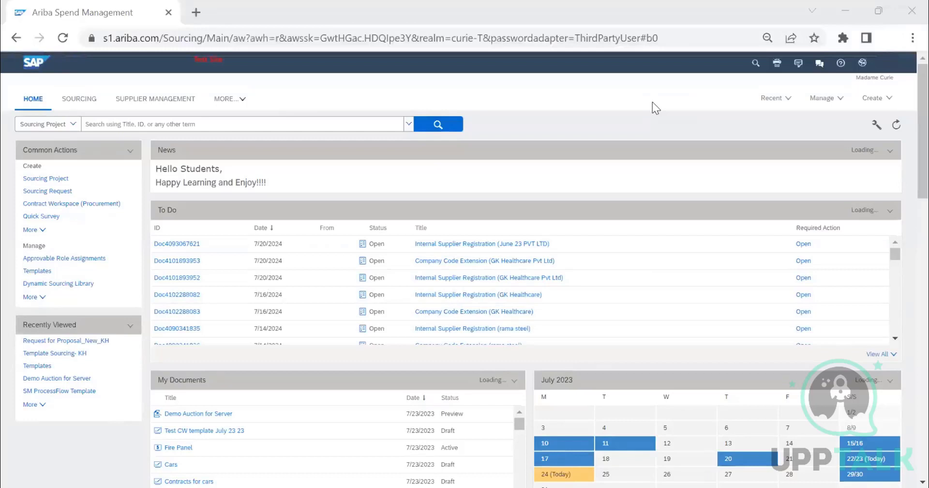
# Switch from the parent sourcing site to the child procurement site.
pyautogui.click(886, 72)
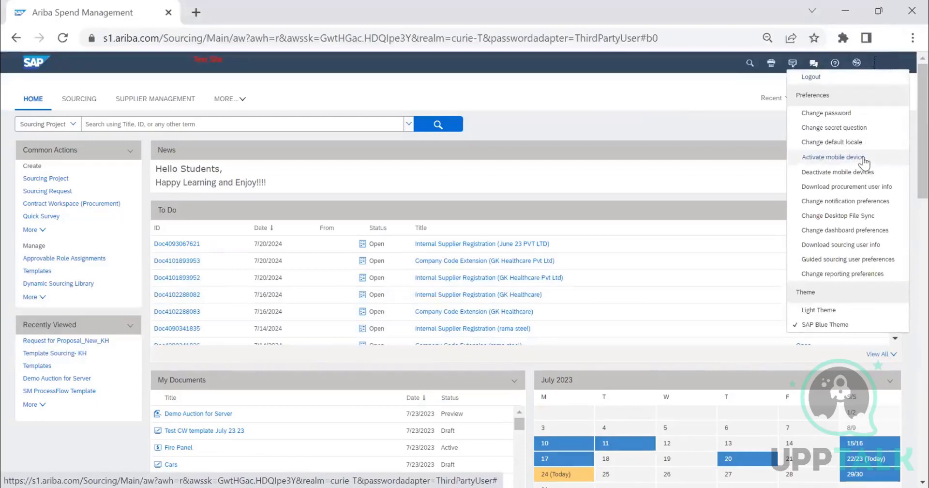
pyautogui.click(646, 129)
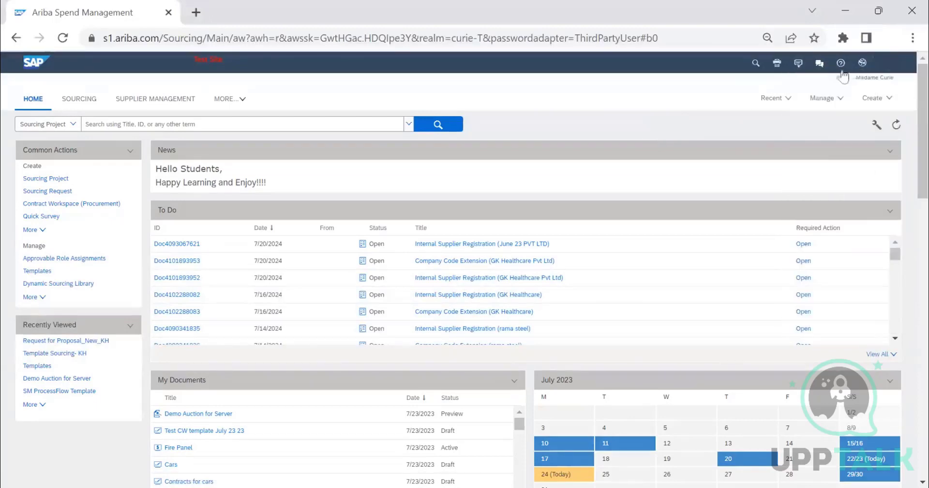
pyautogui.click(862, 64)
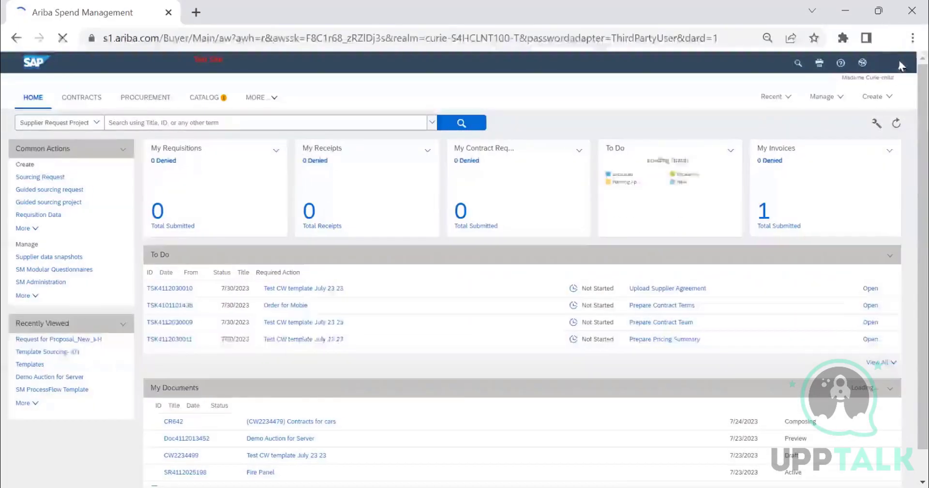
# Start a change to the personal profile and examine its name, business email, supervisor and assigned groups.
pyautogui.click(874, 62)
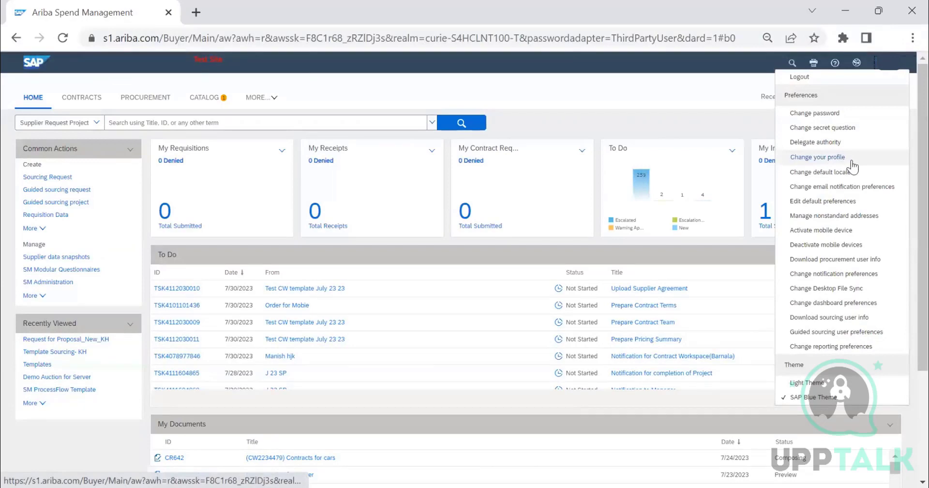
pyautogui.click(822, 159)
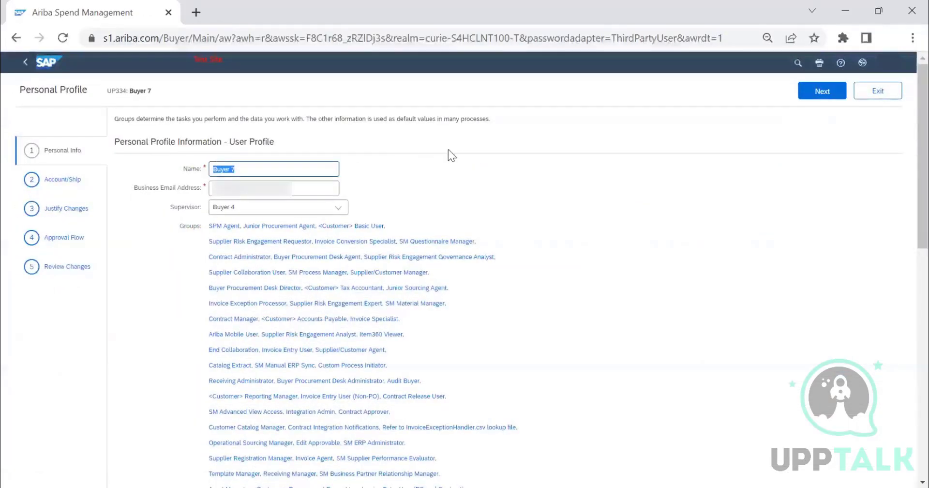
pyautogui.scroll(-1, 413, 152)
pyautogui.scroll(-1, 290, 119)
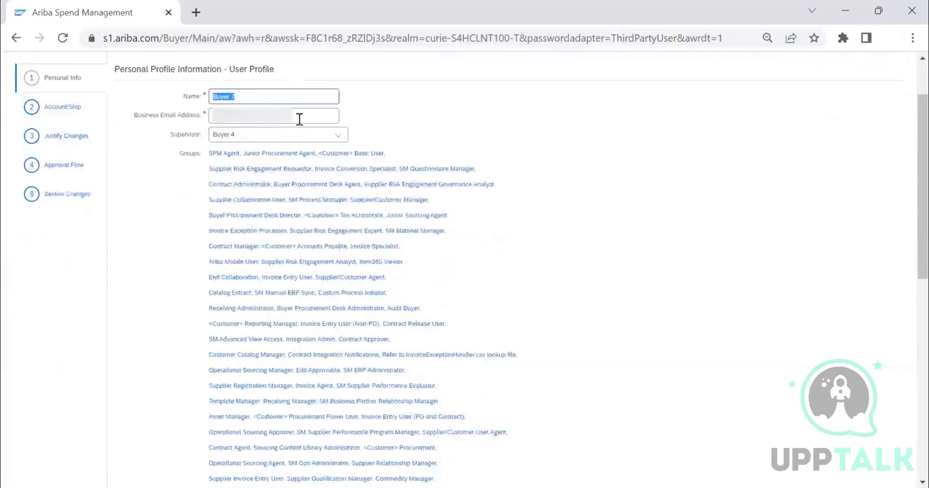
pyautogui.moveTo(295, 119); pyautogui.dragTo(155, 123)
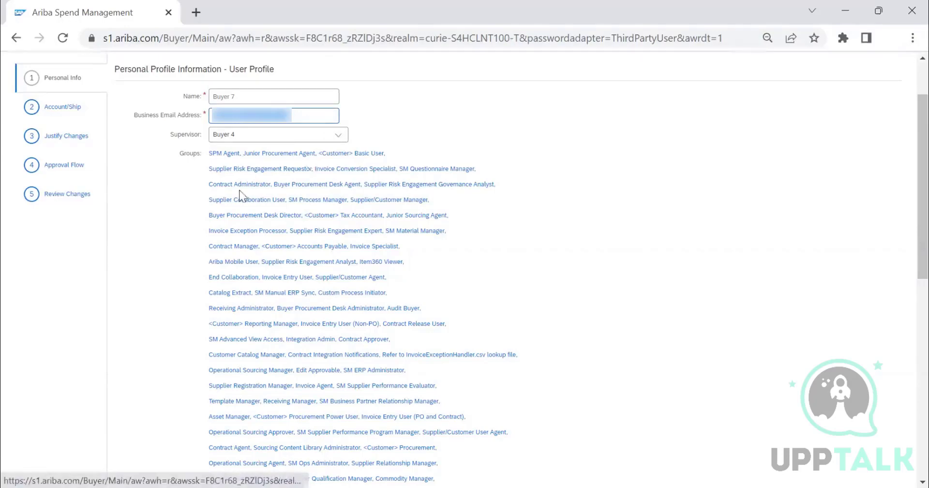
pyautogui.scroll(-2, 216, 97)
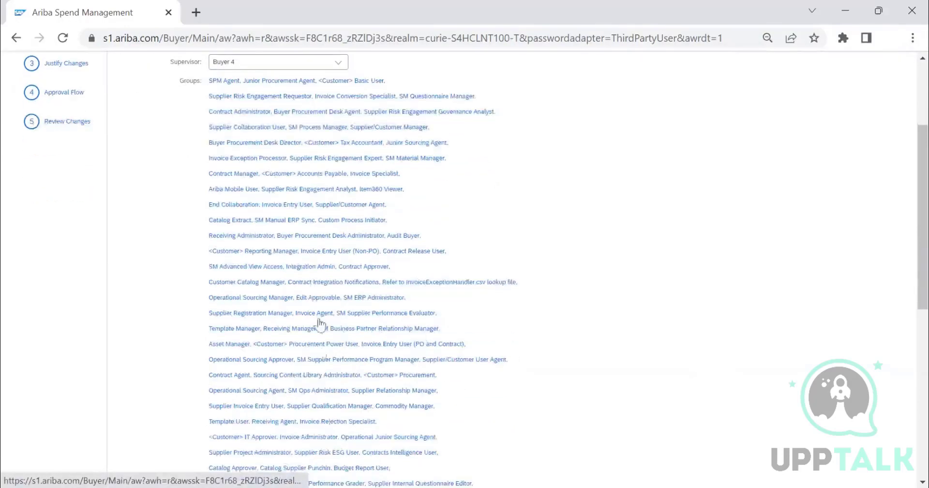
pyautogui.scroll(3, 814, 150)
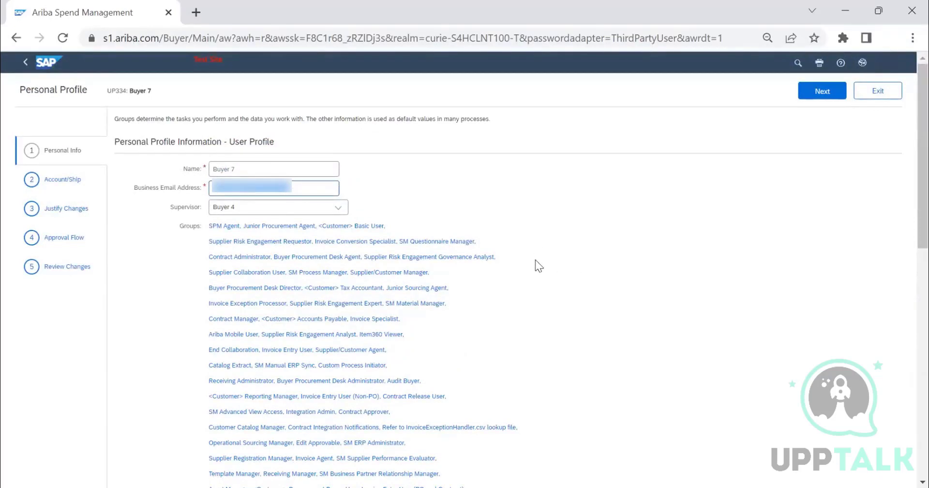
# Add the CategoryManager, Close Order and Charge Editor groups to the user profile.
pyautogui.scroll(-10, 536, 259)
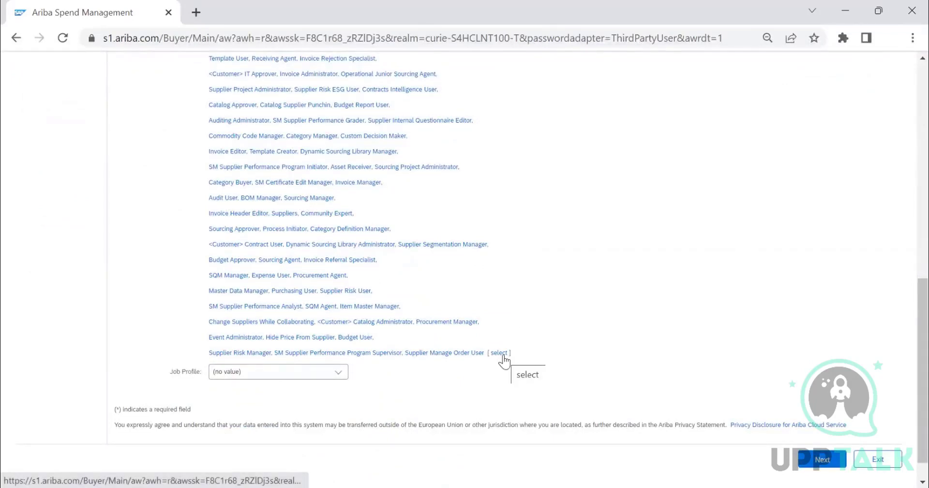
pyautogui.scroll(-1, 503, 358)
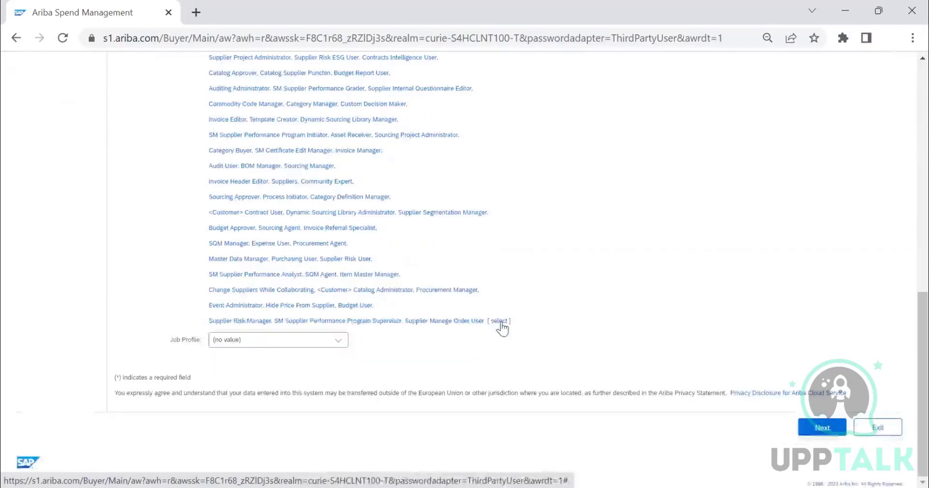
pyautogui.click(500, 322)
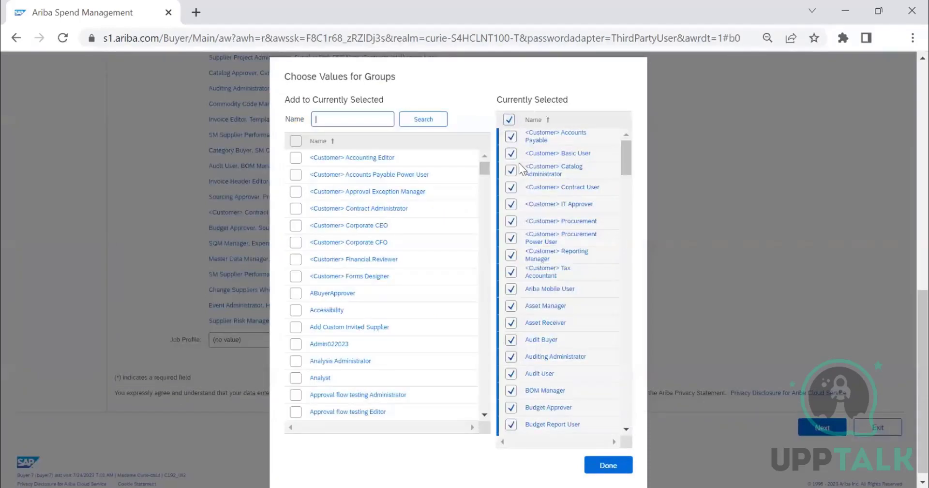
pyautogui.moveTo(625, 158); pyautogui.dragTo(622, 338)
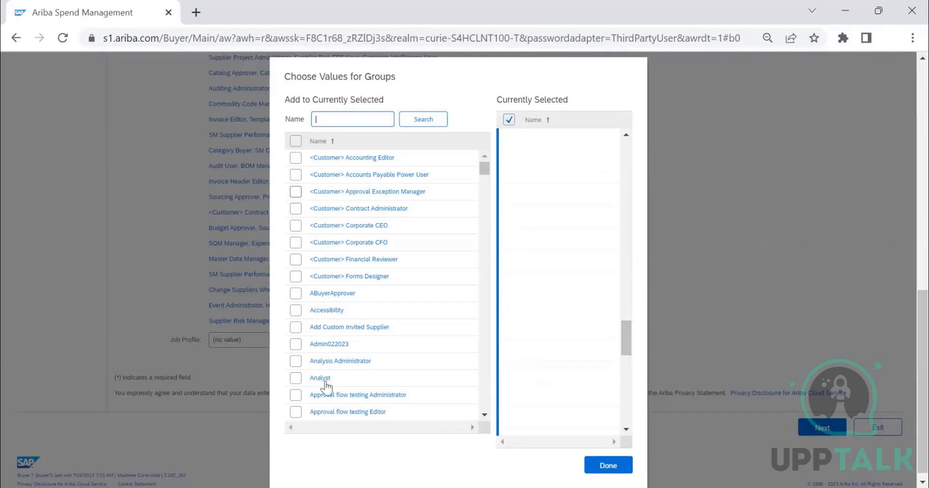
pyautogui.scroll(-10, 297, 294)
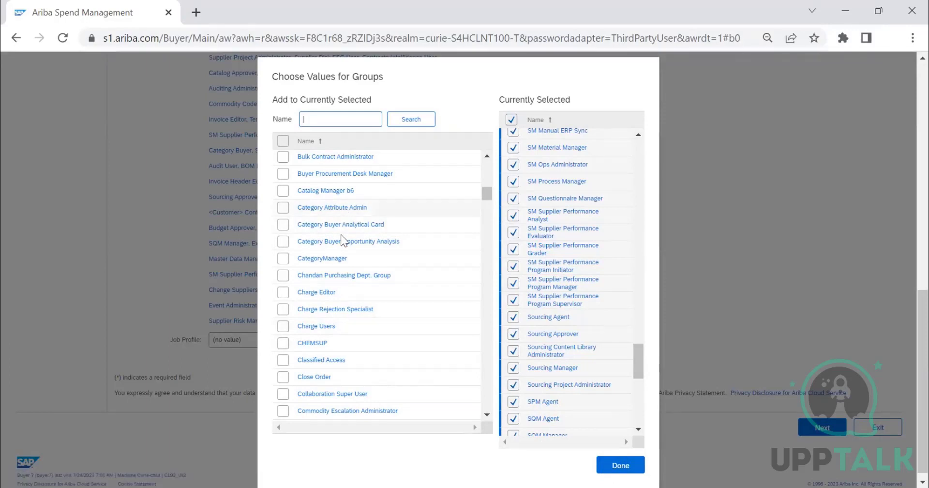
pyautogui.click(284, 258)
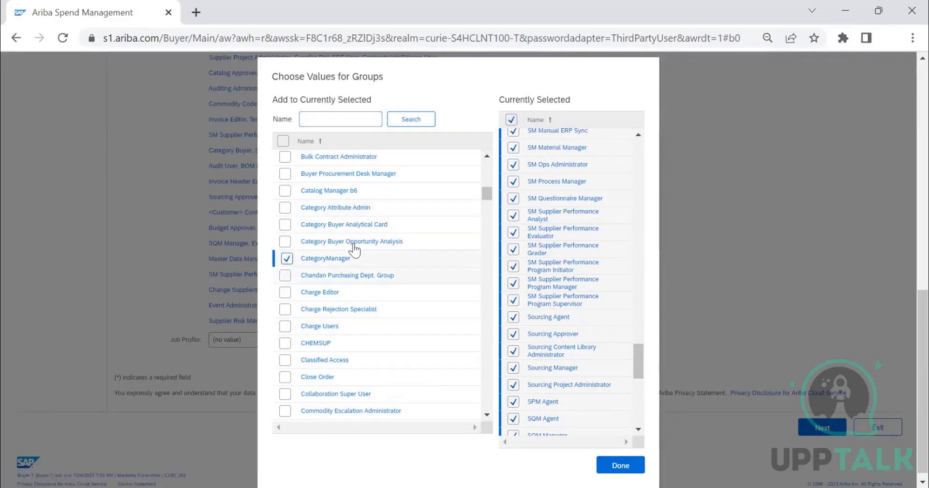
pyautogui.scroll(-3, 368, 240)
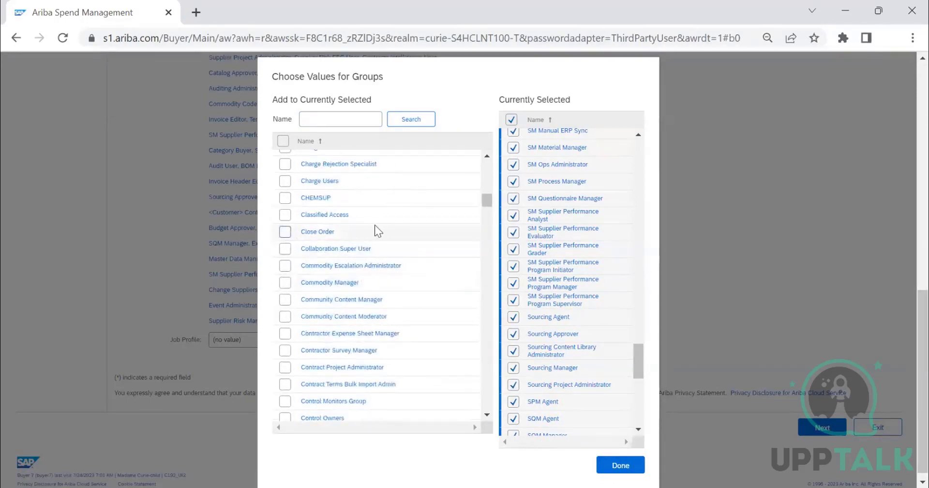
pyautogui.click(374, 228)
pyautogui.scroll(-10, 376, 231)
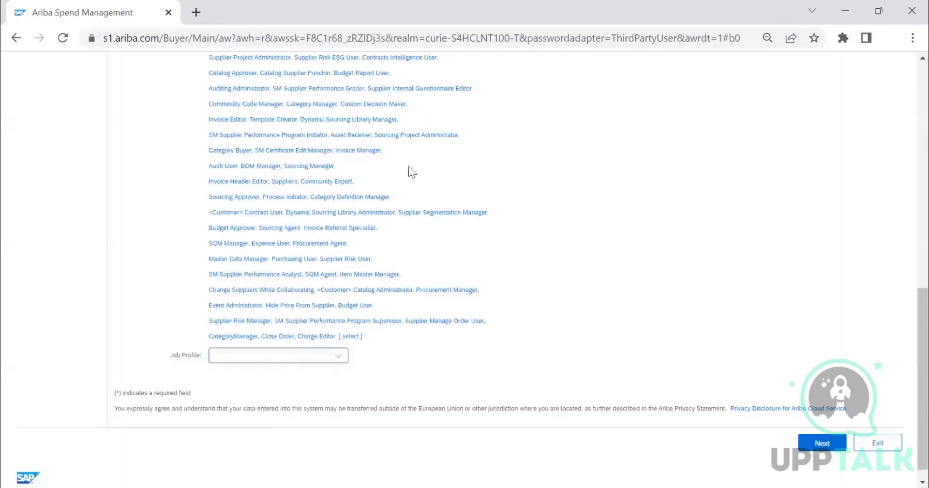
# Examine the profile request's accounting and shipping defaults, change justification and approval flow.
pyautogui.scroll(5, 214, 161)
pyautogui.scroll(5, 215, 161)
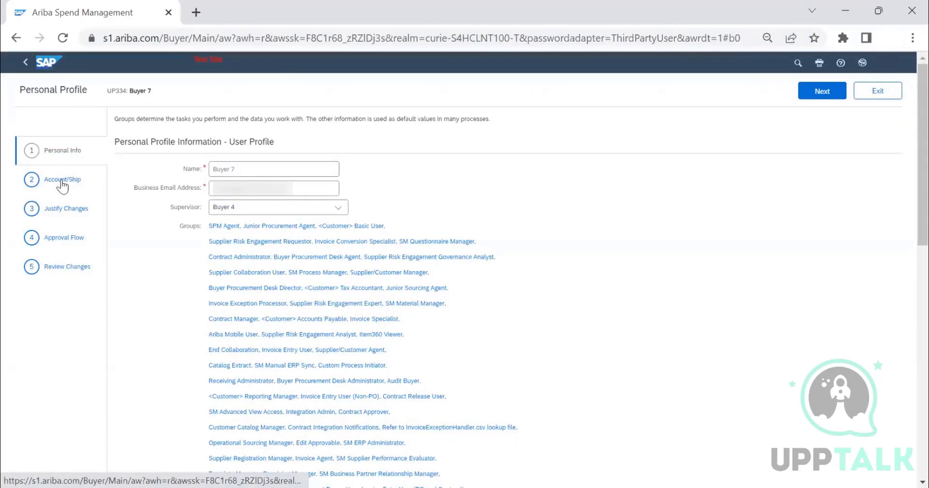
pyautogui.click(62, 182)
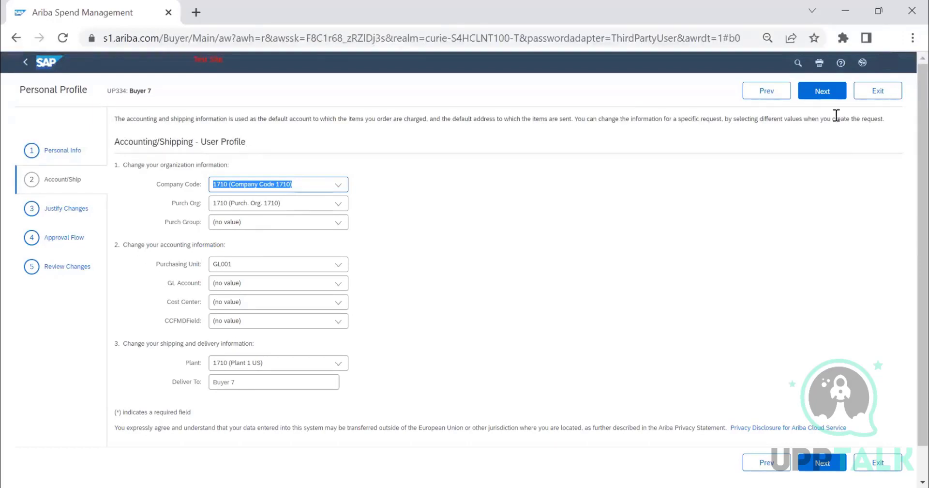
pyautogui.click(829, 91)
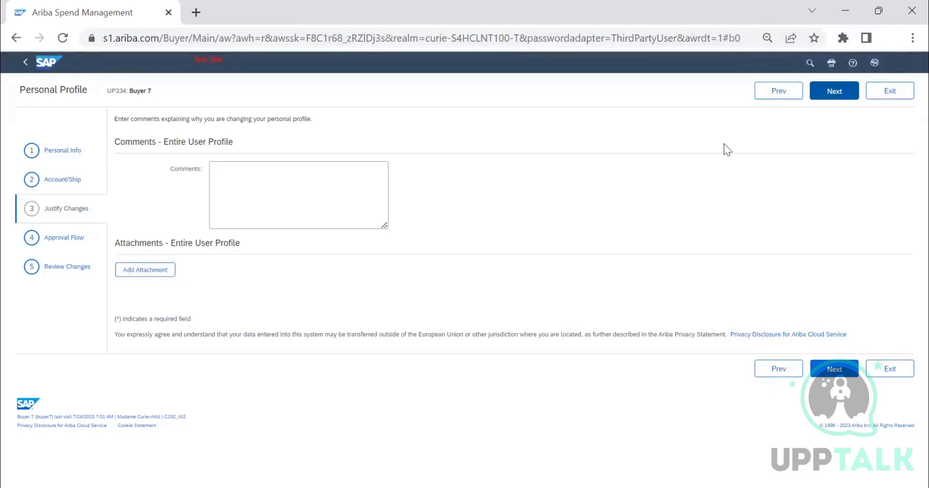
pyautogui.click(830, 99)
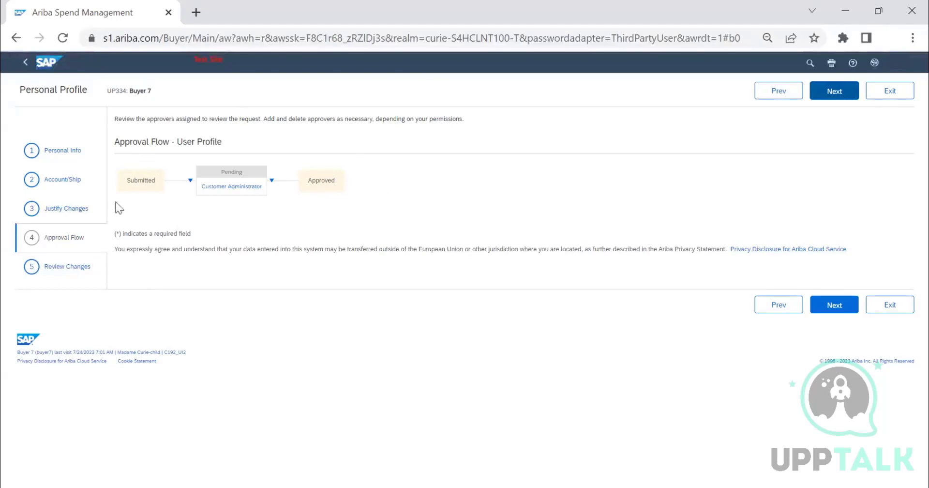
# Review the profile request's changes, comparing the original and new group lists and checking the request ID.
pyautogui.click(840, 95)
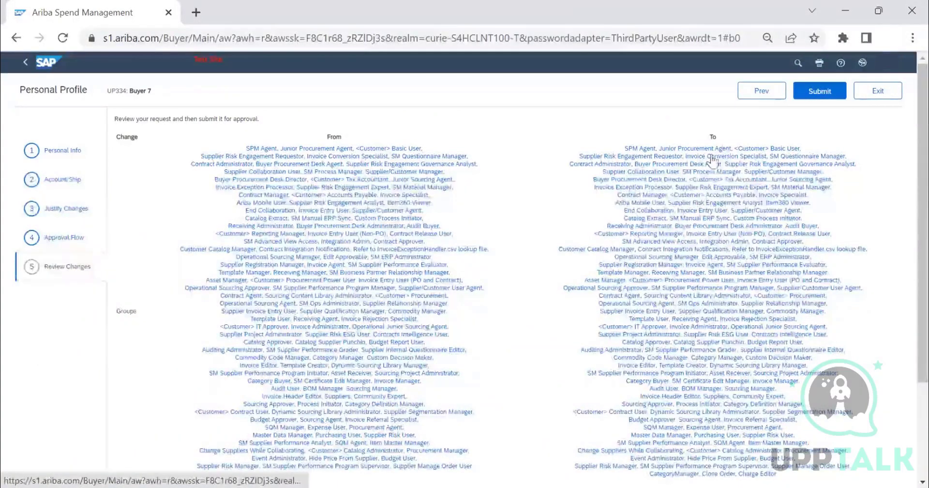
pyautogui.scroll(-3, 711, 312)
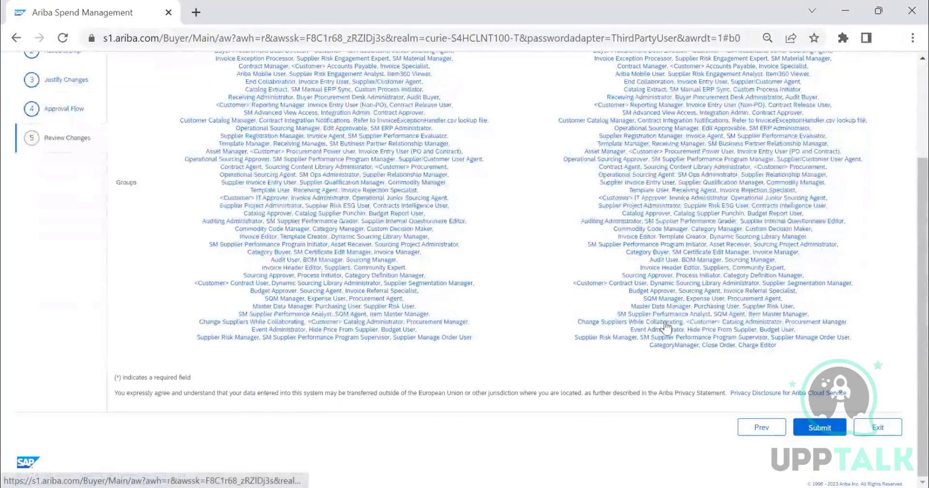
pyautogui.scroll(3, 83, 244)
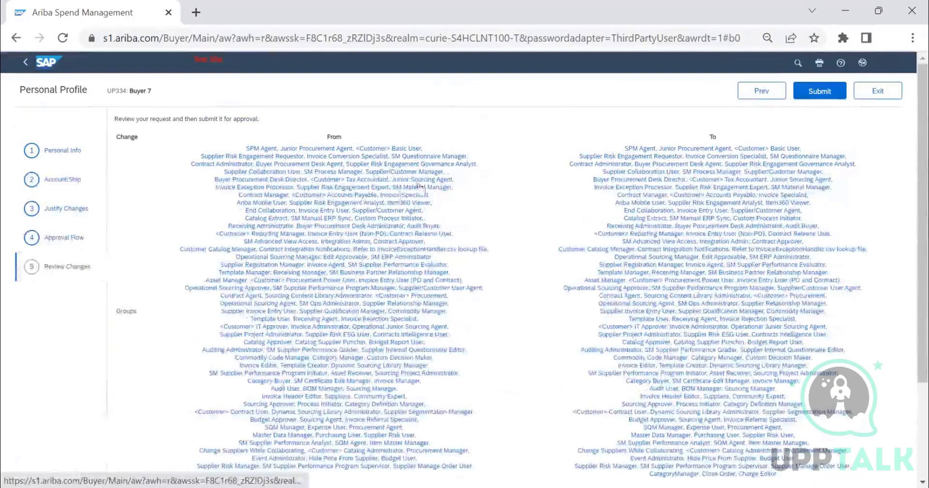
pyautogui.scroll(-3, 624, 240)
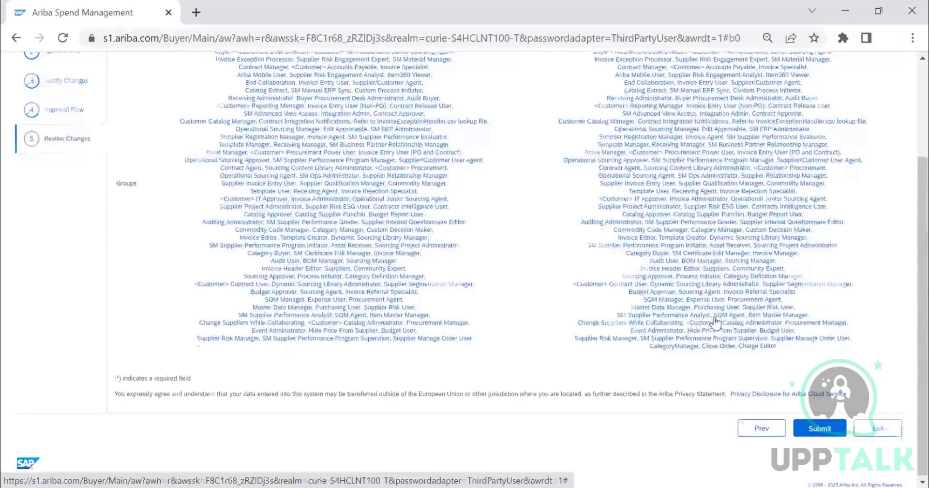
pyautogui.scroll(3, 719, 321)
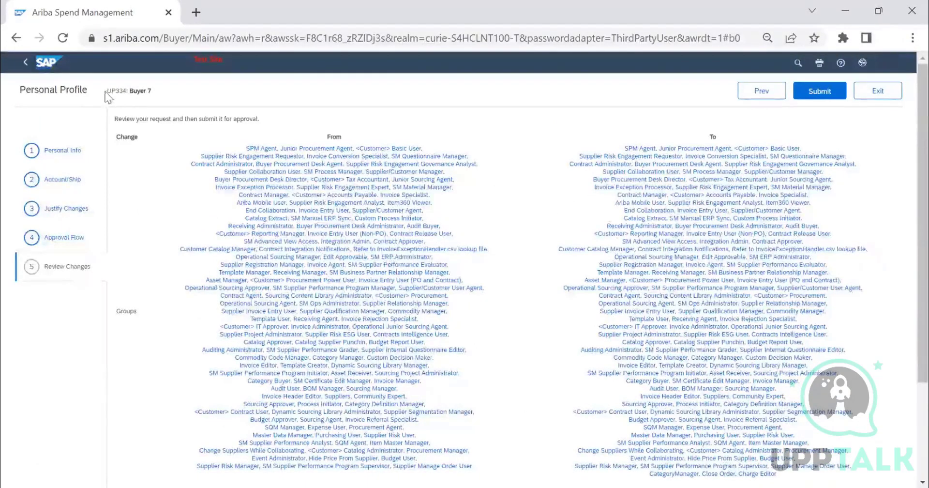
pyautogui.moveTo(107, 91); pyautogui.dragTo(126, 91)
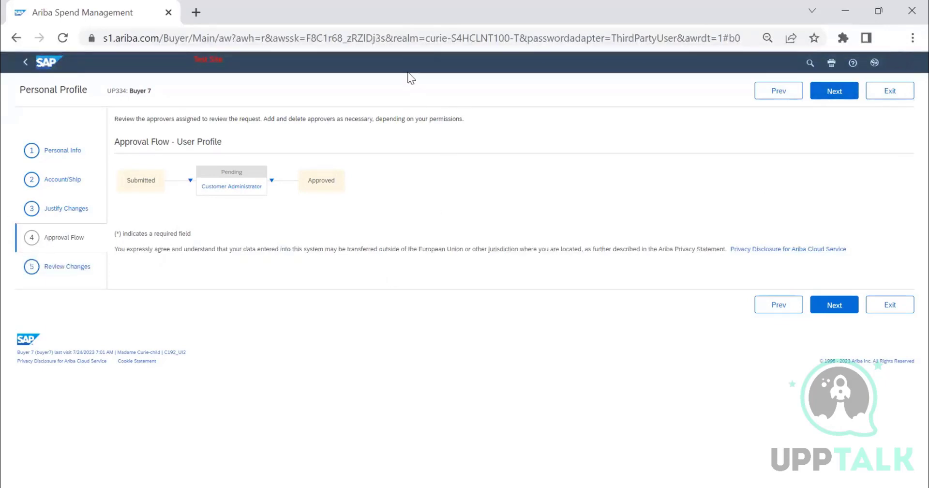
# Exit the profile change request without submitting it and delete the request.
pyautogui.click(890, 91)
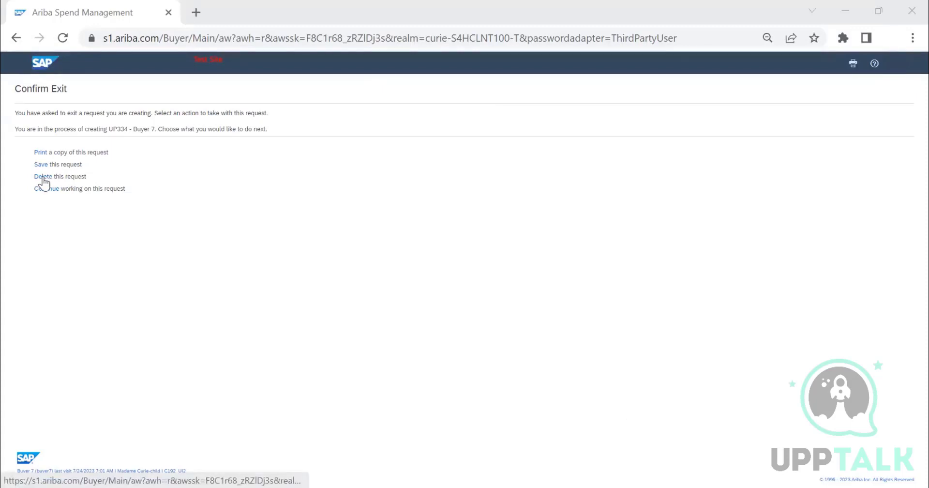
pyautogui.click(42, 177)
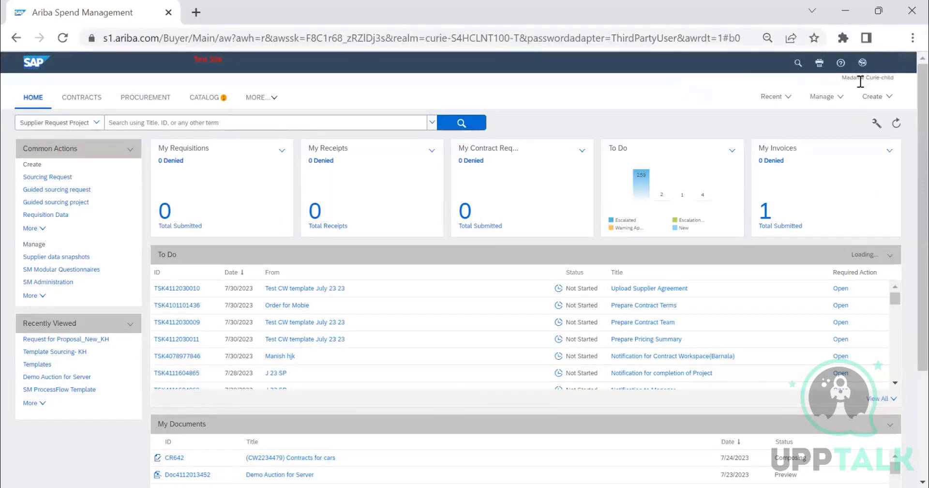
# Start creating a new Supplier Performance Management Project from the home page.
pyautogui.click(817, 101)
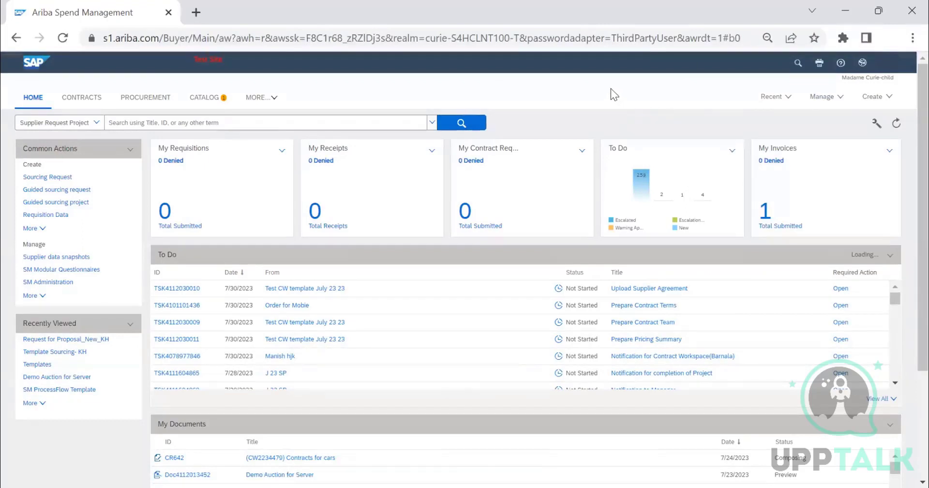
pyautogui.click(877, 101)
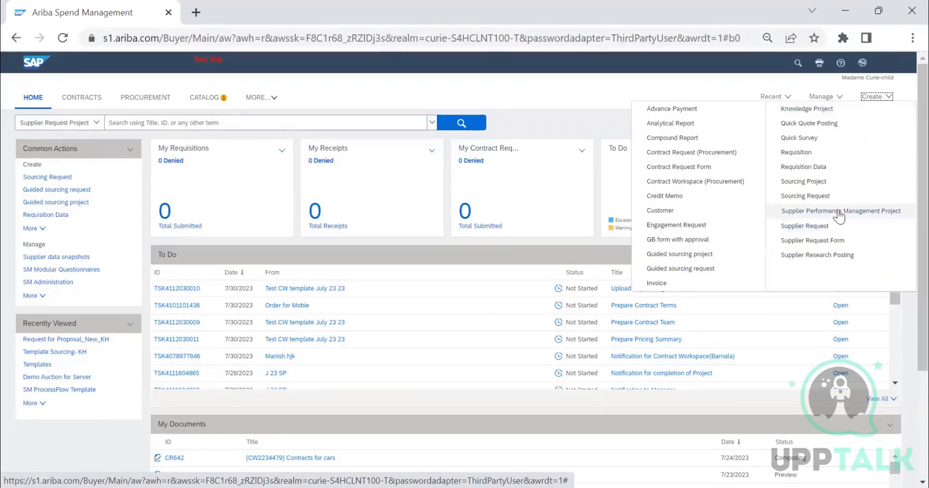
pyautogui.click(839, 213)
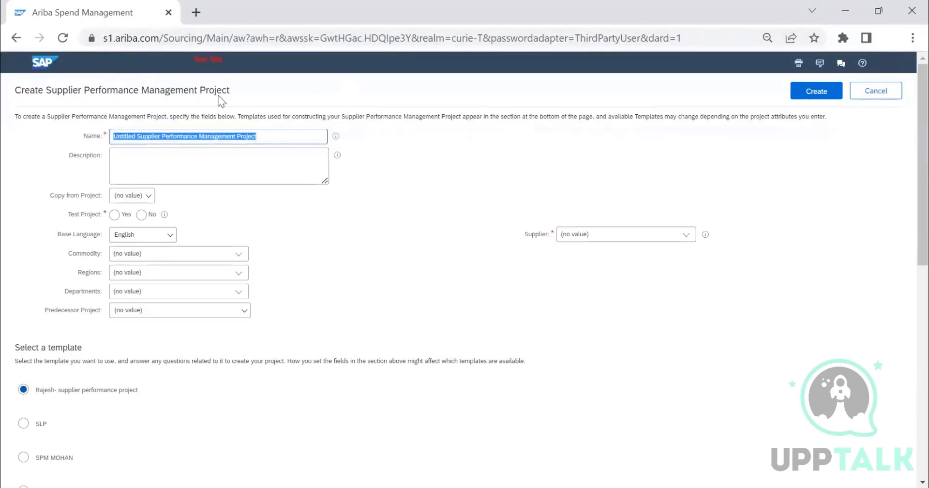
pyautogui.doubleClick(199, 92)
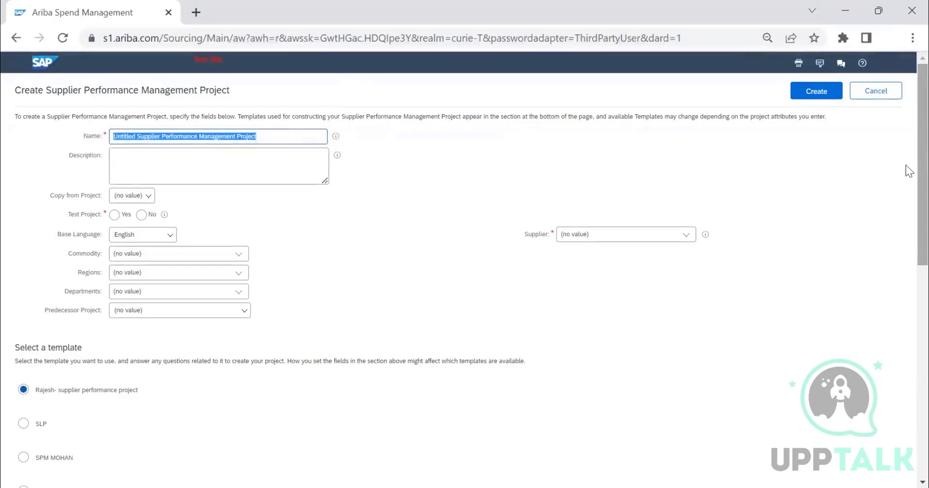
# Name the project "SPM 24JUL2023" and enter "For Training" as its description.
pyautogui.write('SPM')
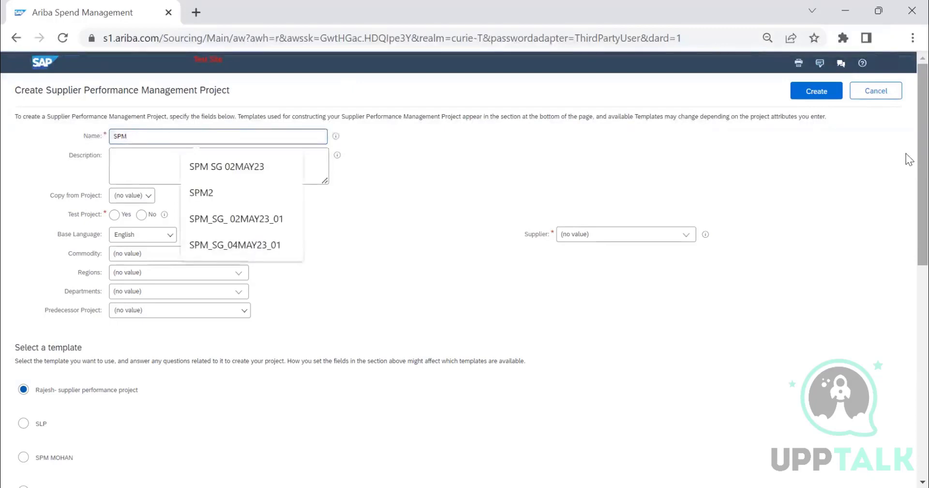
pyautogui.write(' 24JUL202')
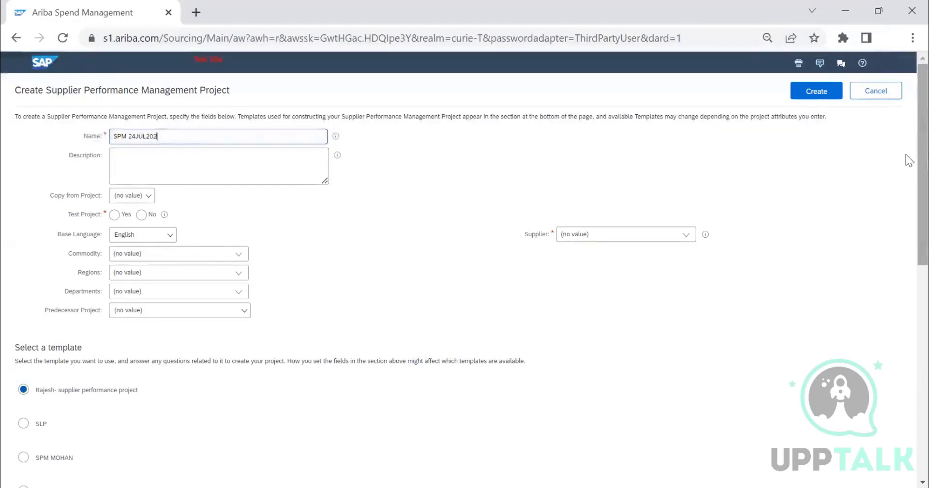
pyautogui.write('3')
pyautogui.click(301, 160)
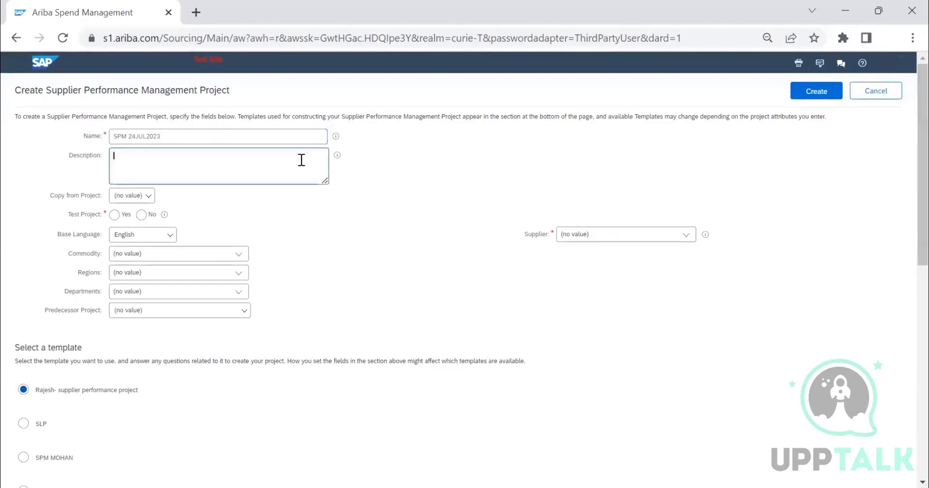
pyautogui.write('For Training')
# Check the options for copying from a project without choosing one, and set Test Project to No.
pyautogui.click(136, 198)
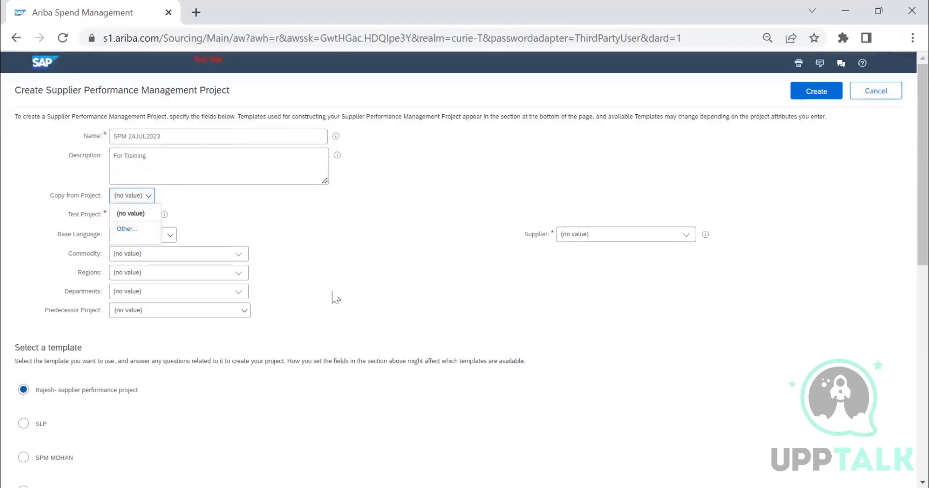
pyautogui.click(383, 237)
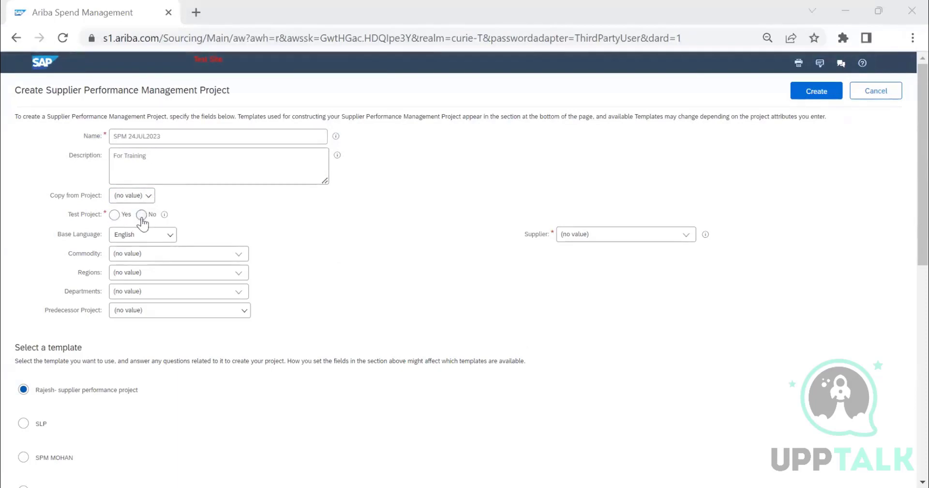
pyautogui.click(114, 215)
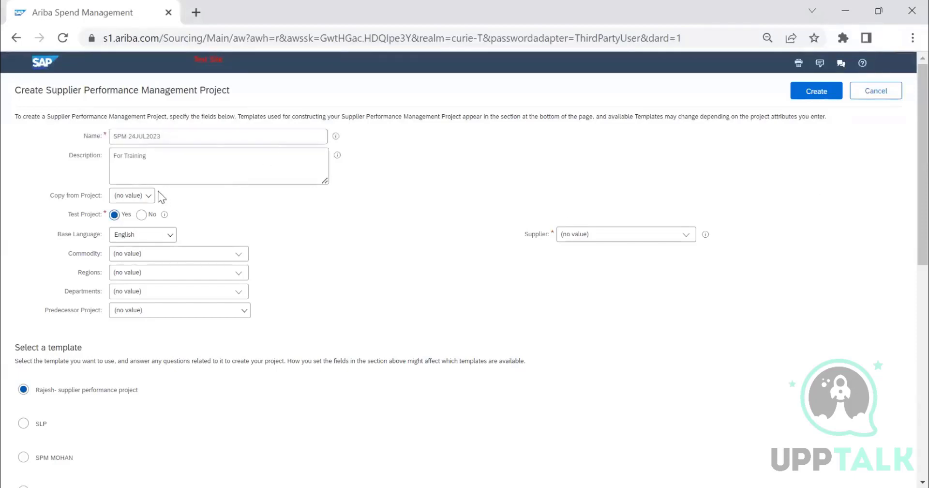
pyautogui.click(141, 215)
pyautogui.click(115, 216)
pyautogui.click(141, 216)
# Search the full supplier list for Test Supplier and assign it as the project's supplier.
pyautogui.click(686, 237)
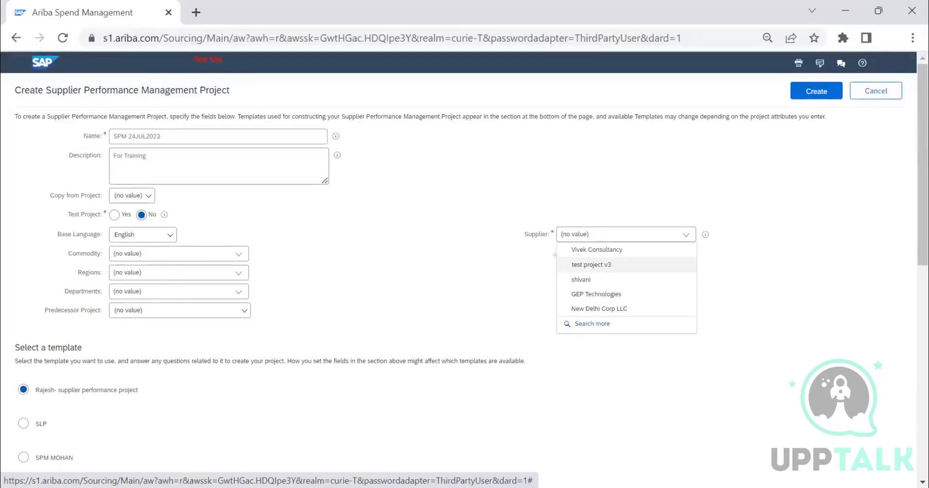
pyautogui.click(593, 324)
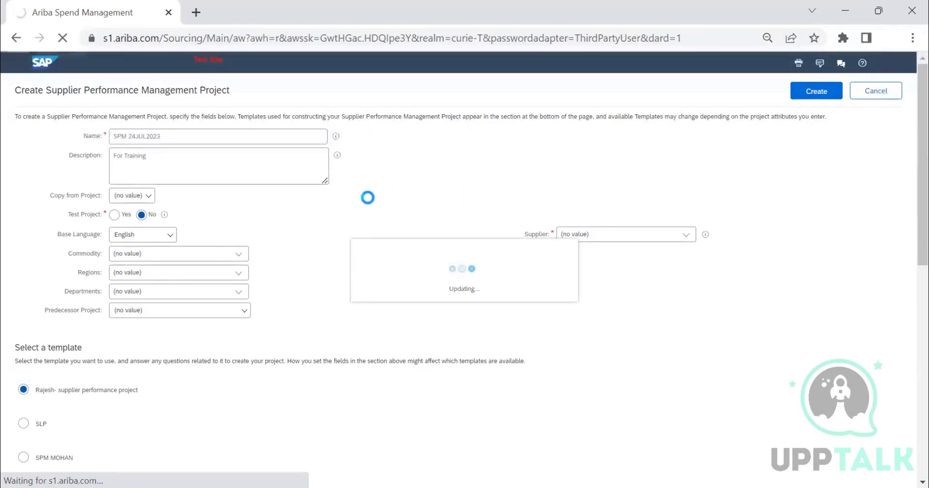
pyautogui.write('pp')
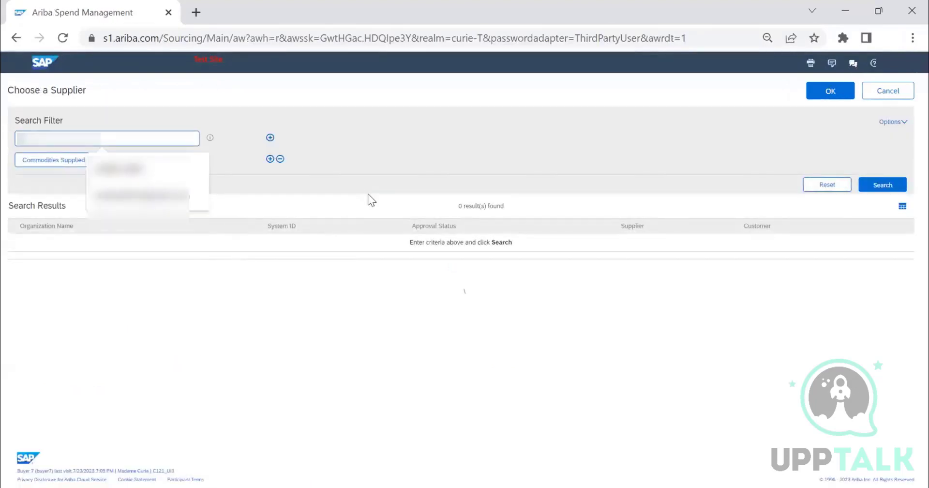
pyautogui.write('lier')
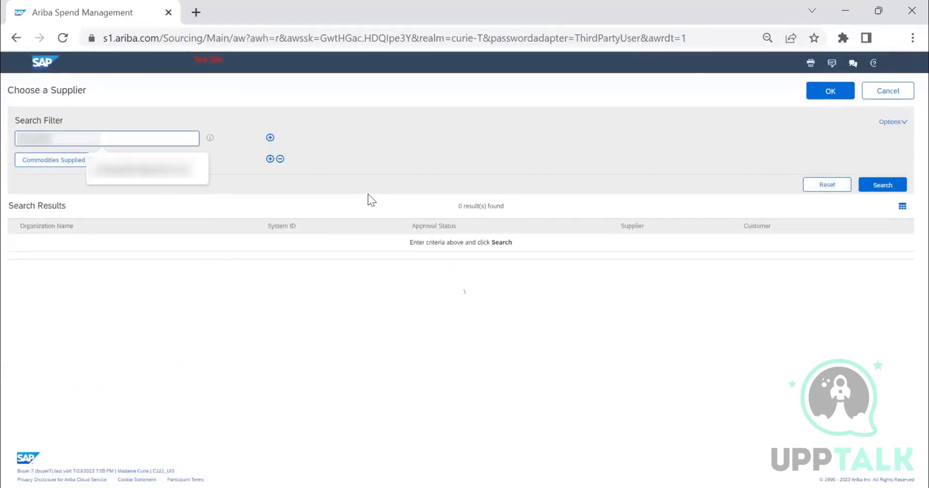
pyautogui.click(187, 171)
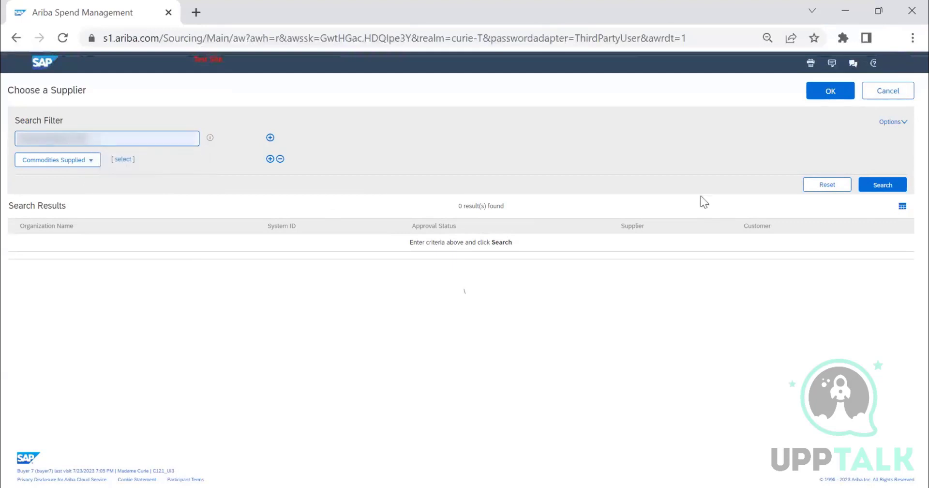
pyautogui.click(882, 186)
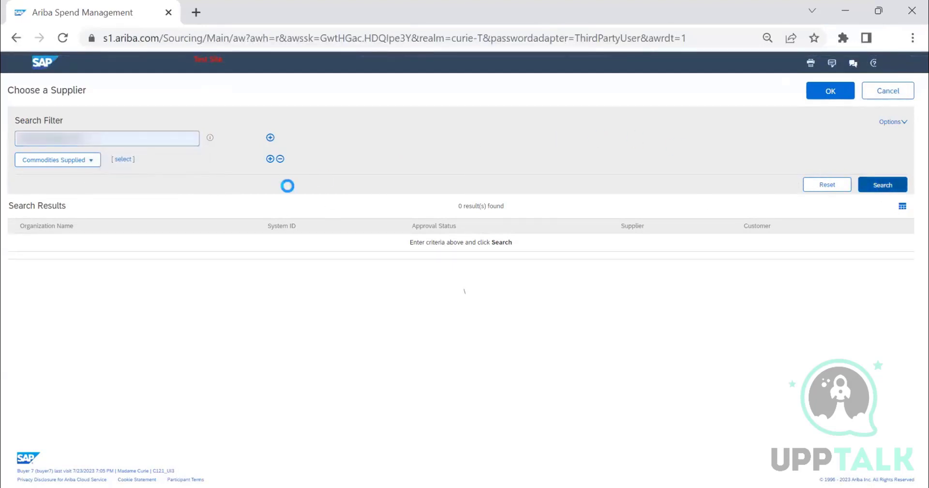
pyautogui.click(16, 241)
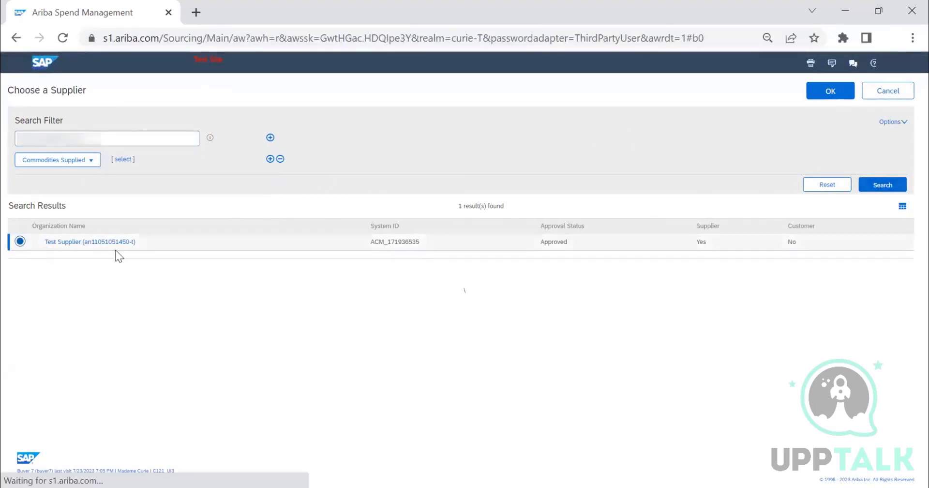
pyautogui.click(839, 96)
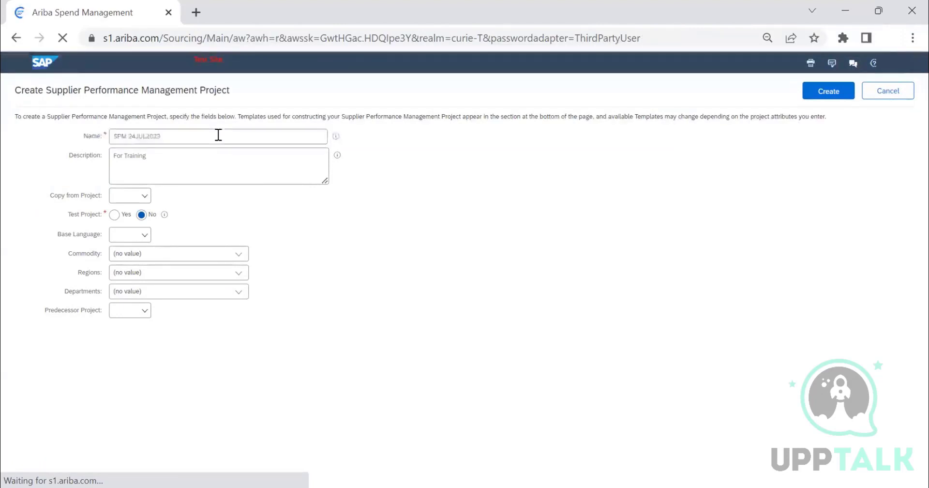
# Extend the project name to "SPM 24JUL2023 - Ariba seller".
pyautogui.click(215, 129)
pyautogui.write('- ')
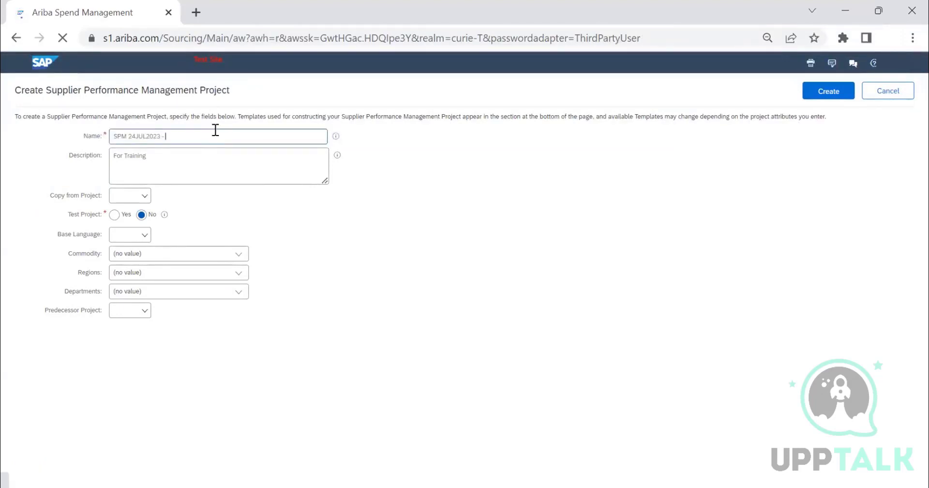
pyautogui.write('Ariba seller')
pyautogui.hotkey('ctrl', 'shift', 'Left')
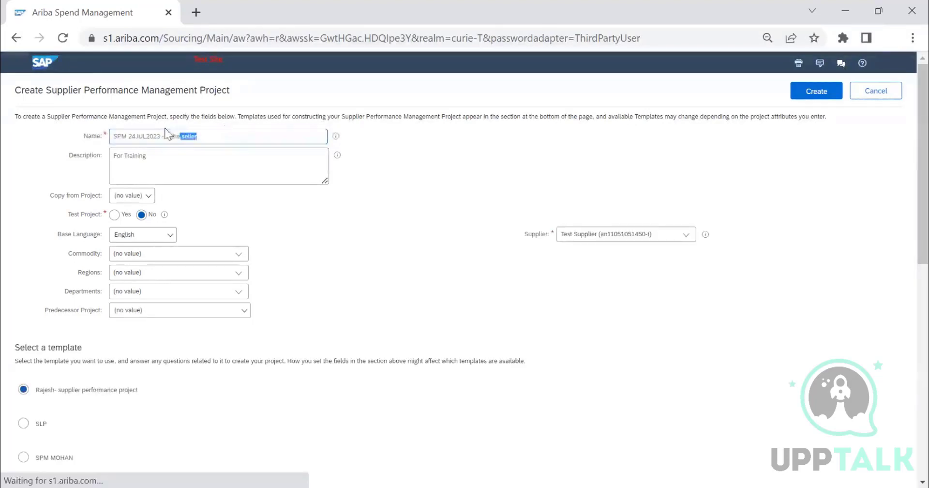
pyautogui.moveTo(165, 130); pyautogui.dragTo(165, 135)
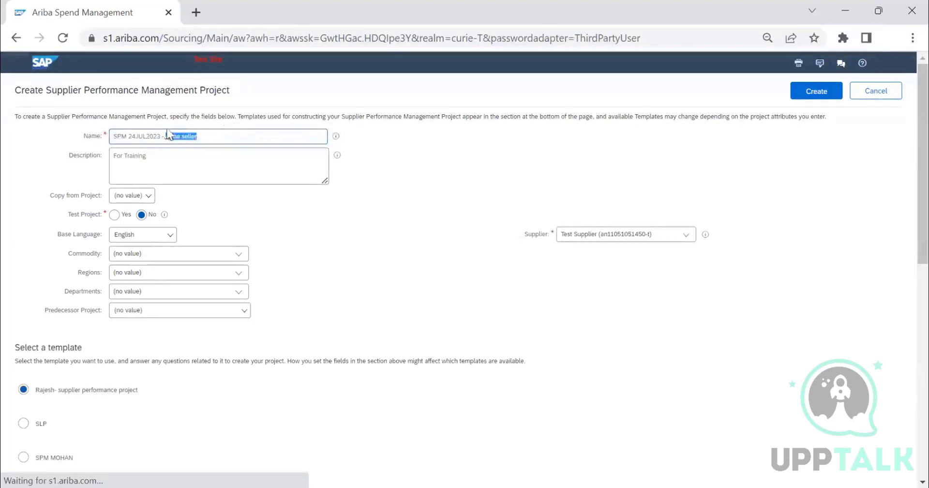
pyautogui.doubleClick(141, 136)
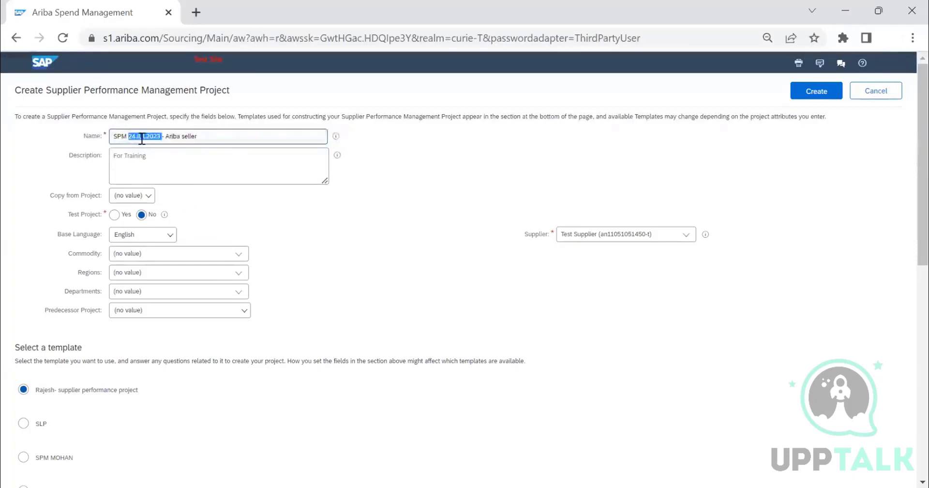
pyautogui.moveTo(206, 137); pyautogui.dragTo(106, 139)
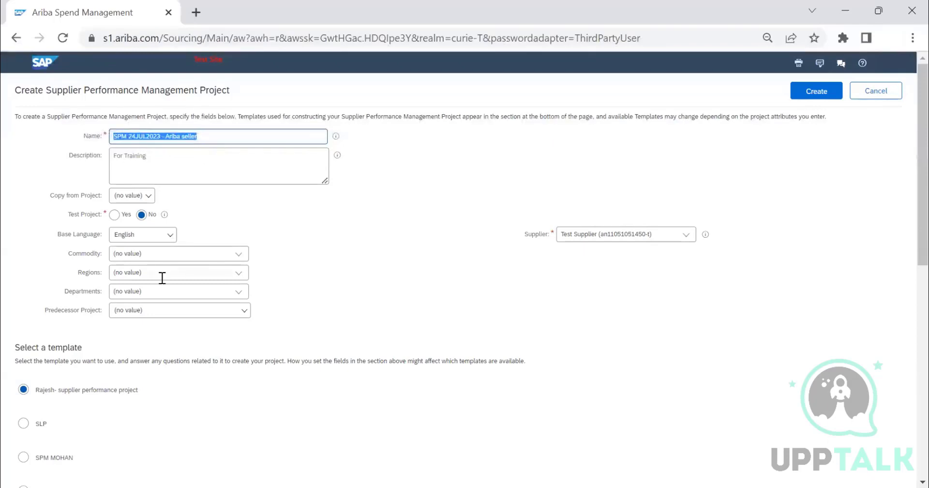
# Select the "Supplier Performance Management Project Template" from the available templates and create the project.
pyautogui.scroll(-3, 162, 276)
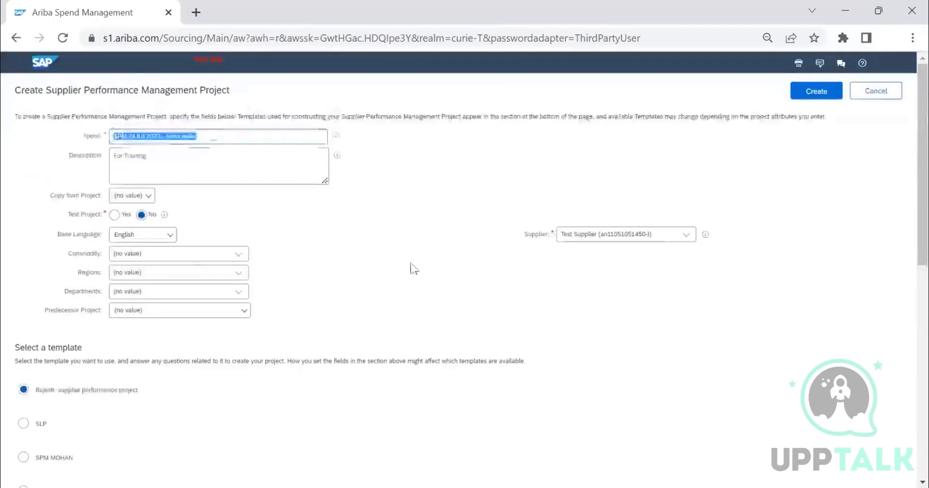
pyautogui.scroll(-5, 29, 427)
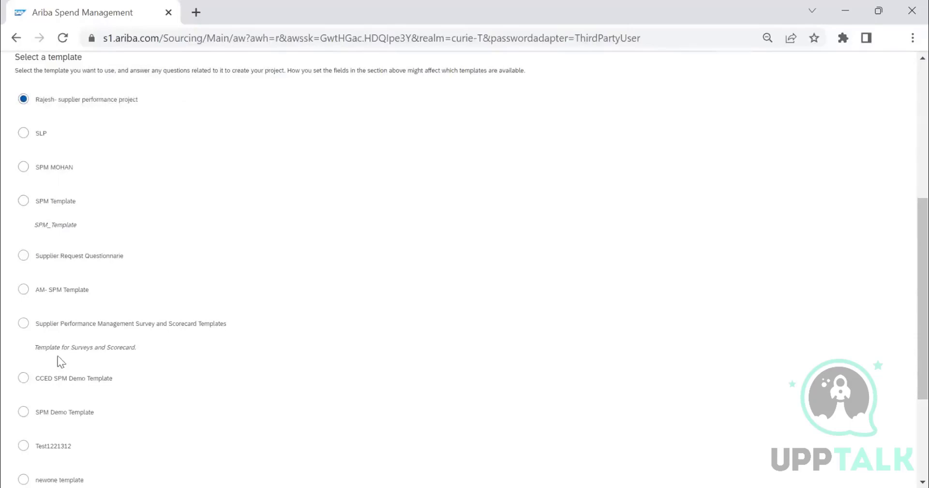
pyautogui.scroll(-3, 60, 361)
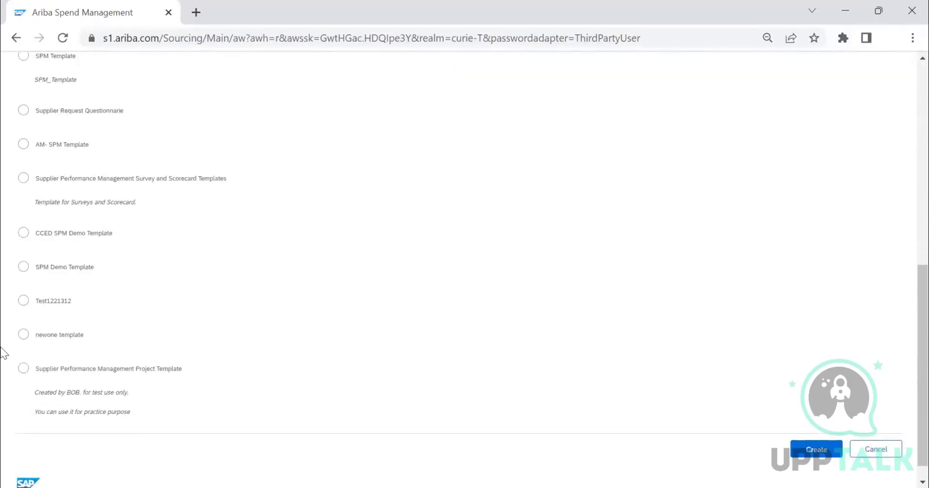
pyautogui.scroll(5, 26, 372)
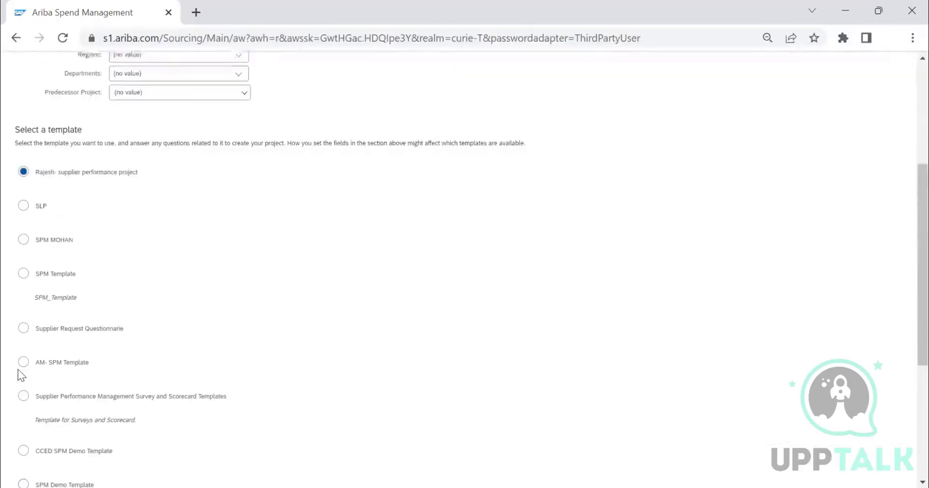
pyautogui.scroll(-5, 18, 370)
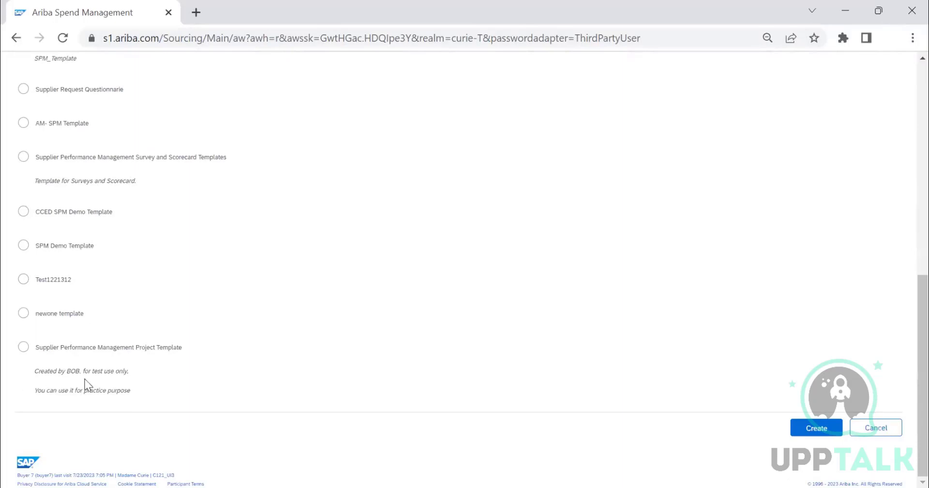
pyautogui.click(26, 347)
pyautogui.scroll(10, 490, 306)
pyautogui.click(823, 91)
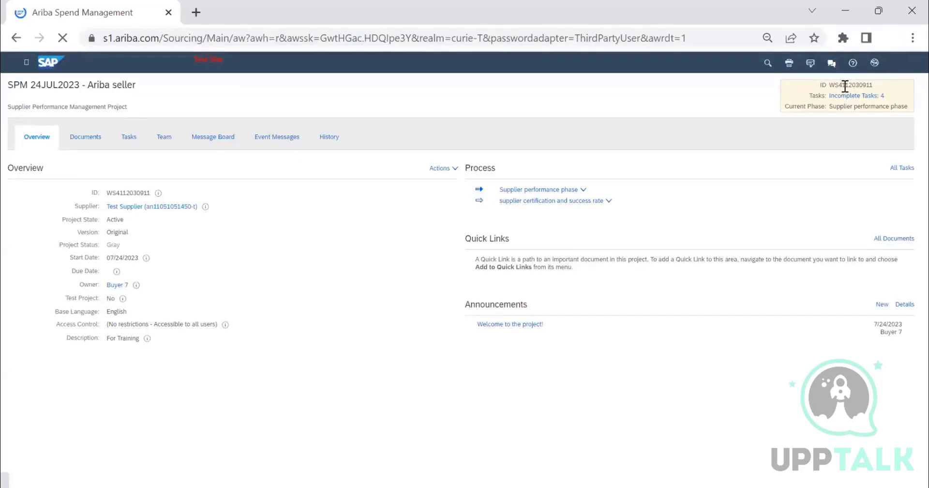
# Check the new project's ID, then open its overview for editing and examine the general attributes and template questions.
pyautogui.moveTo(871, 85); pyautogui.dragTo(831, 88)
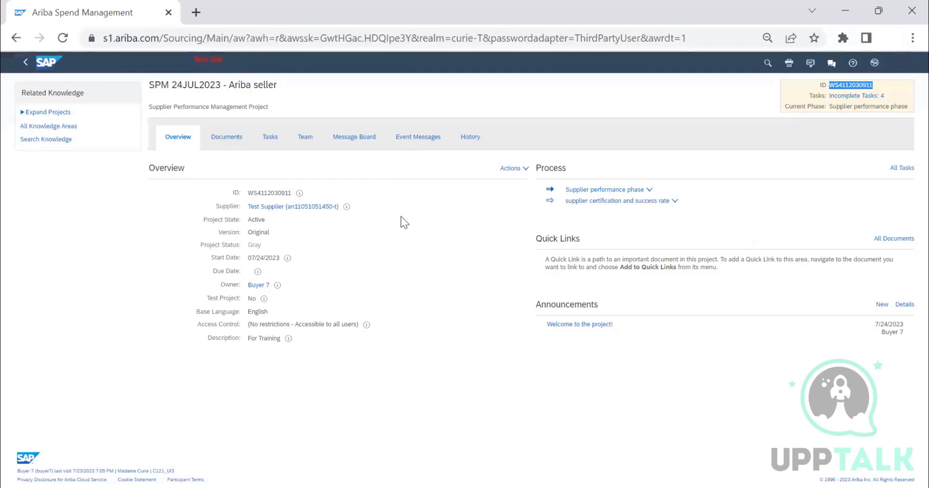
pyautogui.click(515, 176)
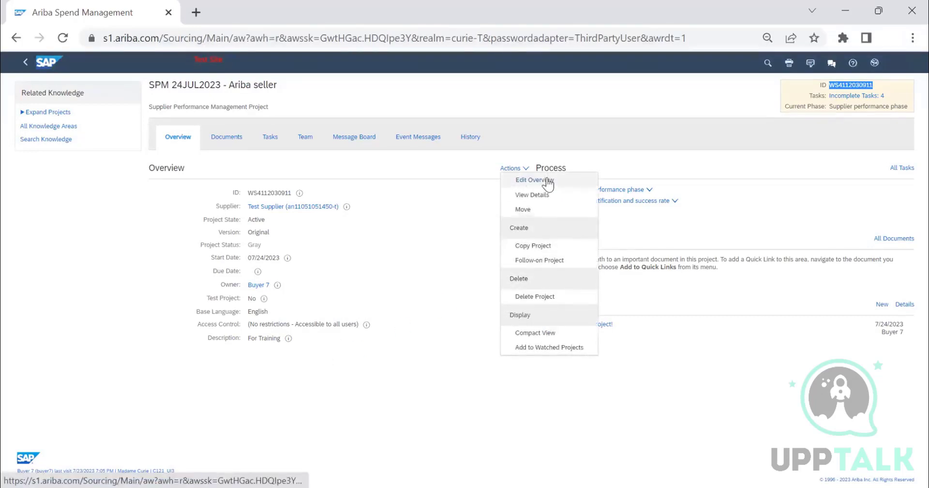
pyautogui.click(548, 180)
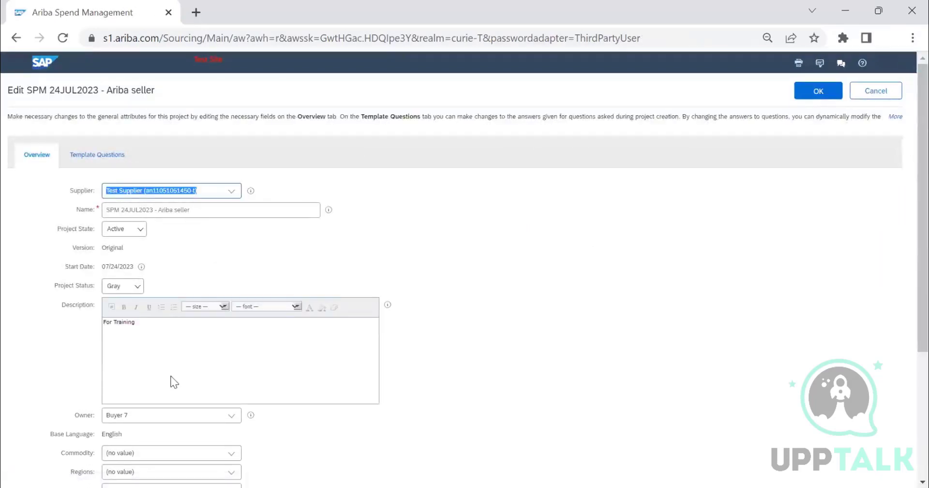
pyautogui.scroll(-3, 172, 336)
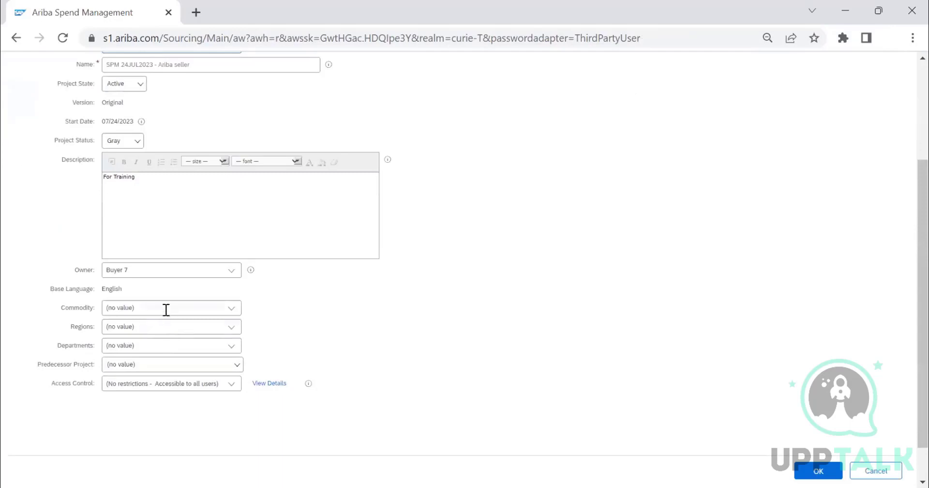
pyautogui.scroll(3, 213, 323)
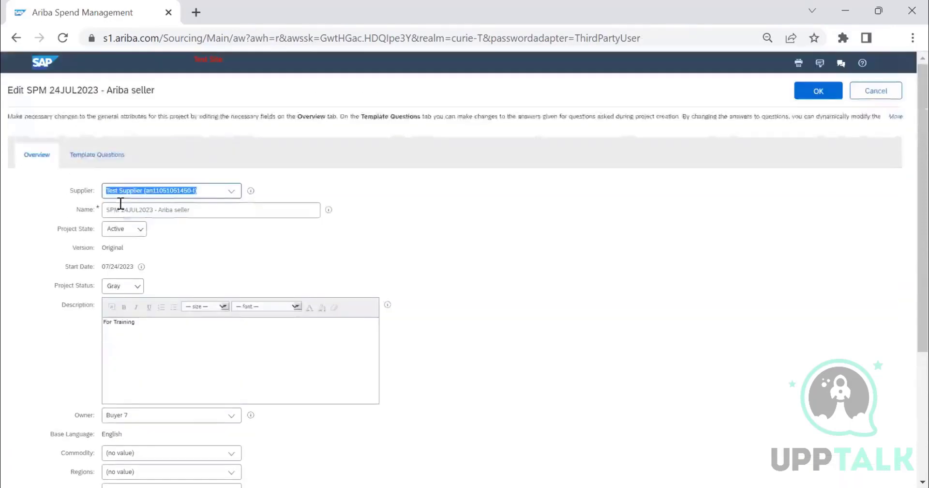
pyautogui.click(98, 159)
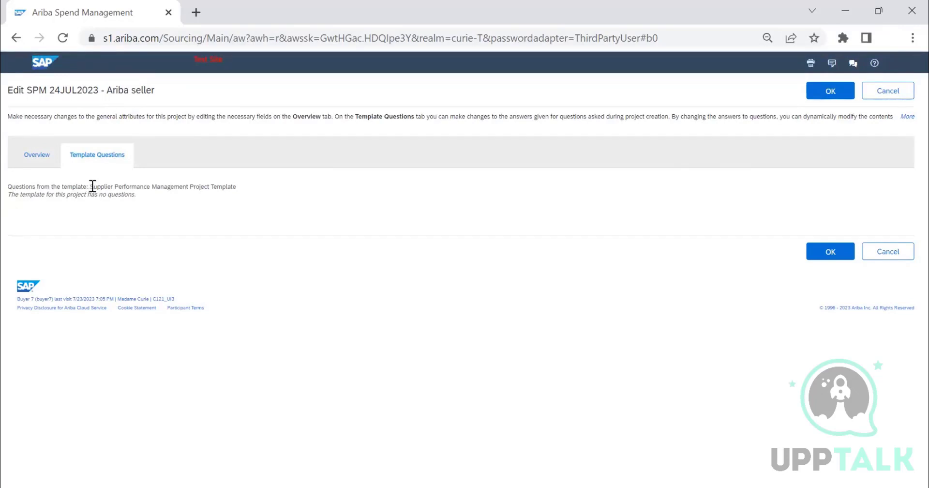
# Review the project's template questions and general attributes, checking the template name and project name, and accept the overview.
pyautogui.moveTo(92, 187); pyautogui.dragTo(249, 196)
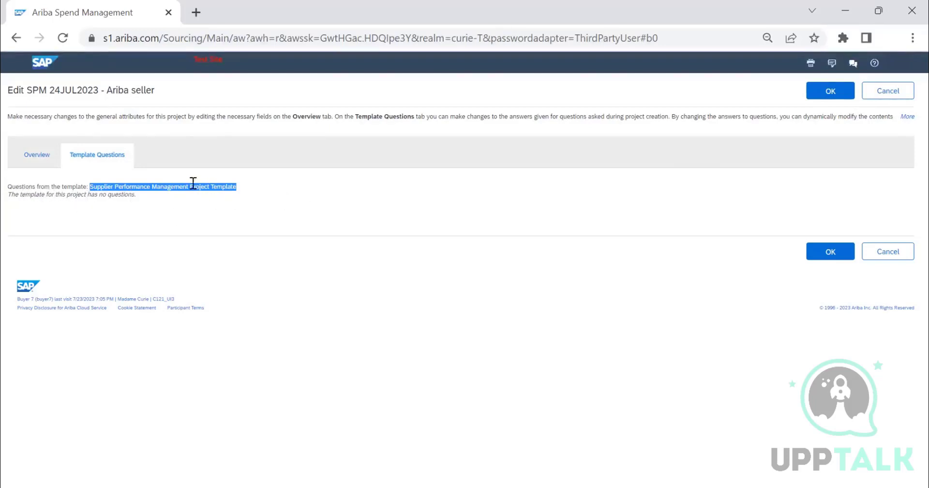
pyautogui.click(40, 156)
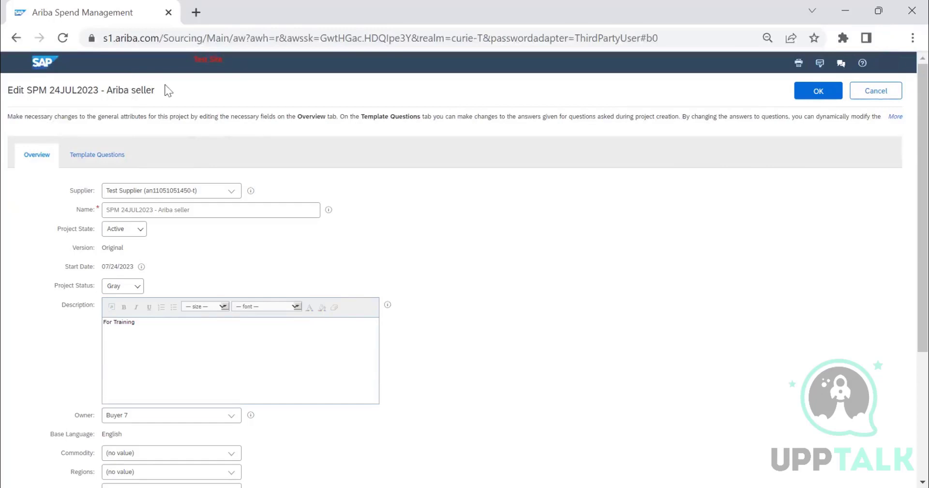
pyautogui.moveTo(169, 90); pyautogui.dragTo(3, 97)
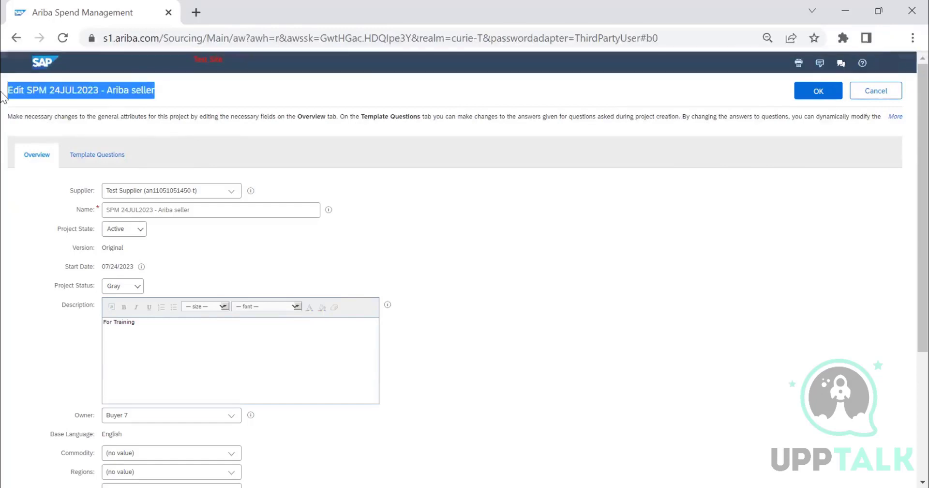
pyautogui.click(111, 157)
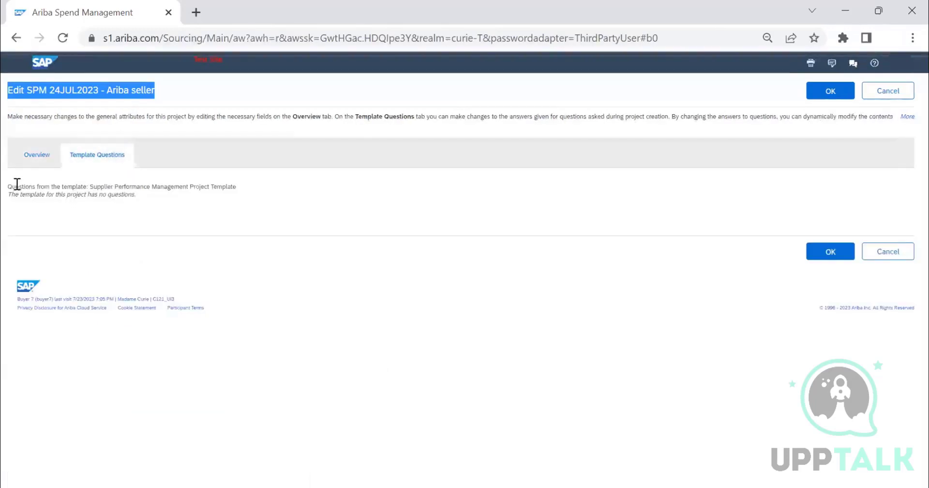
pyautogui.moveTo(89, 187); pyautogui.dragTo(239, 188)
pyautogui.click(34, 157)
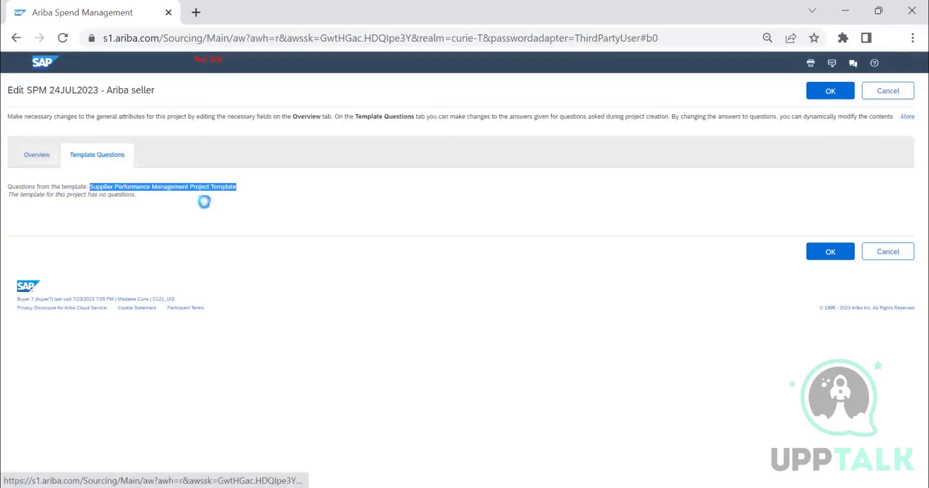
pyautogui.click(825, 93)
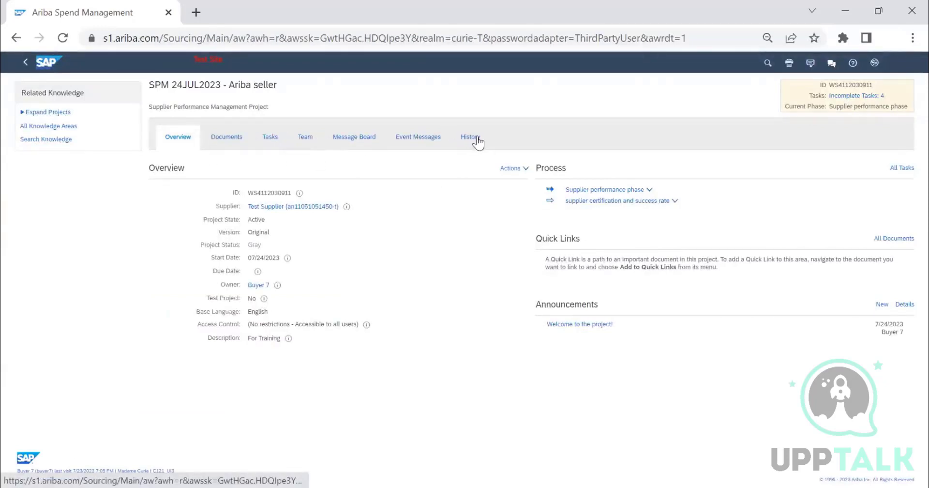
# Compare the project's compact view with its full view, including the actions available in each, and end in full view.
pyautogui.click(512, 168)
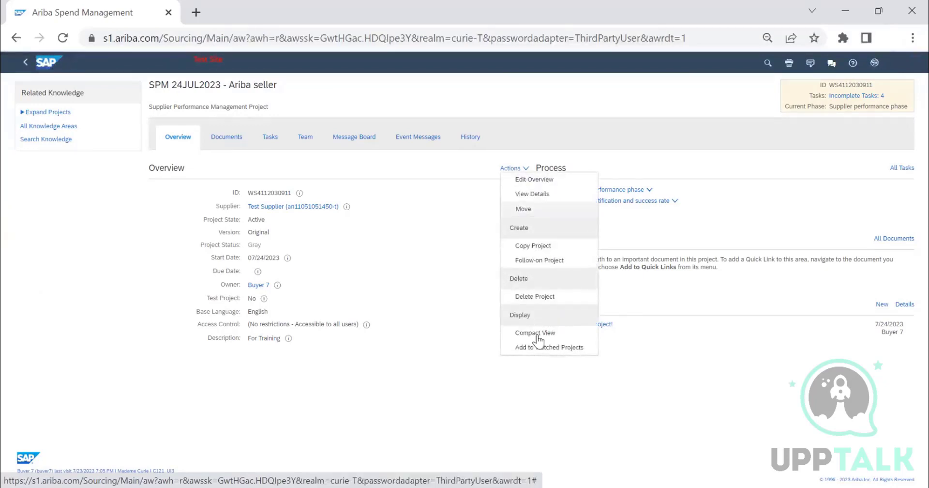
pyautogui.click(556, 338)
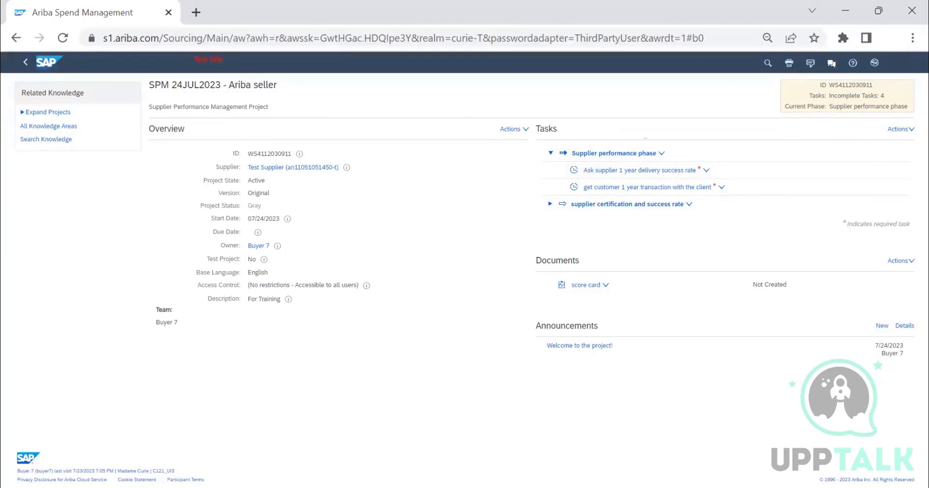
pyautogui.click(508, 130)
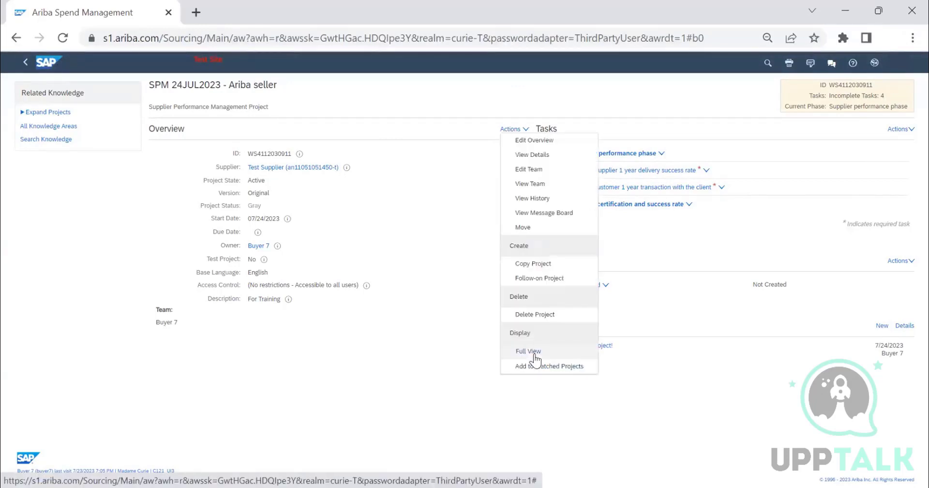
pyautogui.click(530, 350)
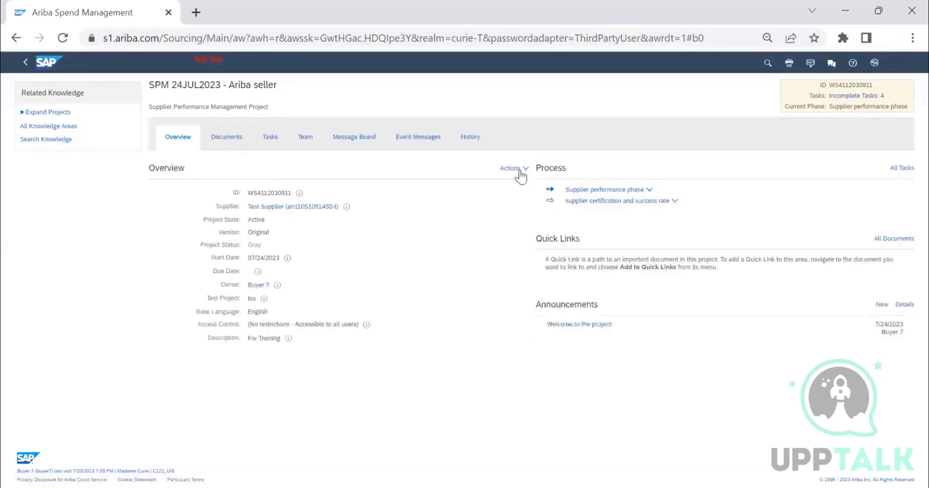
pyautogui.click(514, 168)
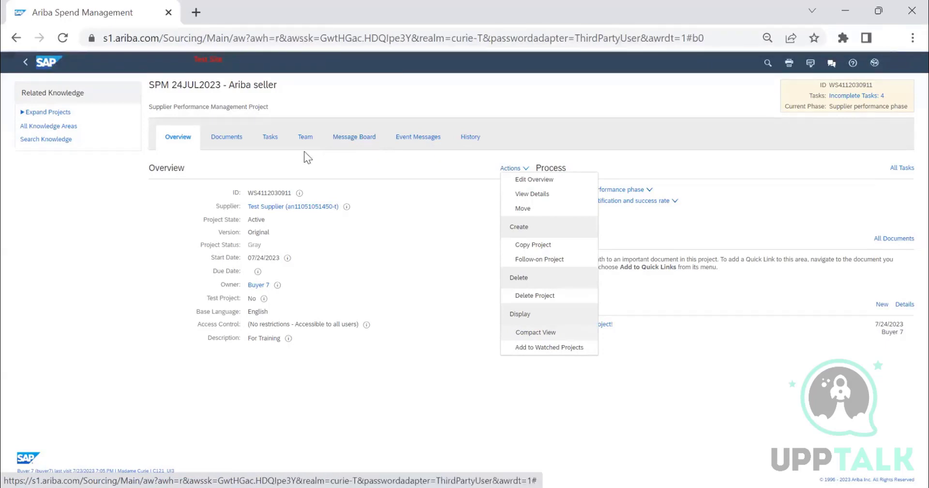
pyautogui.click(542, 339)
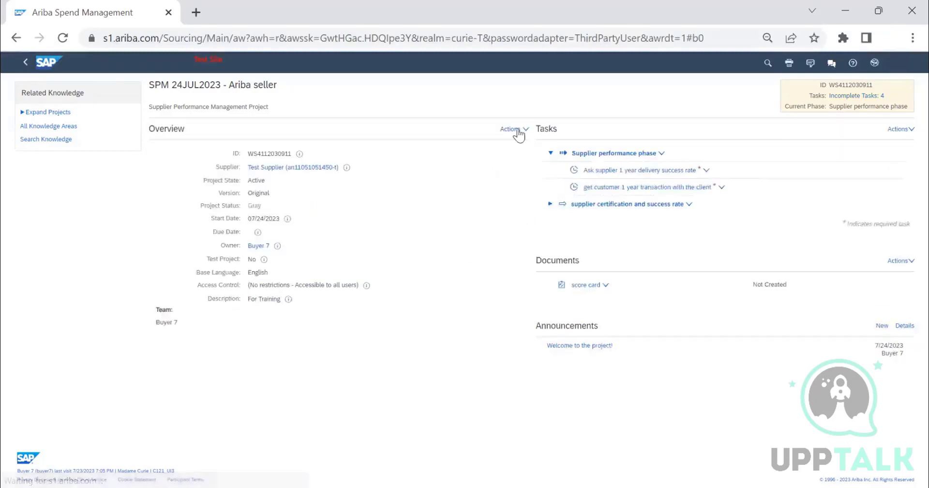
pyautogui.click(514, 129)
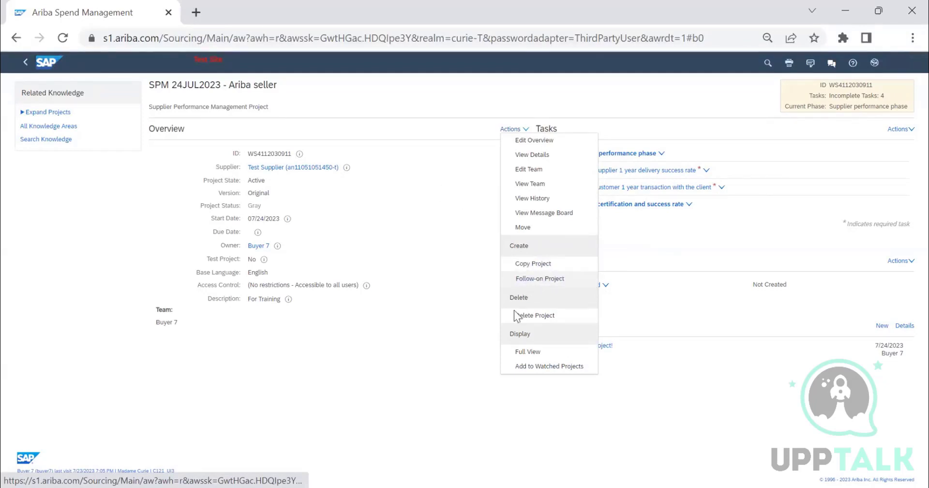
pyautogui.click(534, 352)
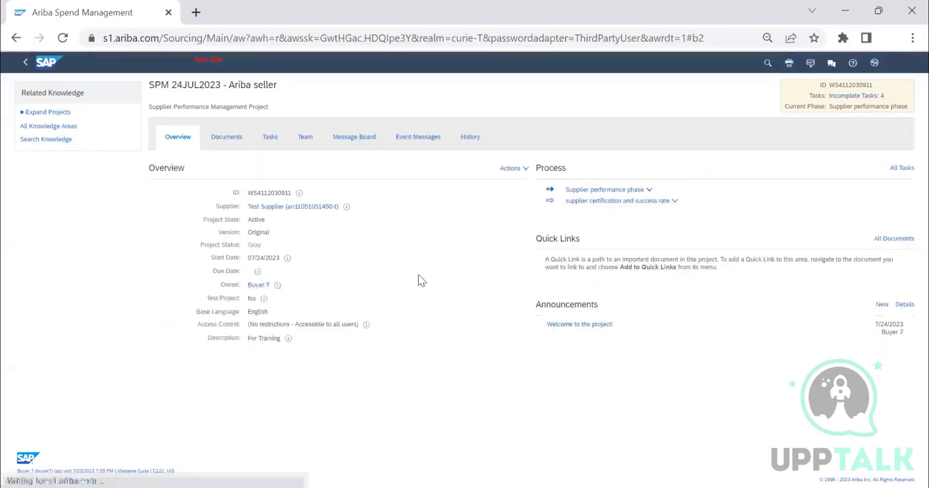
# Examine the project's documents, its tasks and phases, and its team members.
pyautogui.click(221, 140)
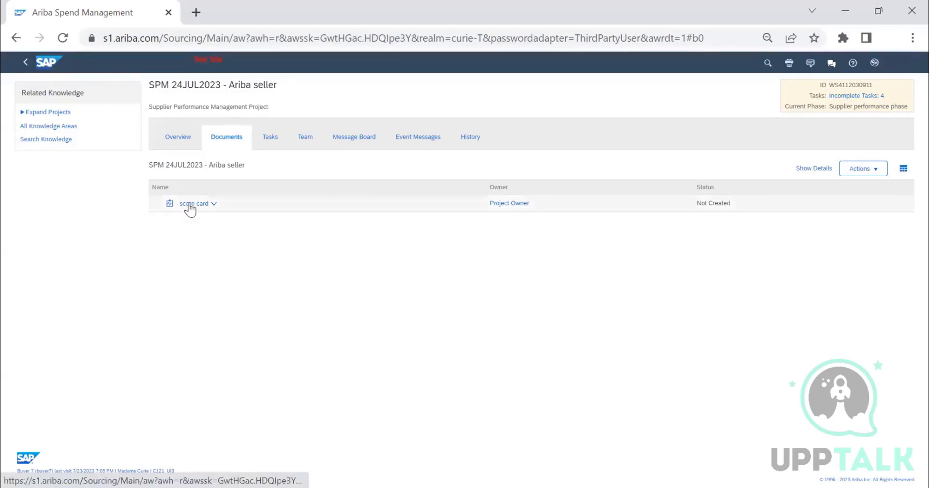
pyautogui.click(266, 140)
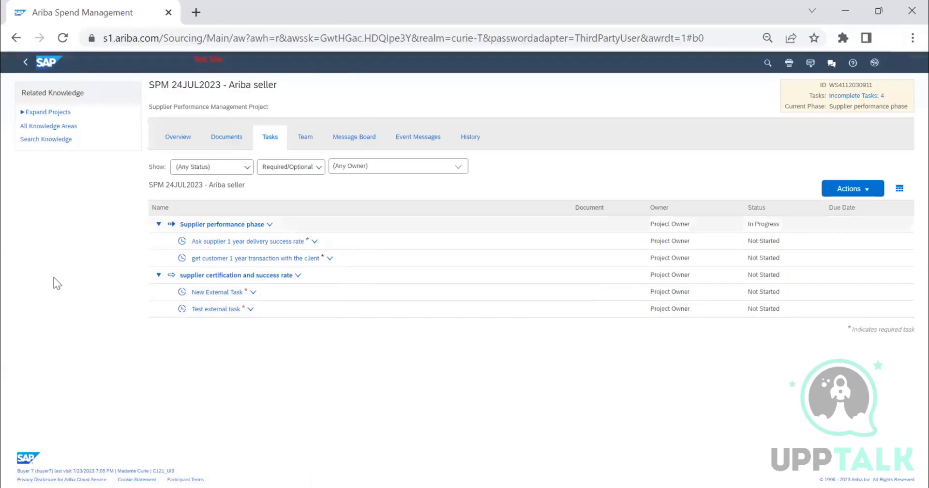
pyautogui.click(306, 138)
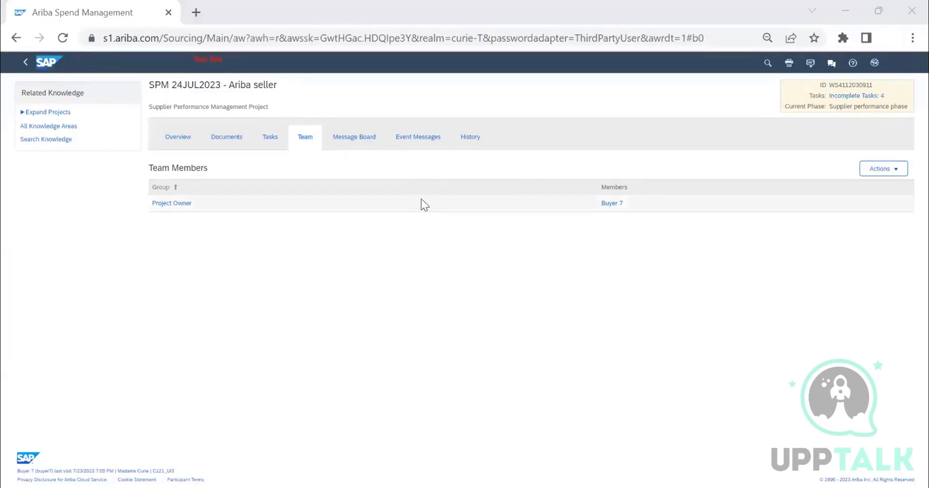
# Edit the project team and add a group titled "PROCUREMENT TEAM".
pyautogui.click(876, 169)
pyautogui.click(880, 202)
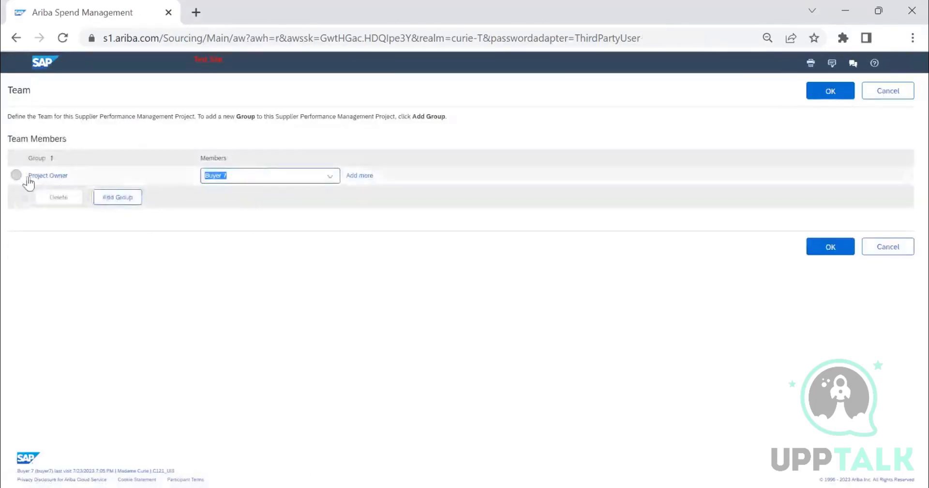
pyautogui.click(104, 208)
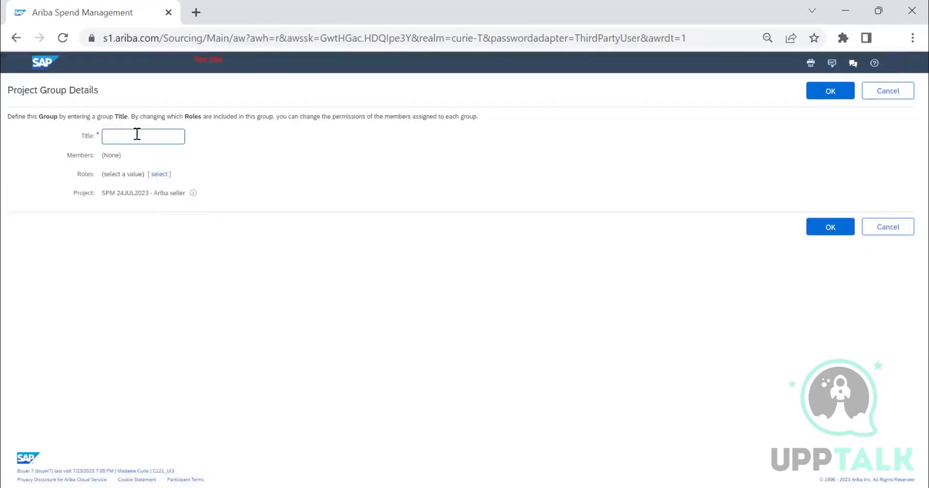
pyautogui.click(138, 135)
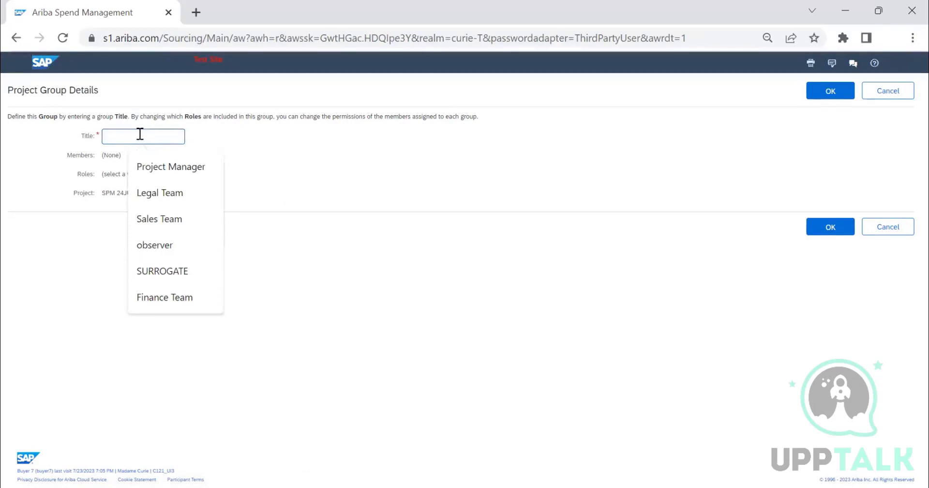
pyautogui.write('PROCU')
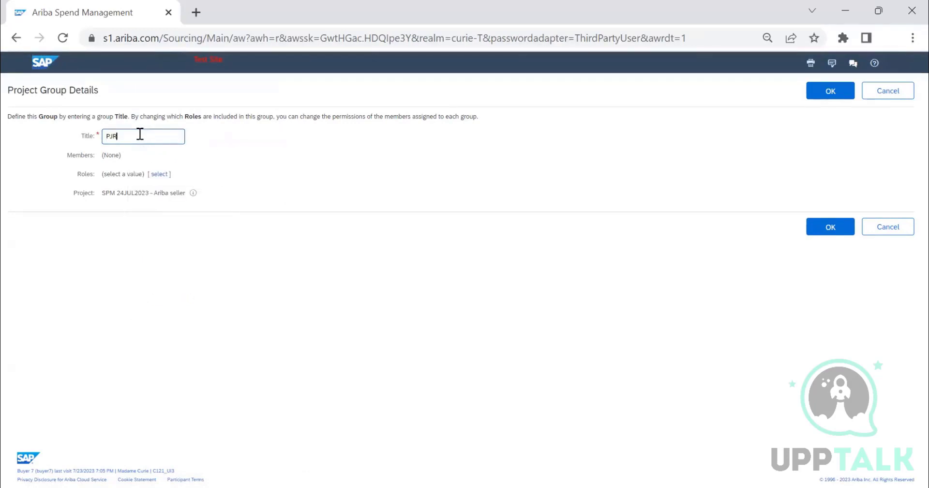
pyautogui.write('REMENT TEAM')
# Search the available roles for "OBSERVER" and select Observer Team Member for the PROCUREMENT TEAM group.
pyautogui.click(153, 174)
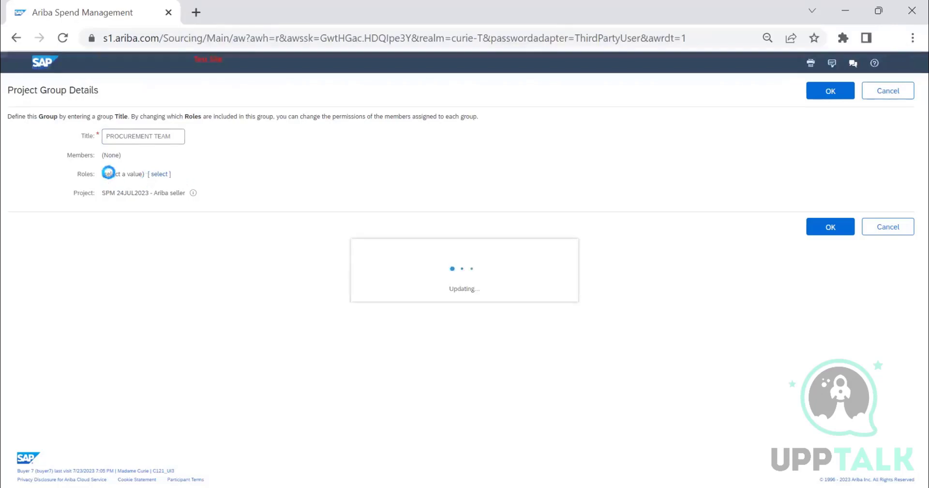
pyautogui.click(159, 174)
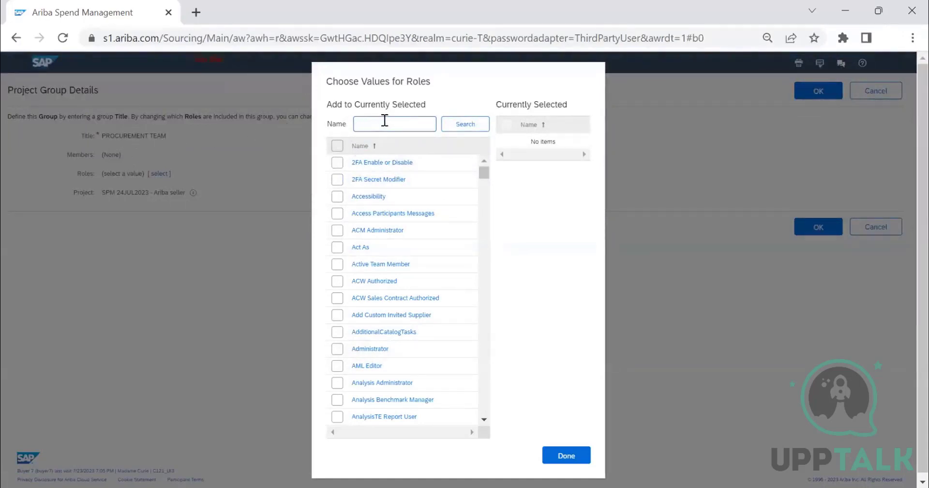
pyautogui.write('OBSERVER')
pyautogui.press('Return')
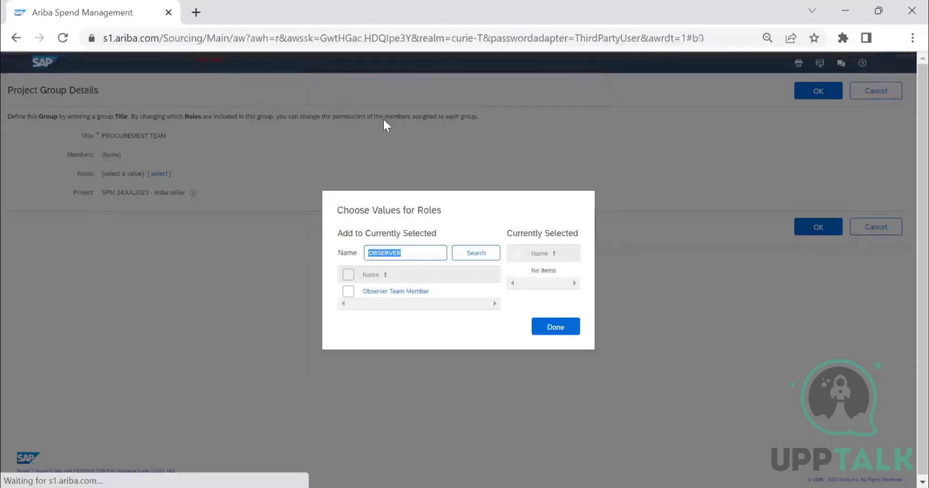
pyautogui.click(352, 291)
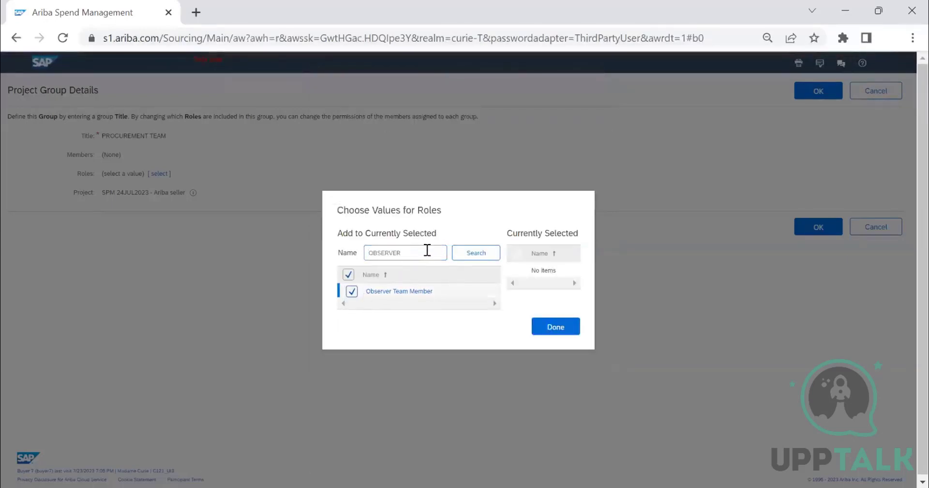
# Search the roles for "ACTIVE", add Active Team Member to the group's roles and confirm the role selection.
pyautogui.moveTo(425, 252); pyautogui.dragTo(334, 253)
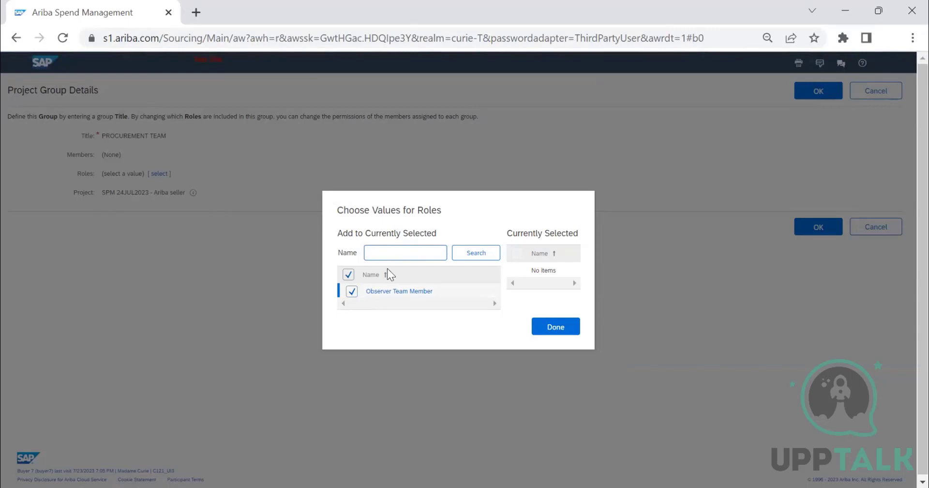
pyautogui.write('ACTIVE')
pyautogui.click(455, 253)
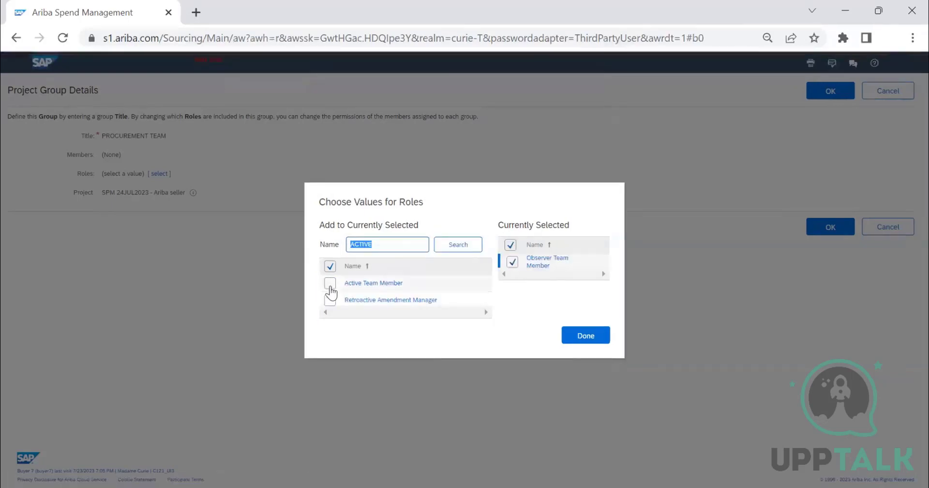
pyautogui.click(330, 283)
pyautogui.click(591, 336)
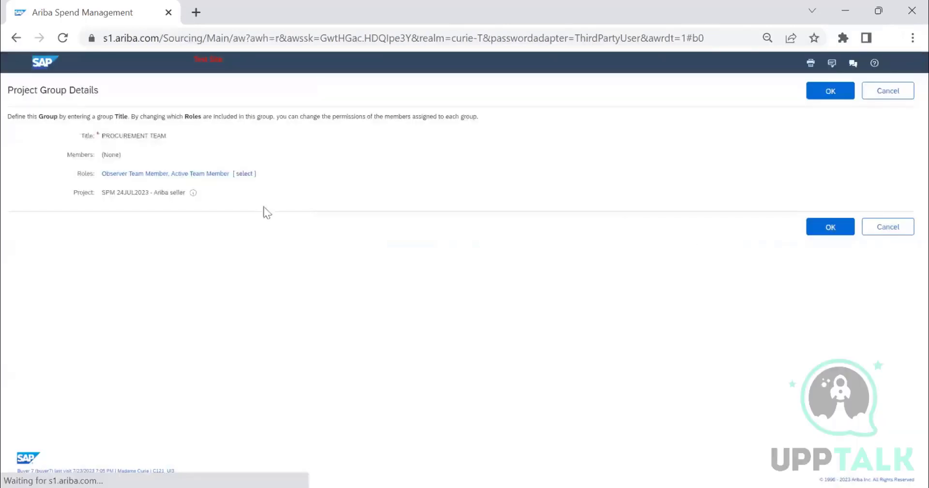
# Save the PROCUREMENT TEAM group and assign Buyer 7 as its member.
pyautogui.click(839, 96)
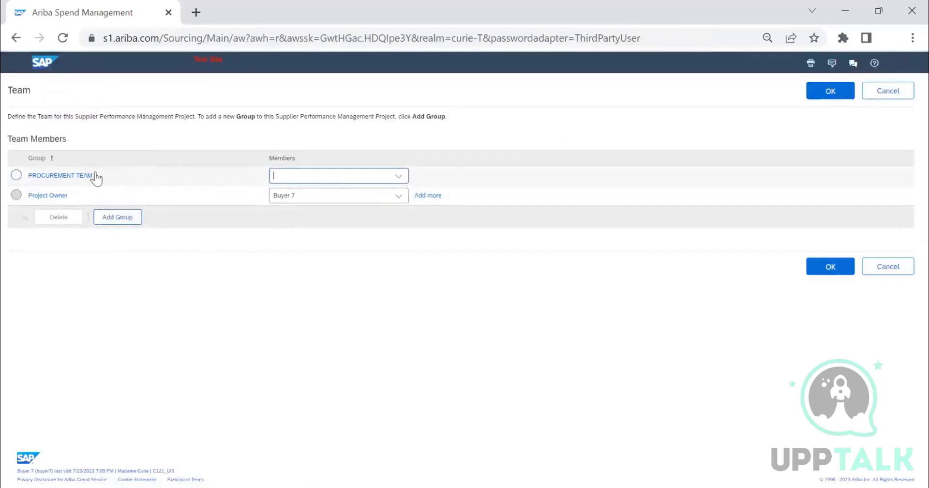
pyautogui.click(400, 176)
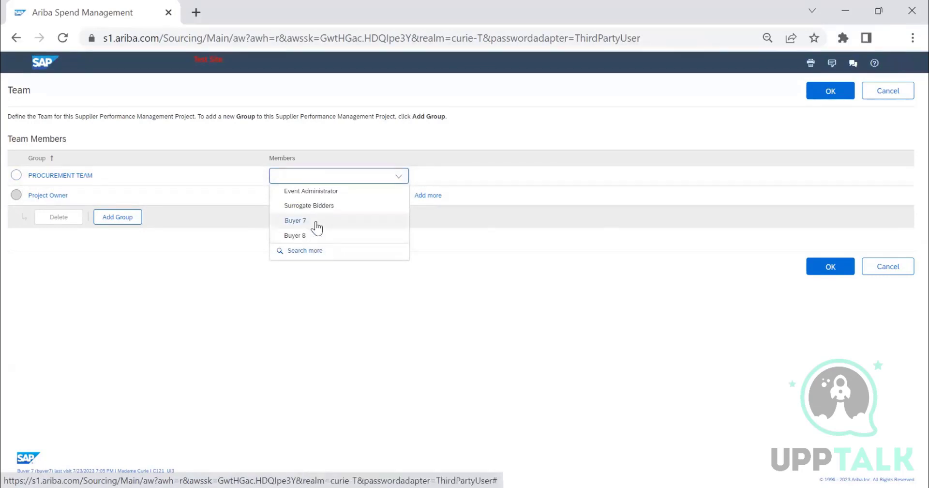
pyautogui.click(295, 220)
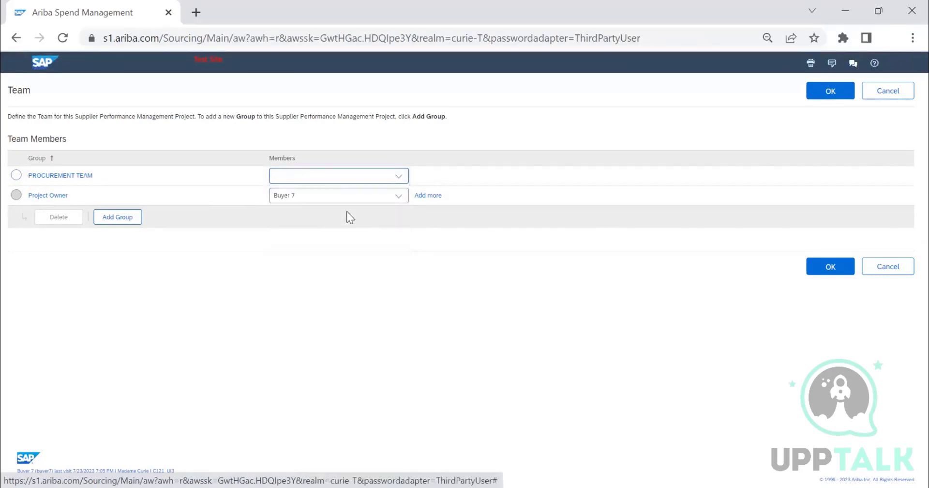
# Add another project team group titled "OBSERVER".
pyautogui.click(118, 219)
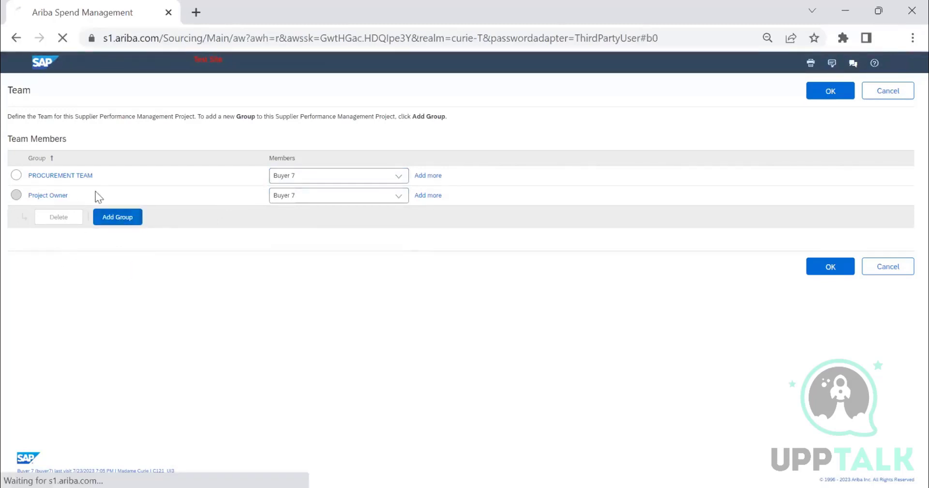
pyautogui.write('OBSERV')
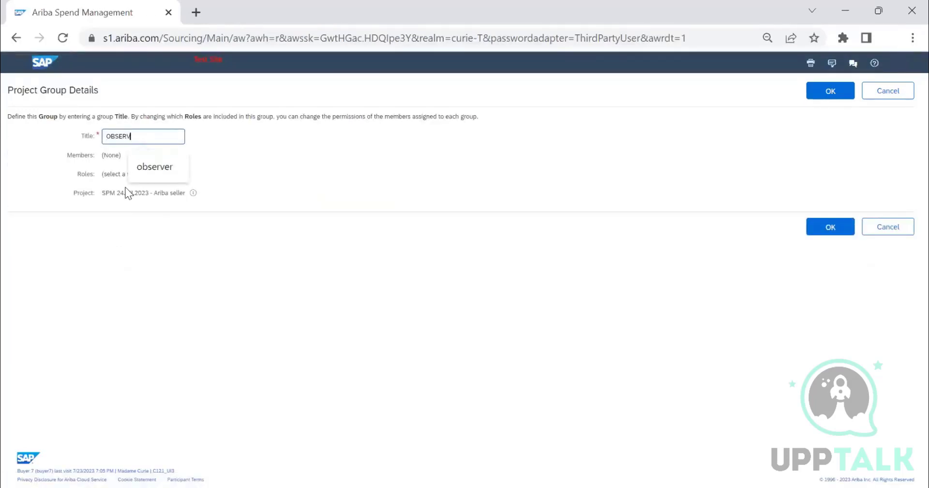
pyautogui.write('ER')
pyautogui.click(259, 164)
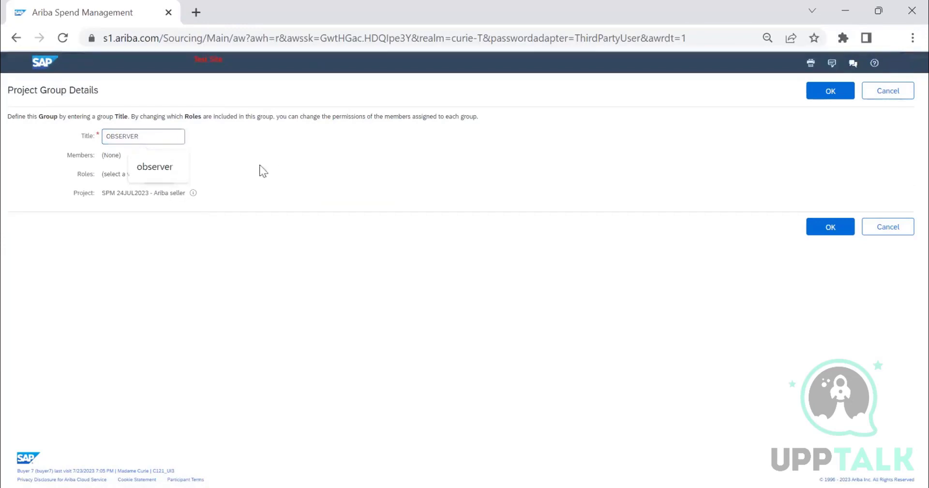
# Search the roles for "OBSERVER", assign Observer Team Member to the OBSERVER group and save the group.
pyautogui.click(160, 175)
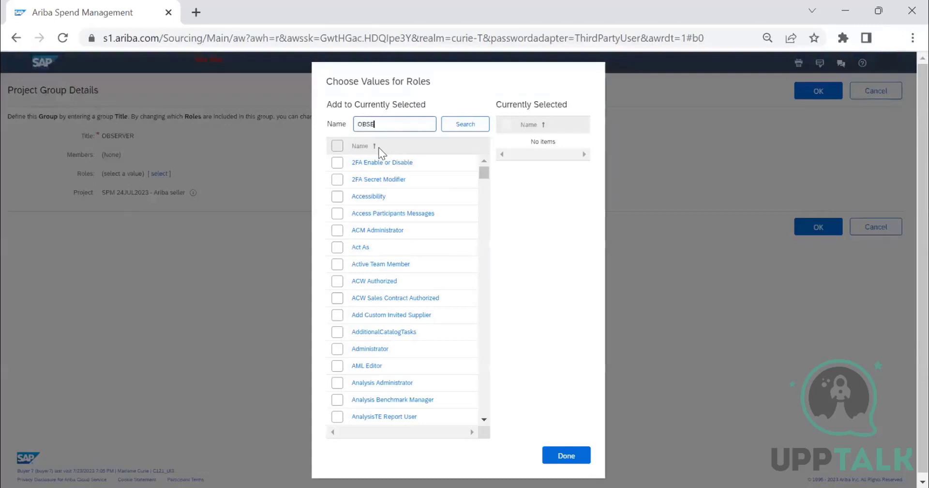
pyautogui.write('OBSERVER')
pyautogui.press('Return')
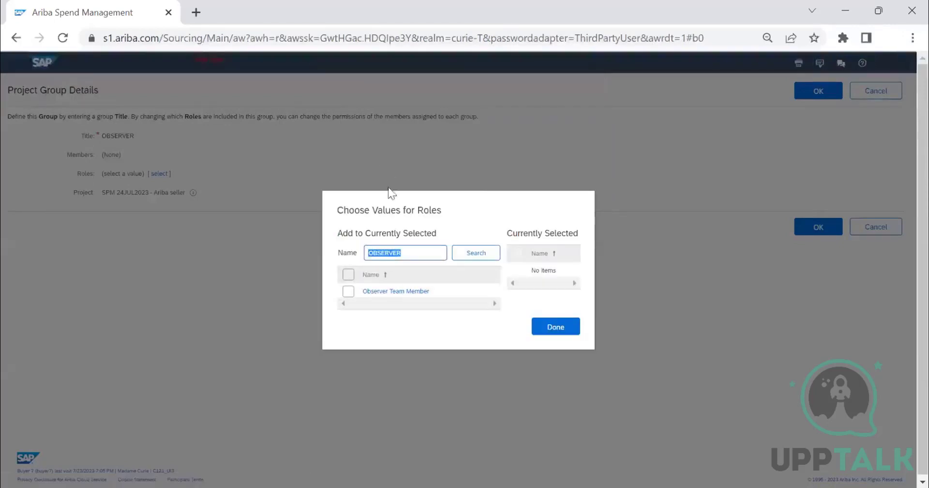
pyautogui.click(349, 291)
pyautogui.click(556, 326)
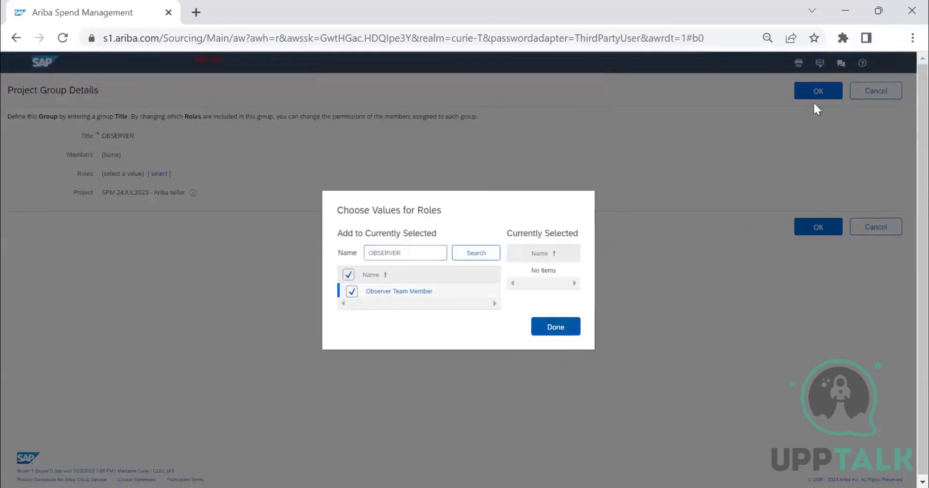
pyautogui.click(821, 96)
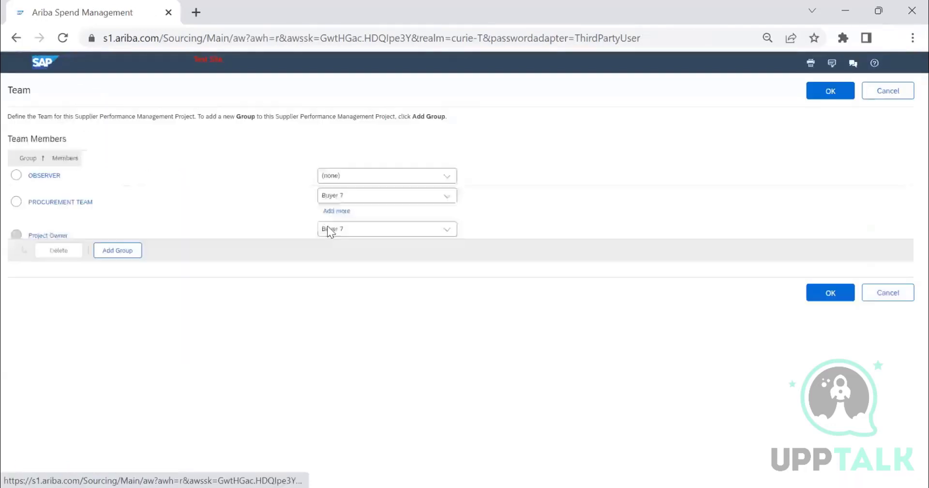
# Assign Buyer 7 as the member of the OBSERVER group.
pyautogui.click(398, 176)
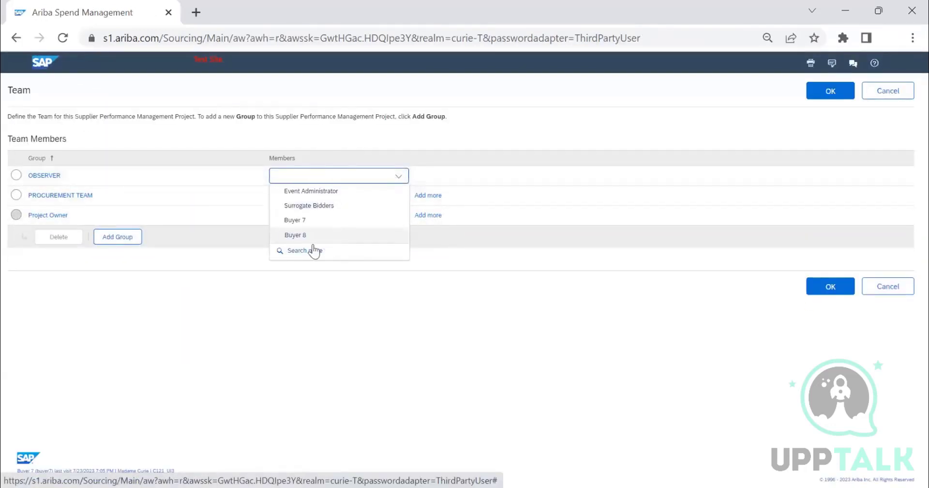
pyautogui.click(257, 208)
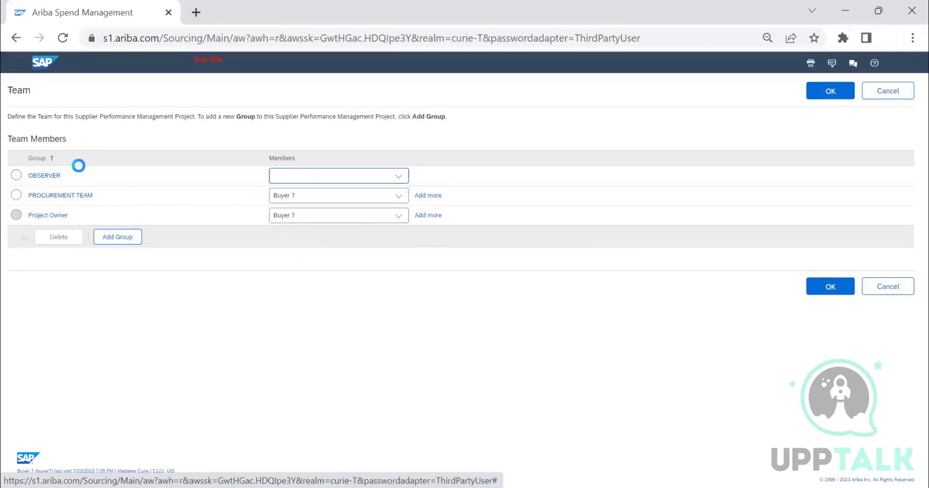
pyautogui.click(389, 197)
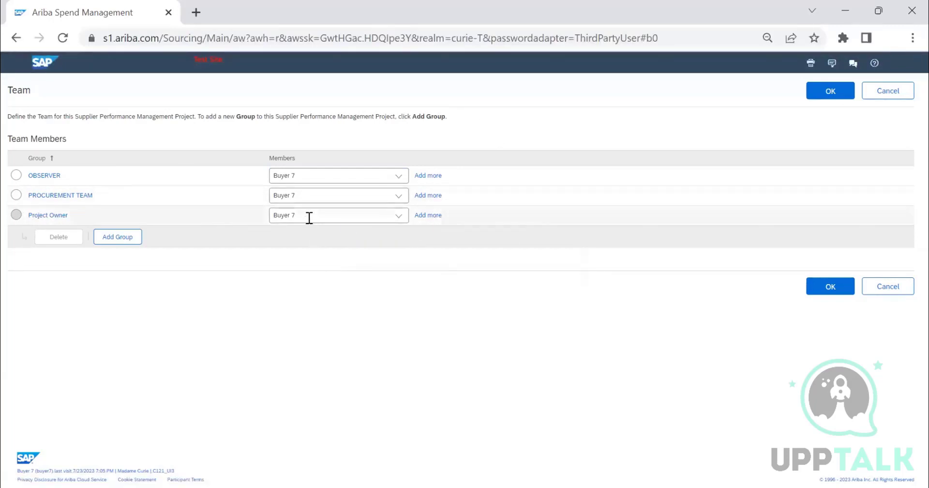
# Review the member choices for the Project Owner group without changing the selection, and save the project team.
pyautogui.click(399, 216)
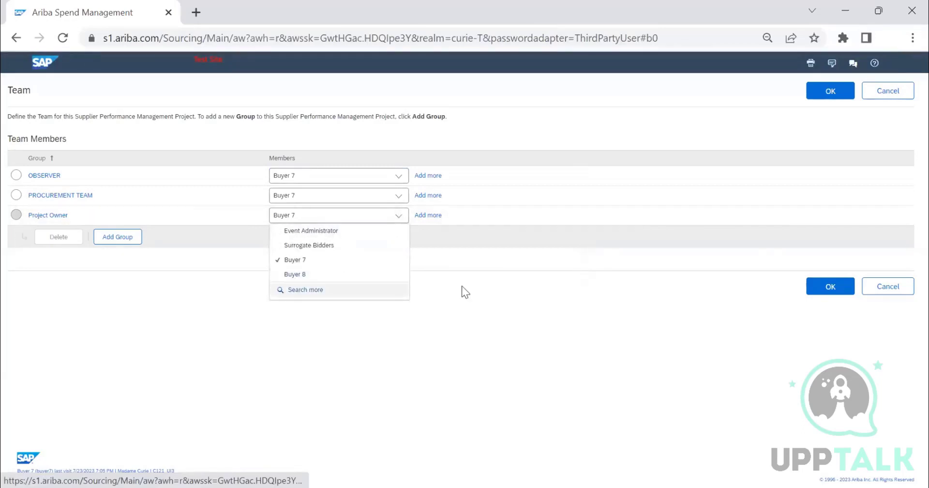
pyautogui.press('Up')
pyautogui.click(380, 234)
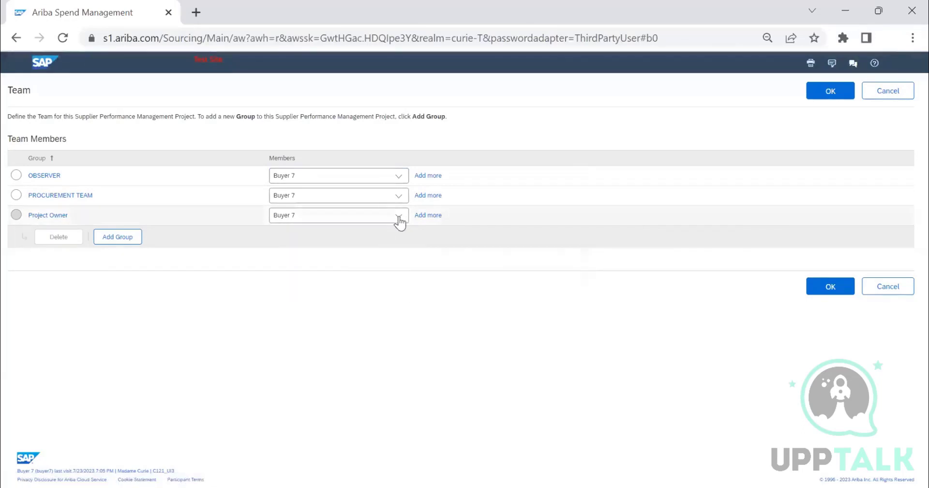
pyautogui.click(400, 220)
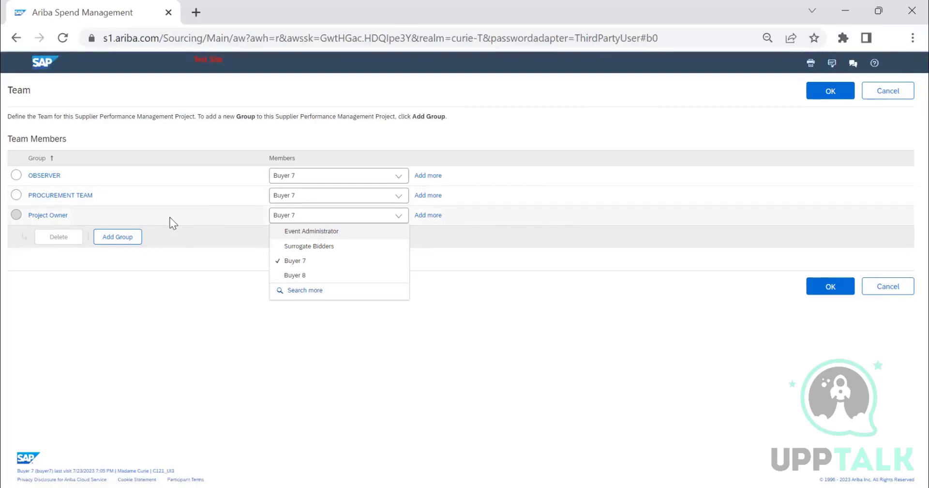
pyautogui.click(414, 334)
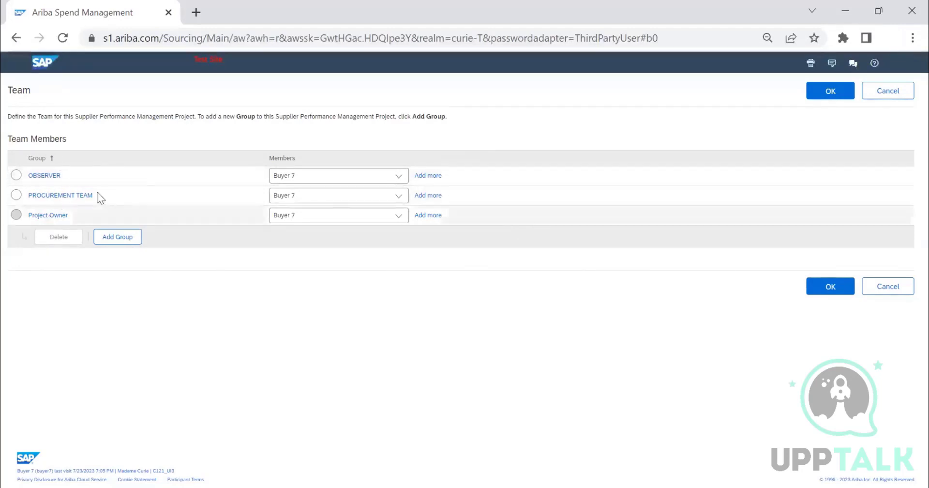
pyautogui.click(836, 97)
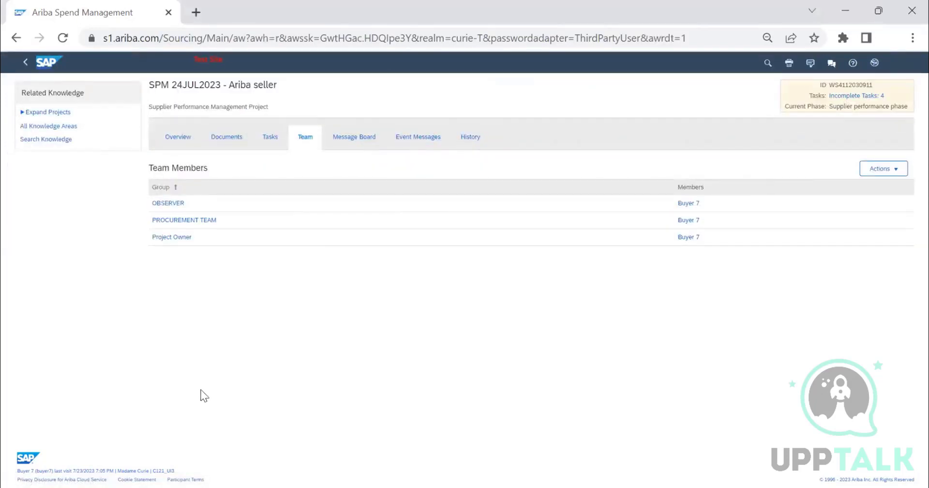
# Look through the project's message board, event messages and history log.
pyautogui.click(355, 138)
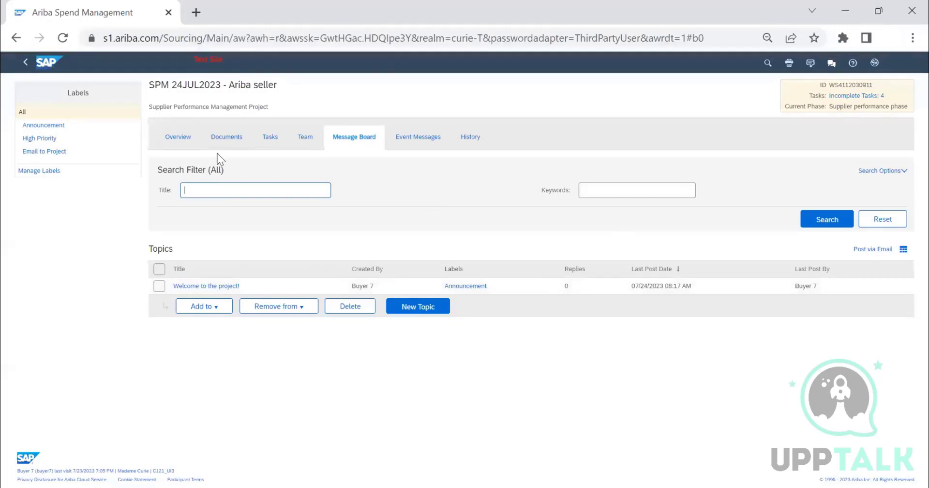
pyautogui.click(415, 140)
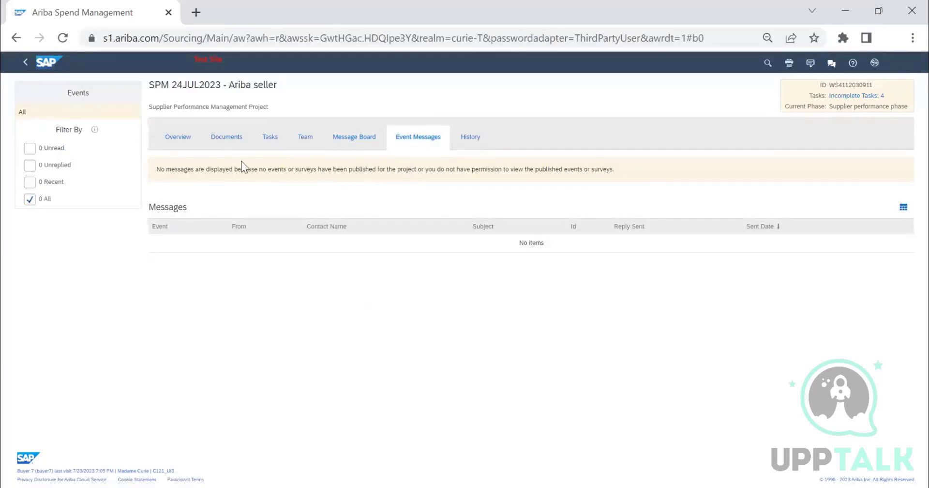
pyautogui.click(489, 139)
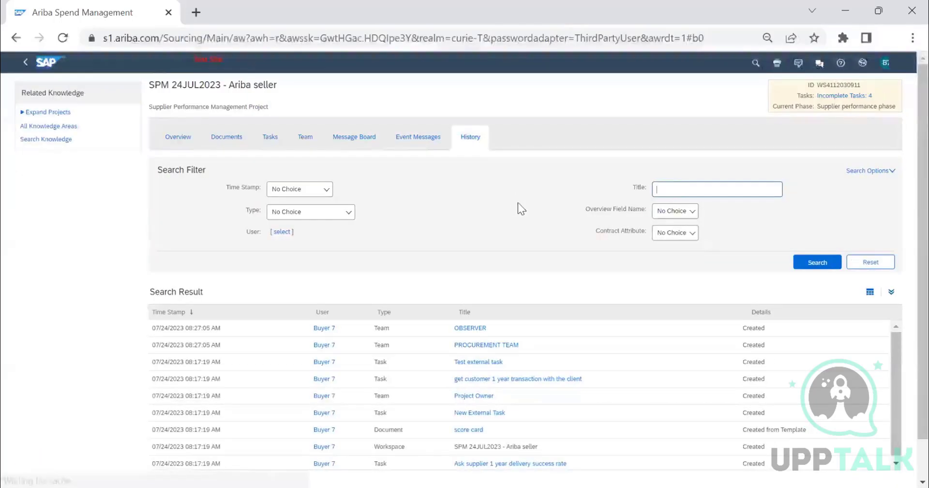
pyautogui.scroll(-2, 312, 406)
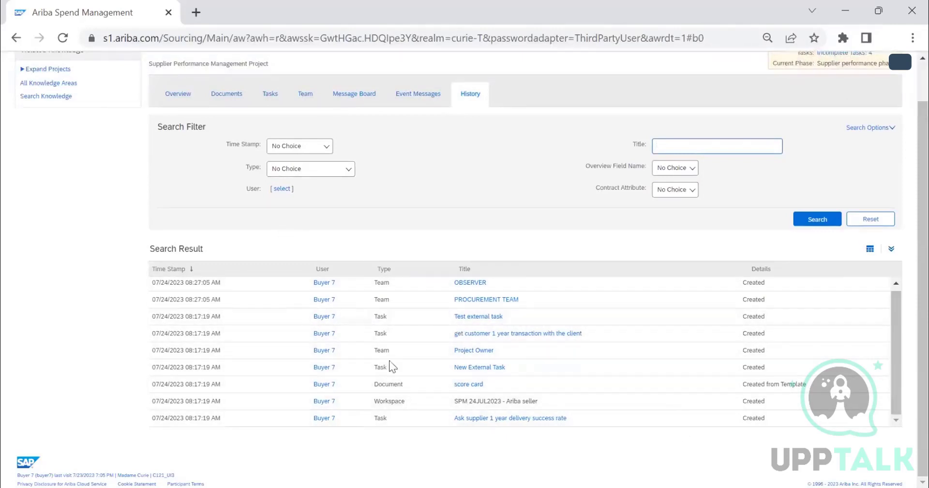
# Filter the project history by type Team and run the search.
pyautogui.click(320, 171)
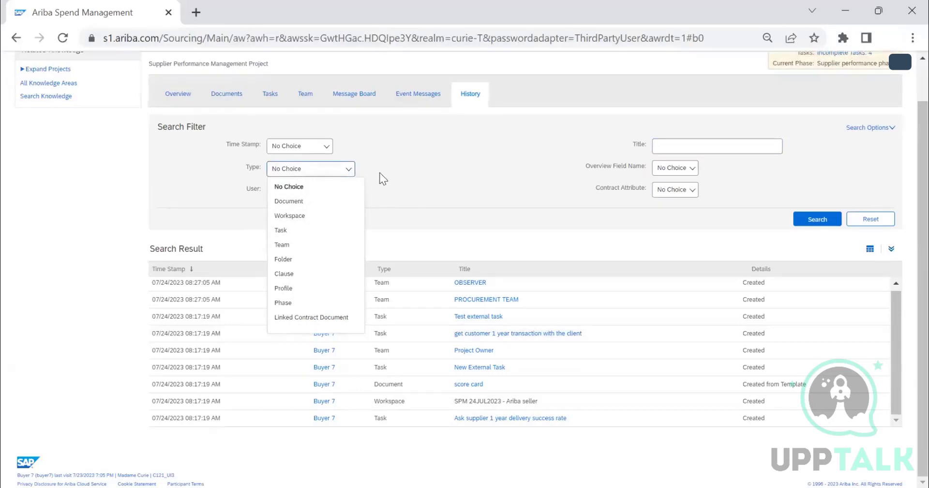
pyautogui.click(298, 244)
pyautogui.click(820, 220)
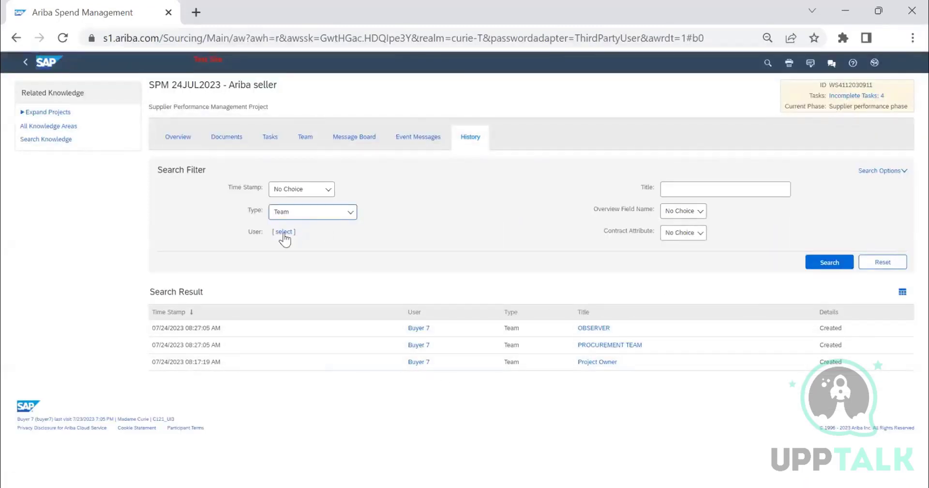
# Set the history type filter back to No Choice and rerun the search.
pyautogui.click(340, 212)
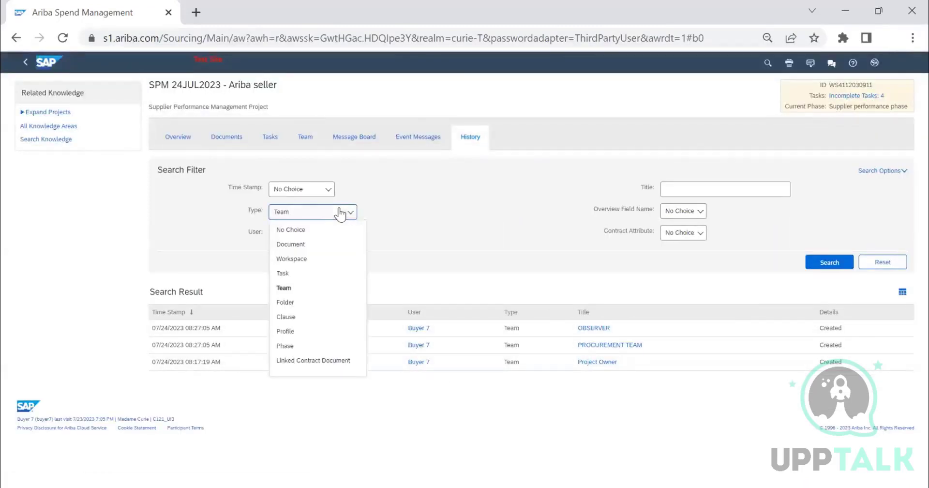
pyautogui.click(296, 230)
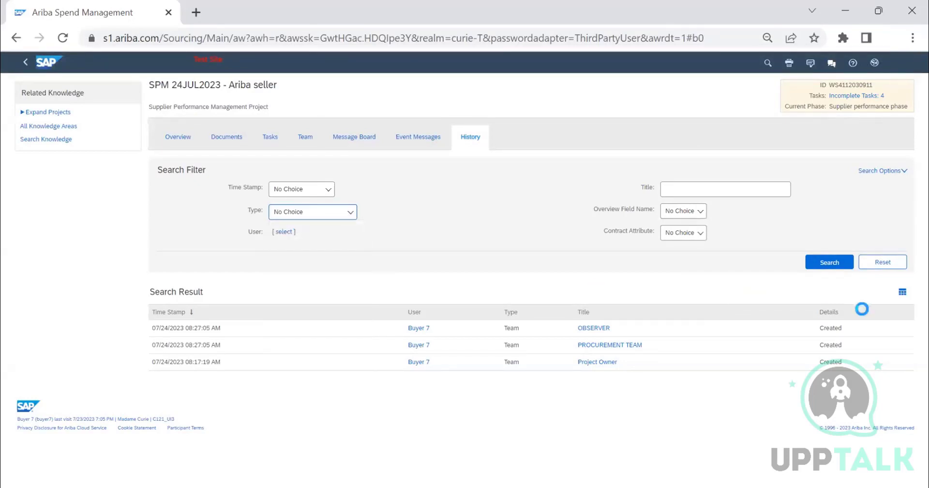
pyautogui.click(824, 265)
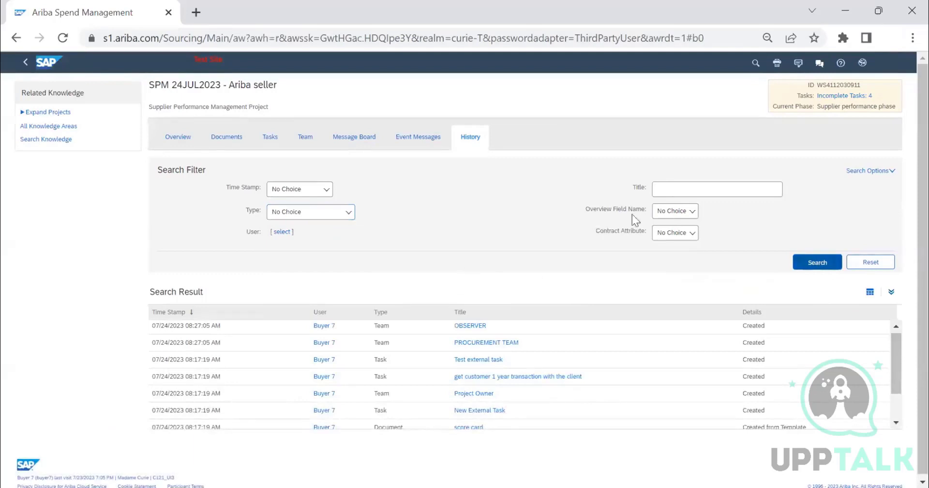
pyautogui.click(298, 190)
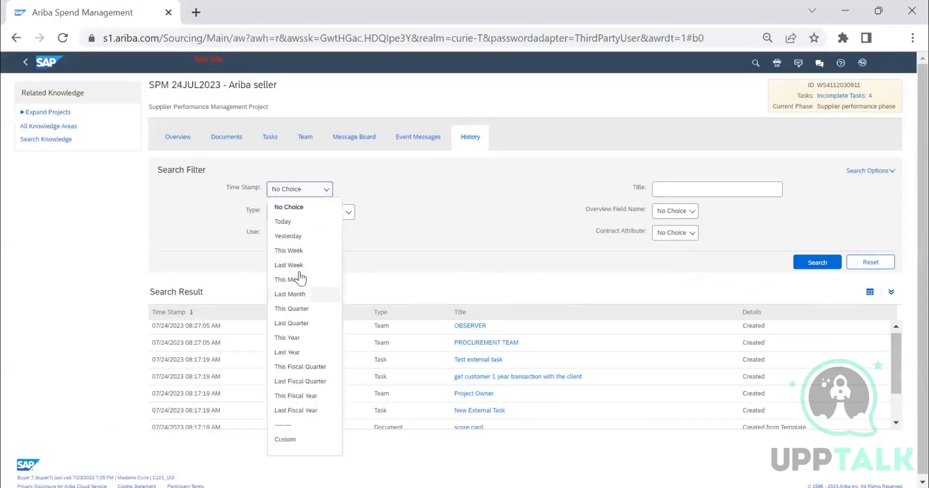
pyautogui.click(543, 206)
pyautogui.click(707, 188)
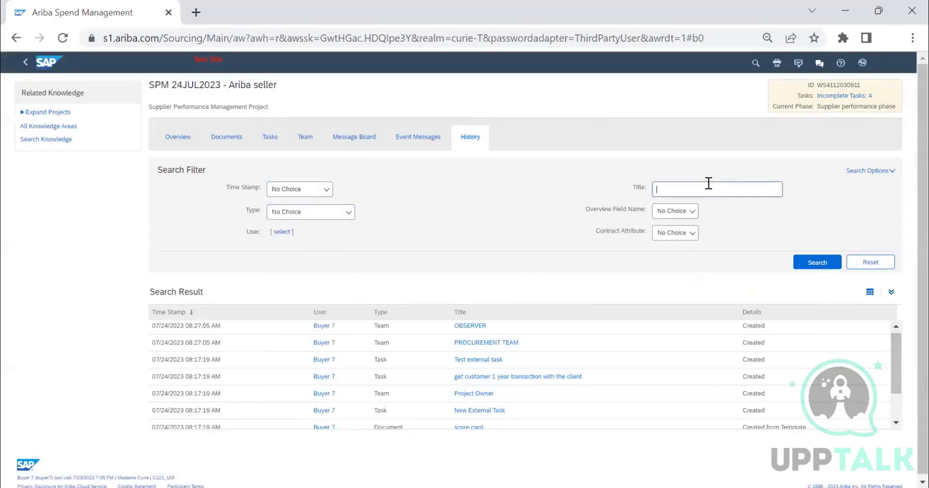
# Add the Real User field to the history search filter and run the search again.
pyautogui.click(871, 172)
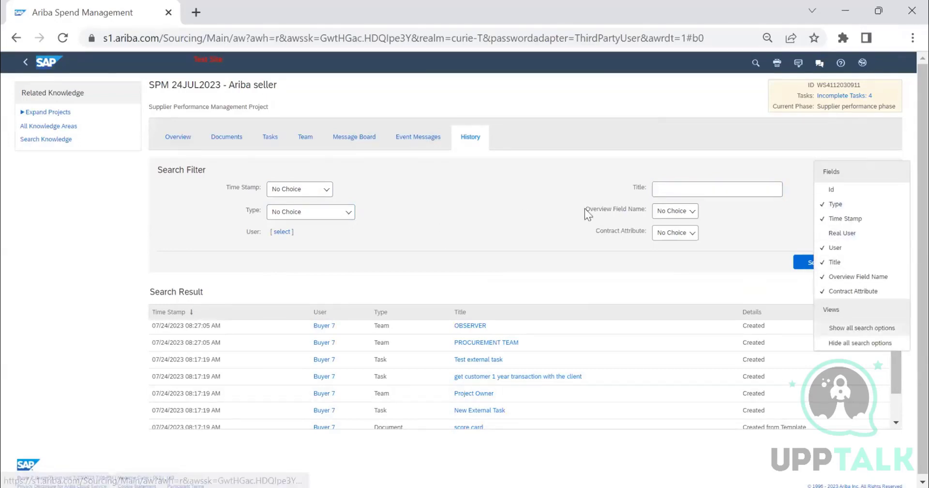
pyautogui.click(844, 233)
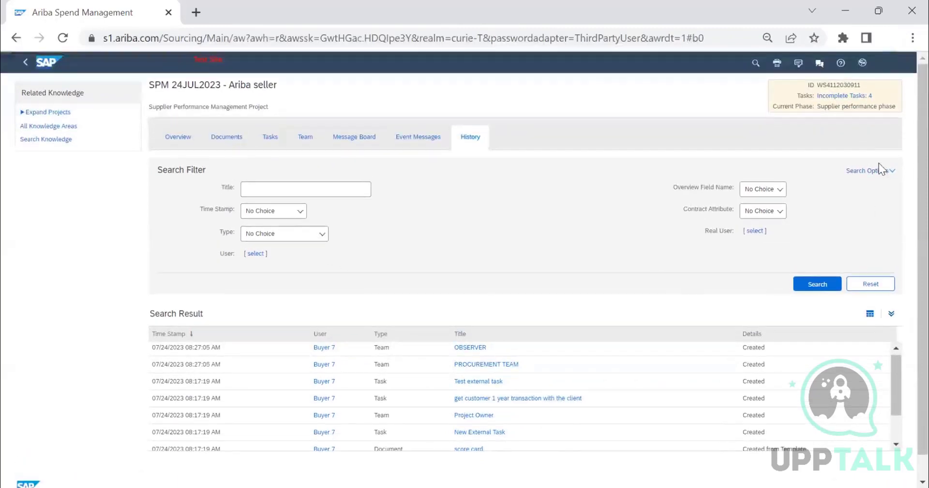
pyautogui.click(886, 170)
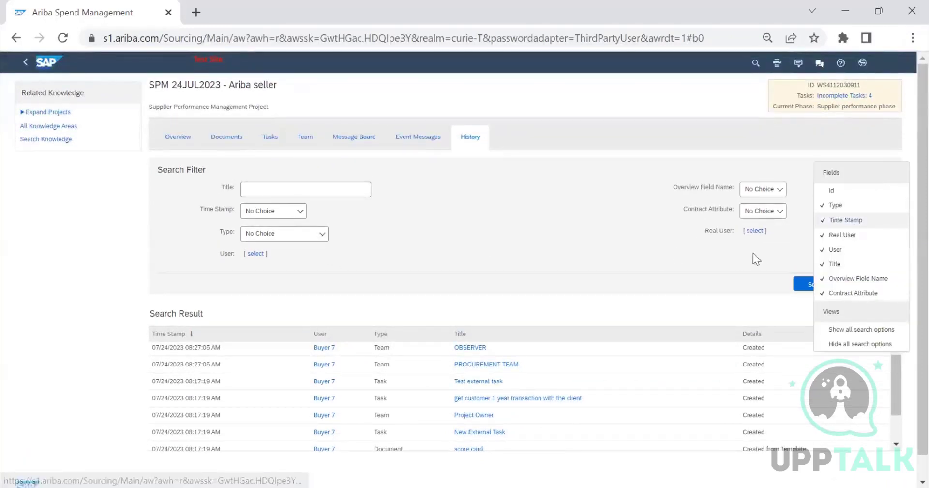
pyautogui.click(607, 253)
pyautogui.click(817, 287)
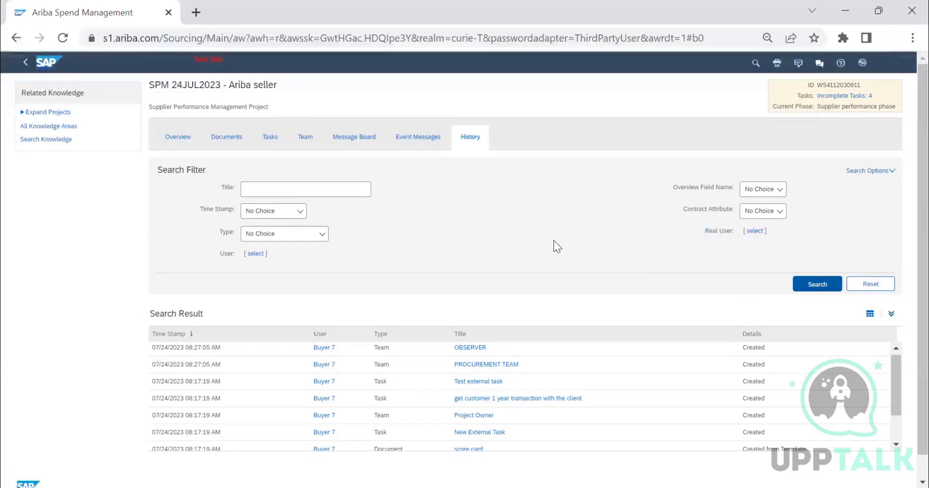
# View the details of the project task "Ask supplier 1 year delivery success rate".
pyautogui.click(310, 139)
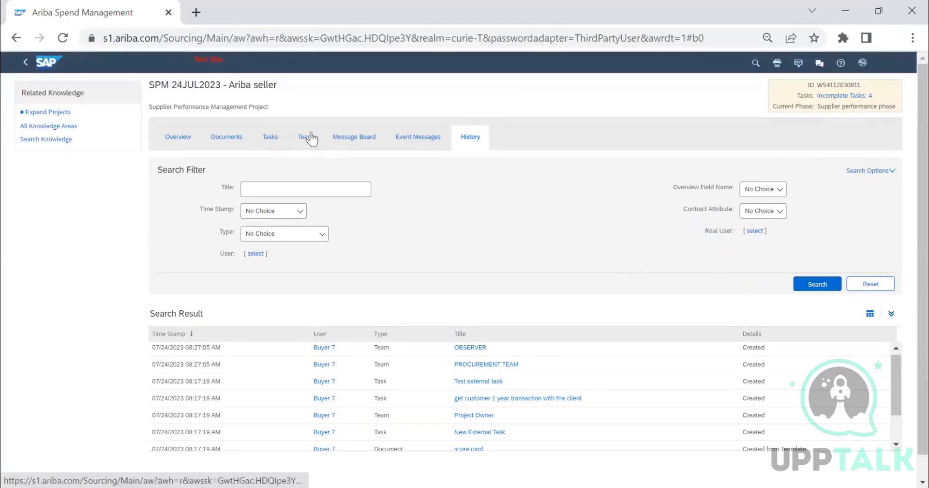
pyautogui.click(273, 139)
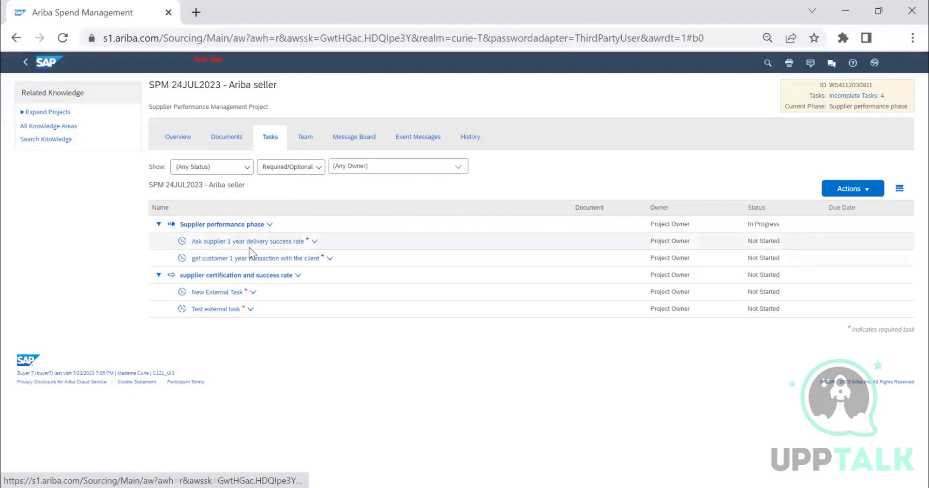
pyautogui.click(298, 246)
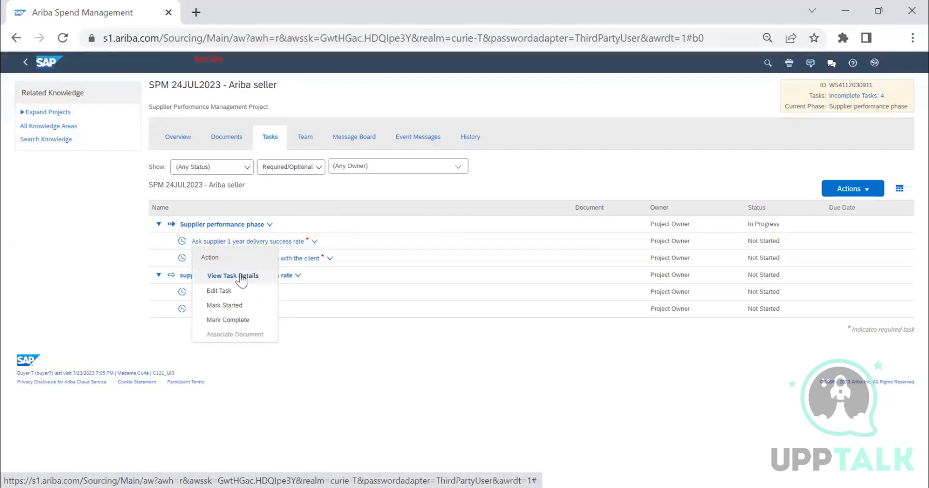
pyautogui.click(242, 276)
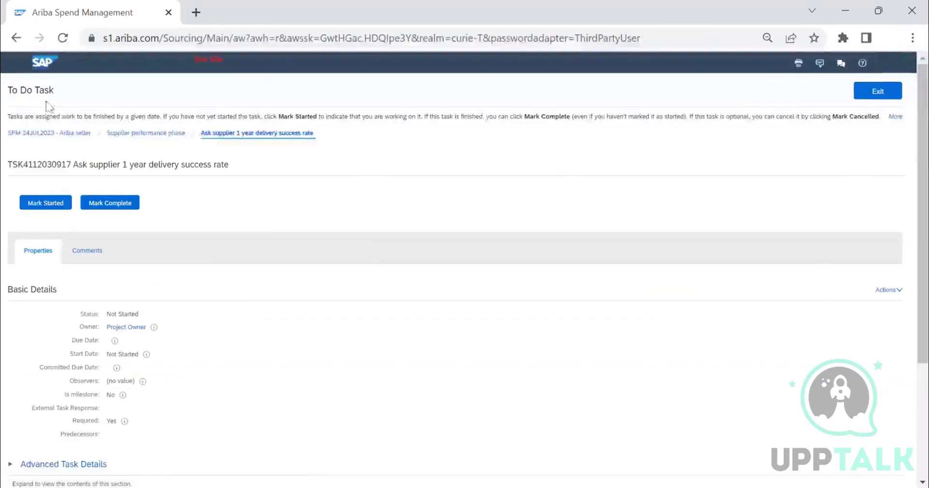
pyautogui.moveTo(59, 92); pyautogui.dragTo(6, 92)
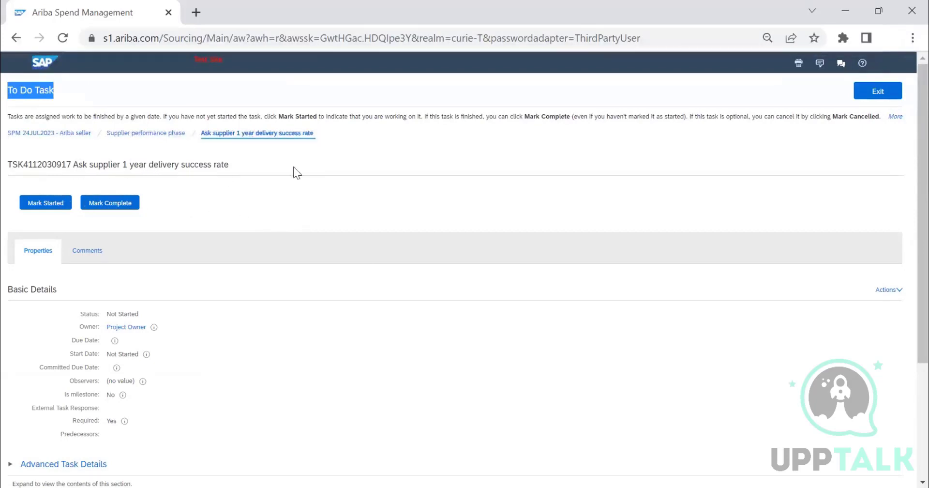
# Review the task "Ask supplier 1 year delivery success rate" and mark it as started.
pyautogui.scroll(-5, 293, 179)
pyautogui.scroll(5, 286, 180)
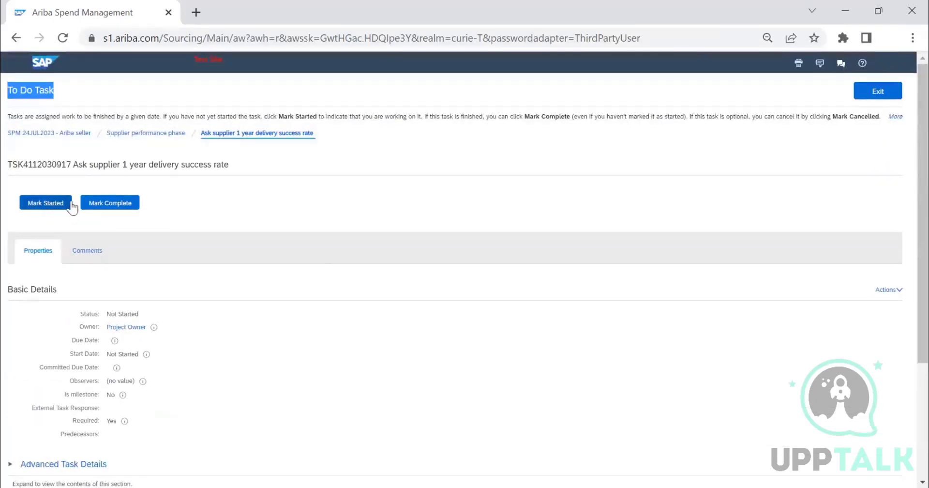
pyautogui.click(35, 205)
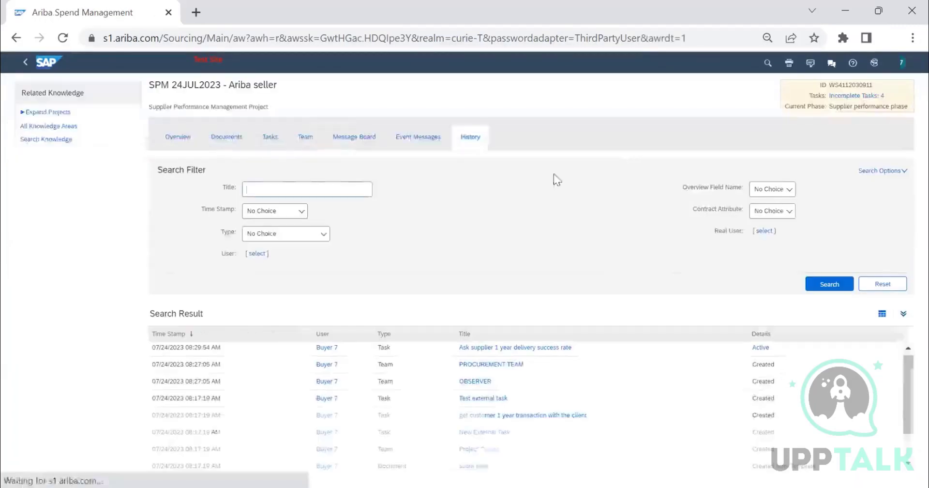
# Open the details of "Ask supplier 1 year delivery success rate" from the project's task list and mark the task complete.
pyautogui.click(302, 140)
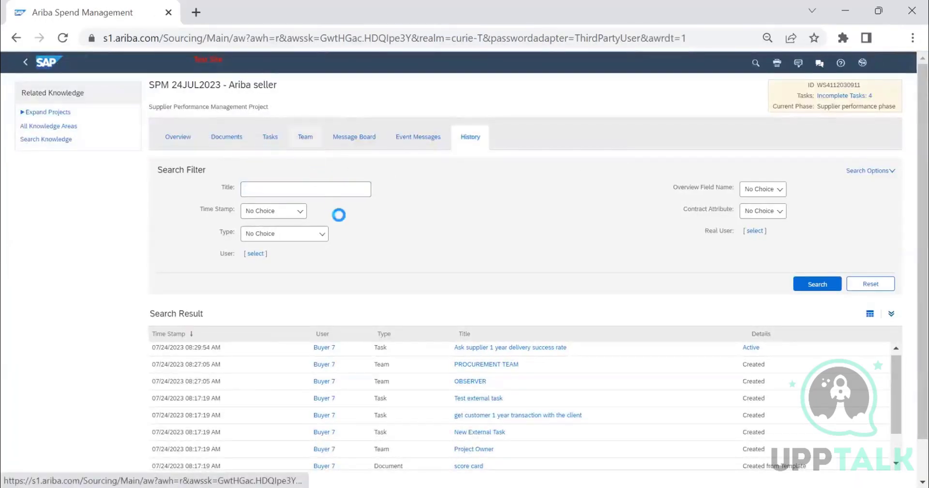
pyautogui.click(281, 147)
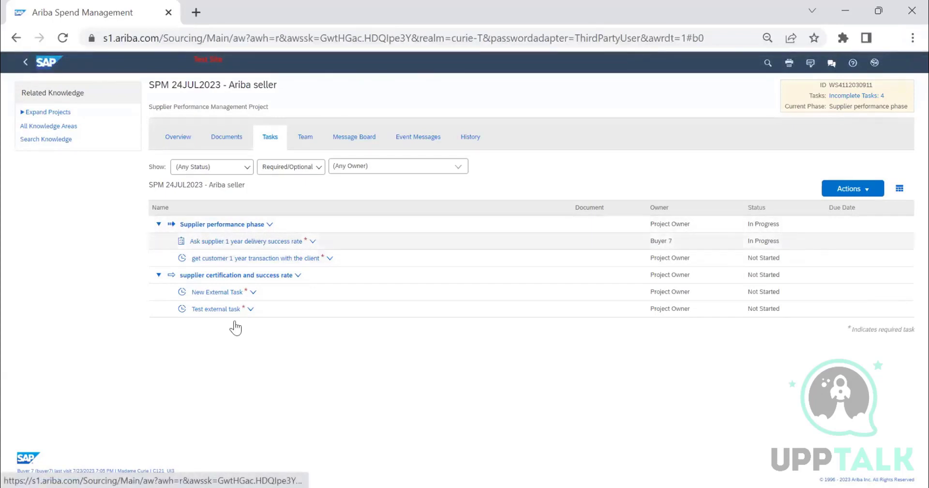
pyautogui.click(246, 241)
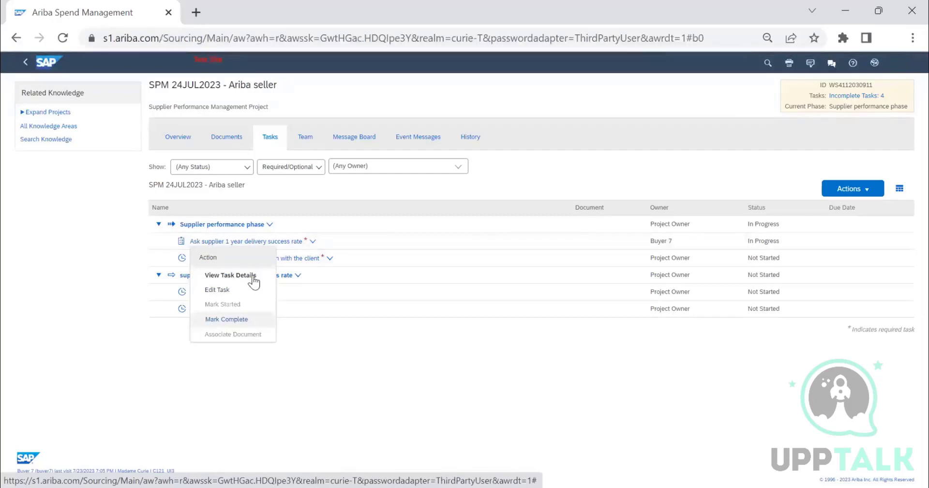
pyautogui.click(231, 276)
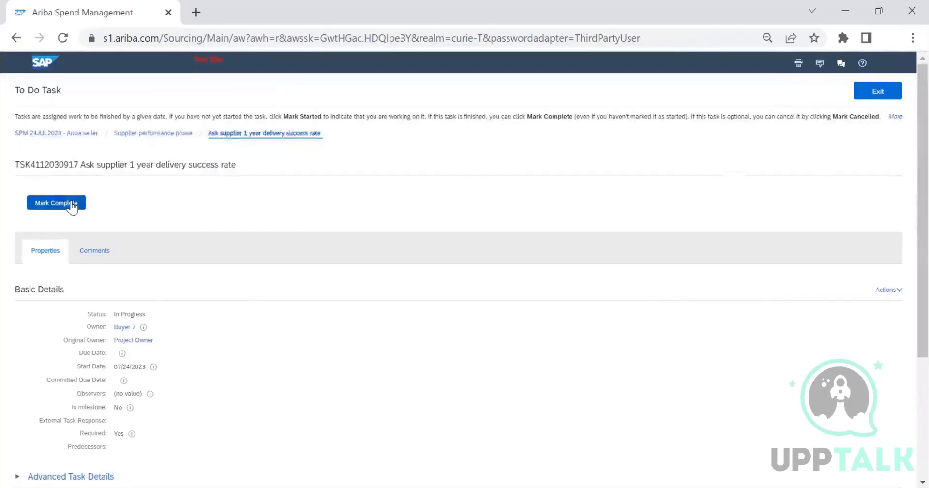
pyautogui.click(72, 206)
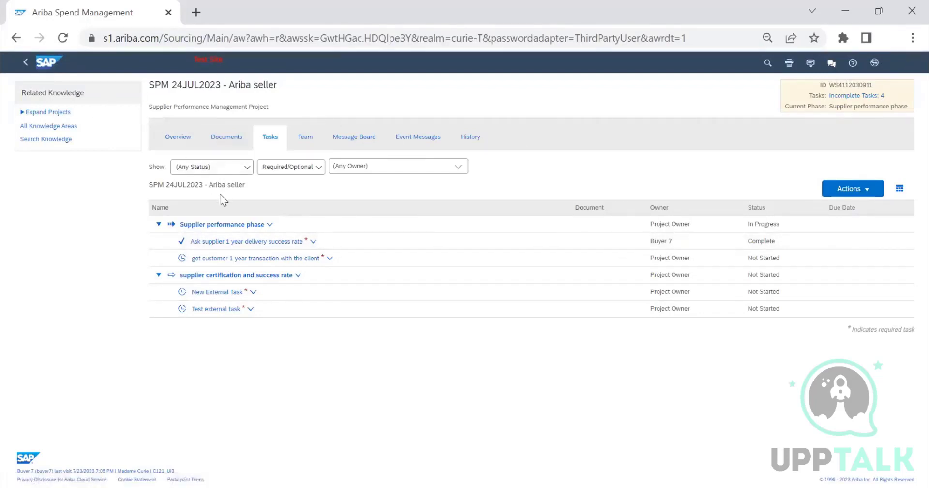
# Mark the task "get customer 1 year transaction with the client" as started and complete it.
pyautogui.click(231, 140)
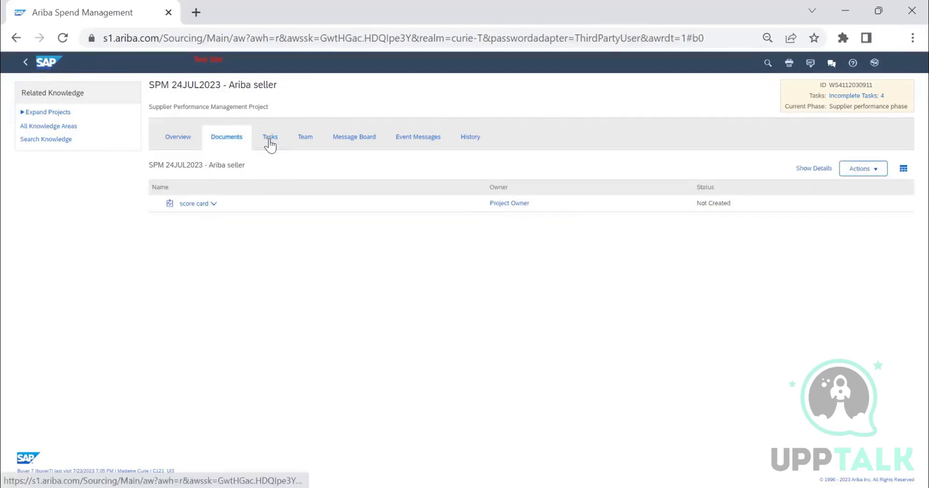
pyautogui.click(270, 140)
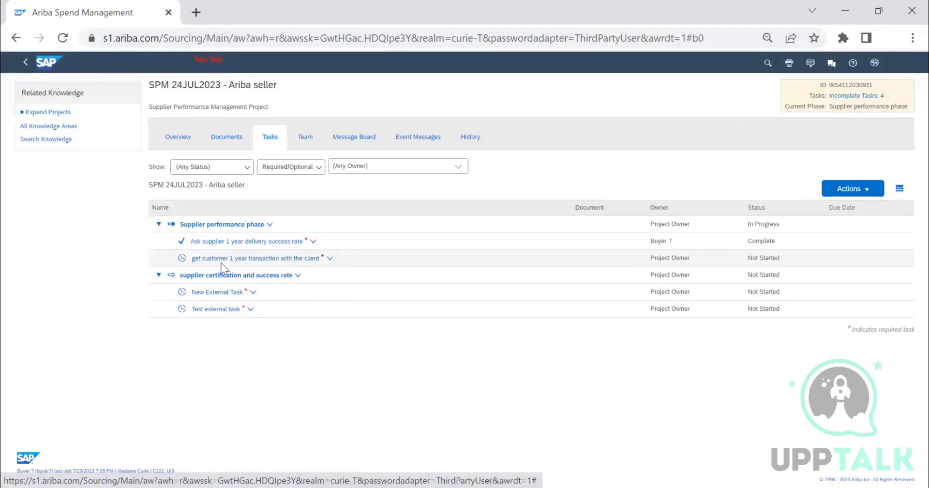
pyautogui.click(294, 260)
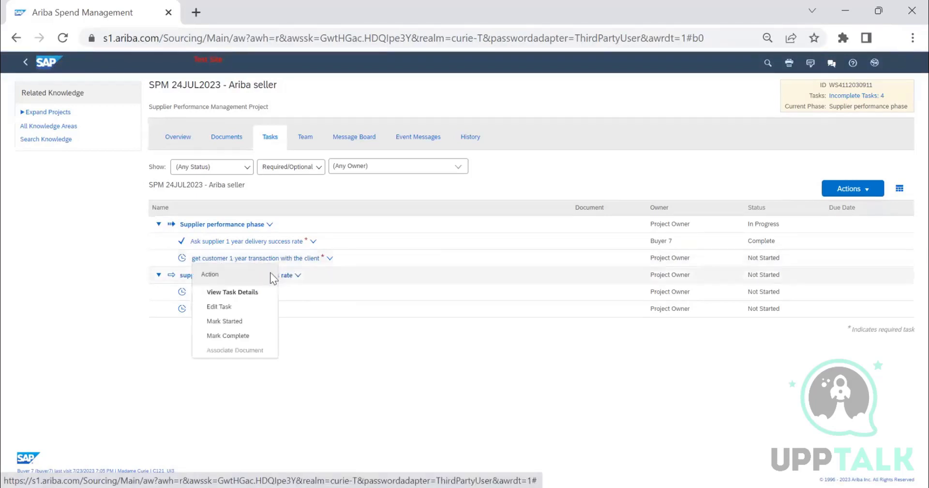
pyautogui.click(245, 294)
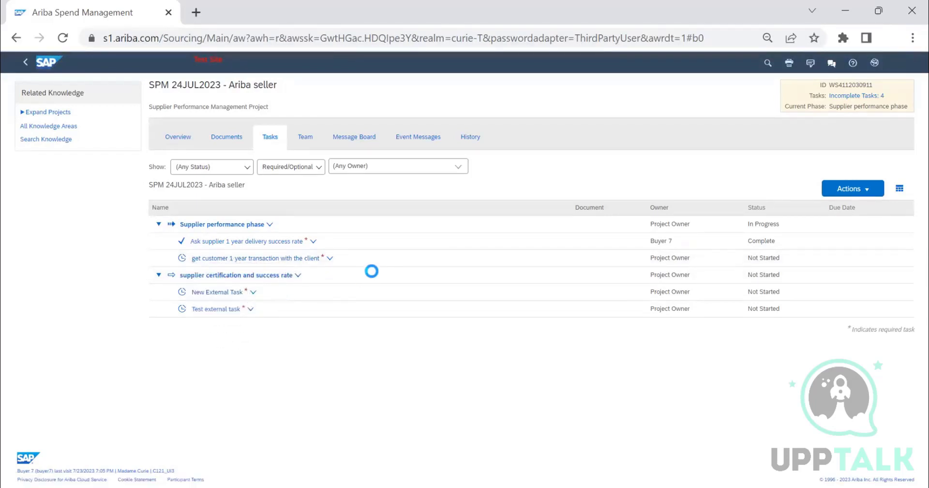
pyautogui.click(66, 212)
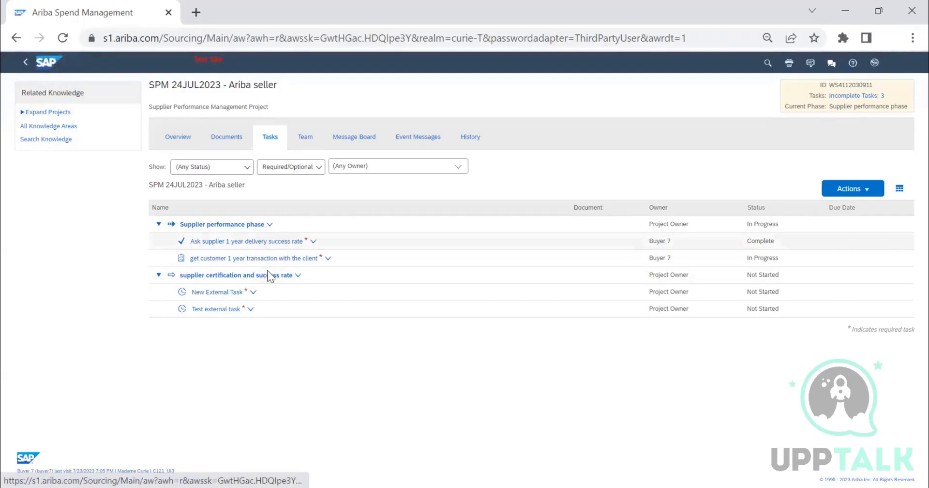
pyautogui.click(308, 259)
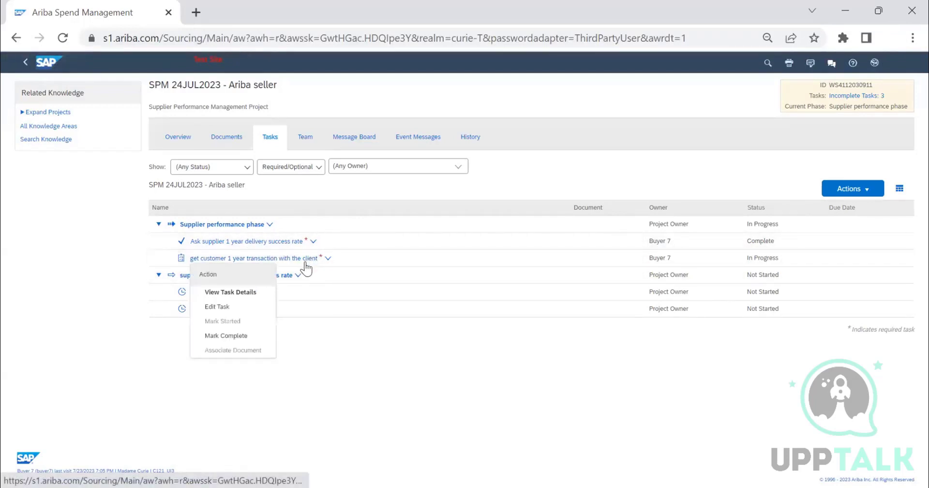
pyautogui.click(254, 337)
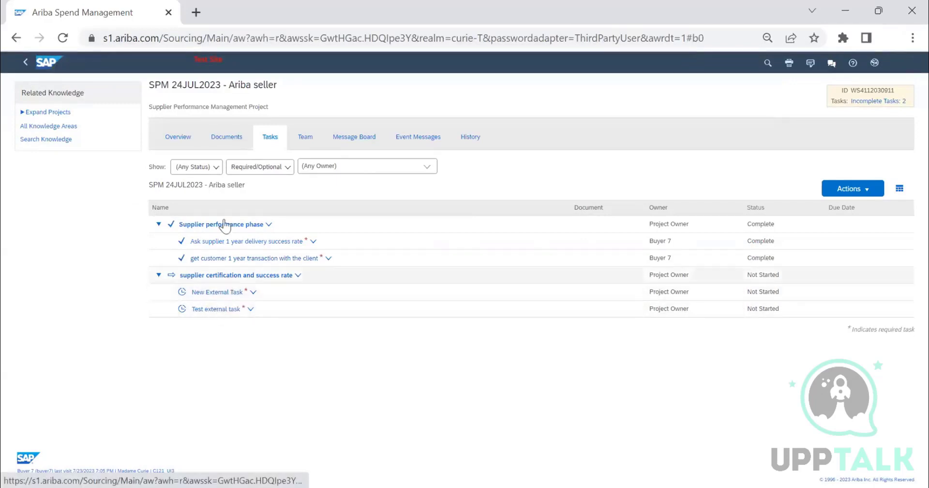
# Mark "New External Task" and "Test external task" in the supplier certification and success rate phase as complete.
pyautogui.click(232, 294)
pyautogui.click(244, 370)
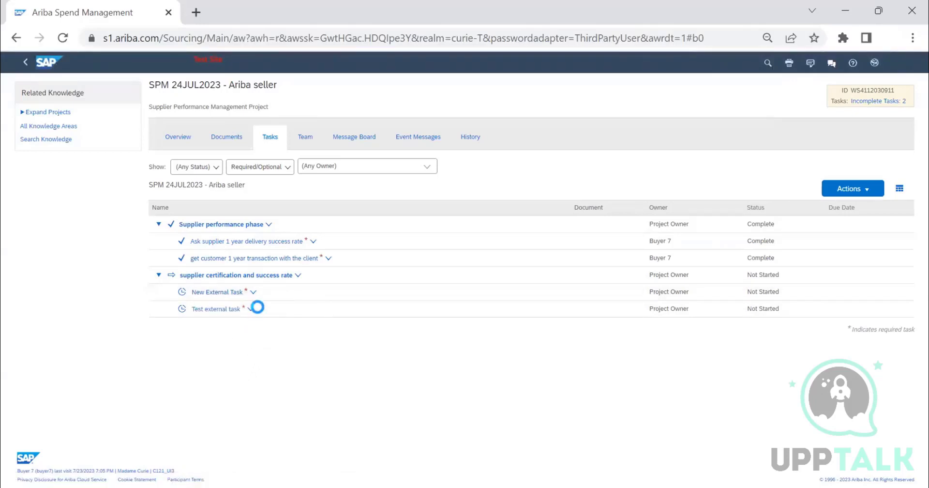
pyautogui.click(234, 315)
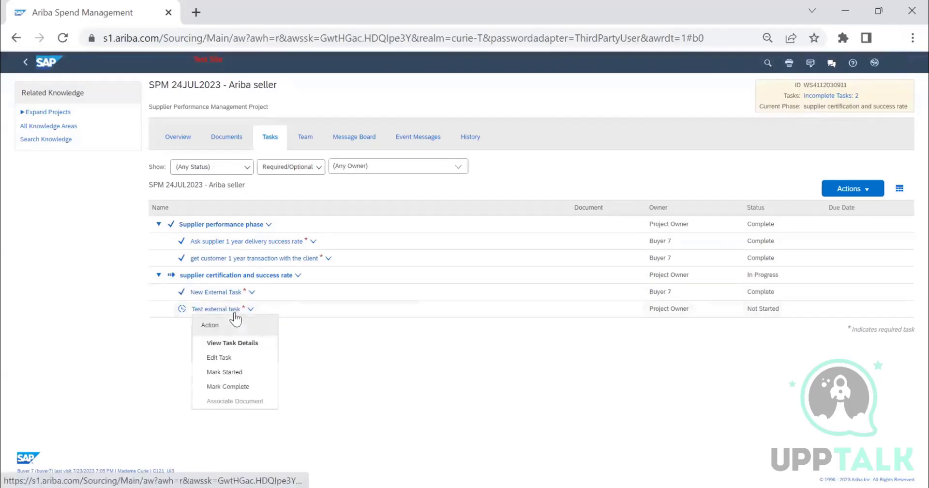
pyautogui.click(240, 386)
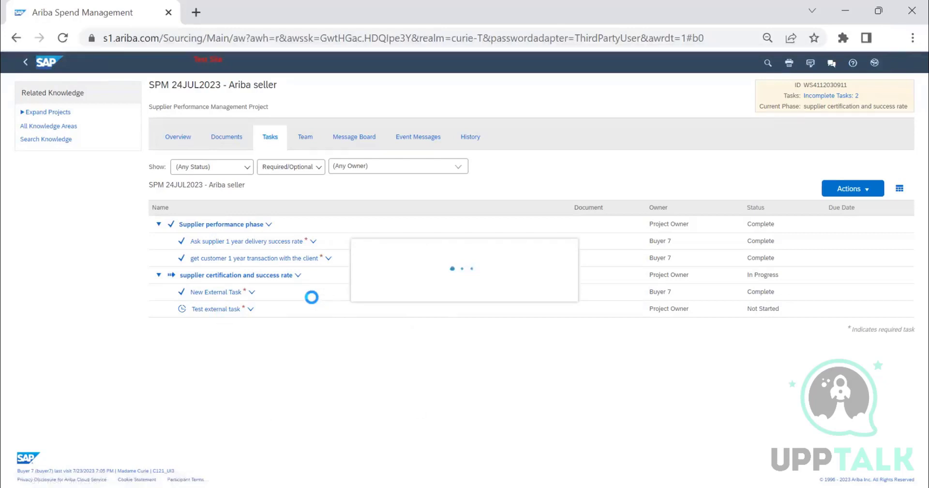
# Open the project's score card document, look over its content and exit it, discarding the draft version.
pyautogui.click(224, 140)
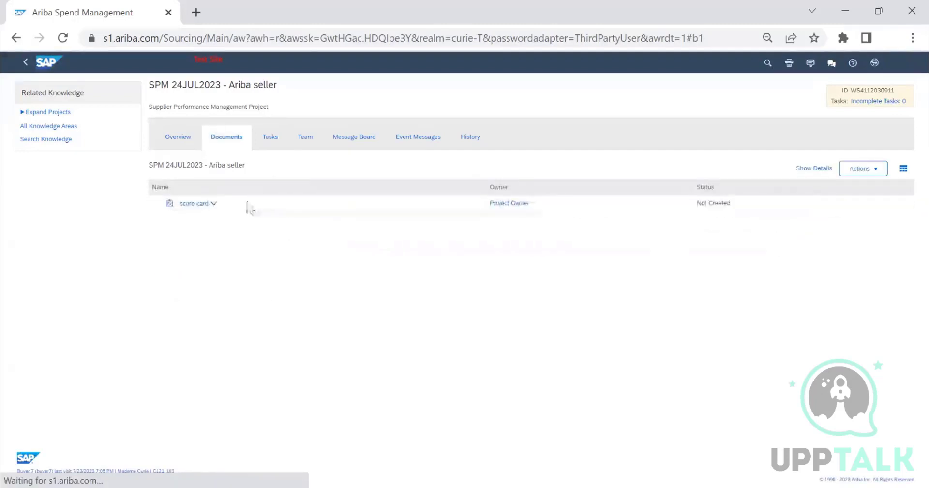
pyautogui.click(209, 204)
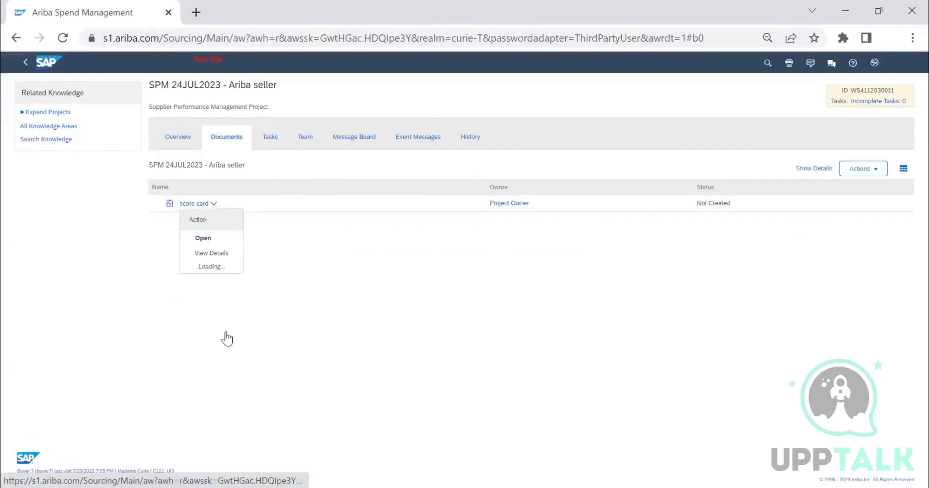
pyautogui.click(206, 237)
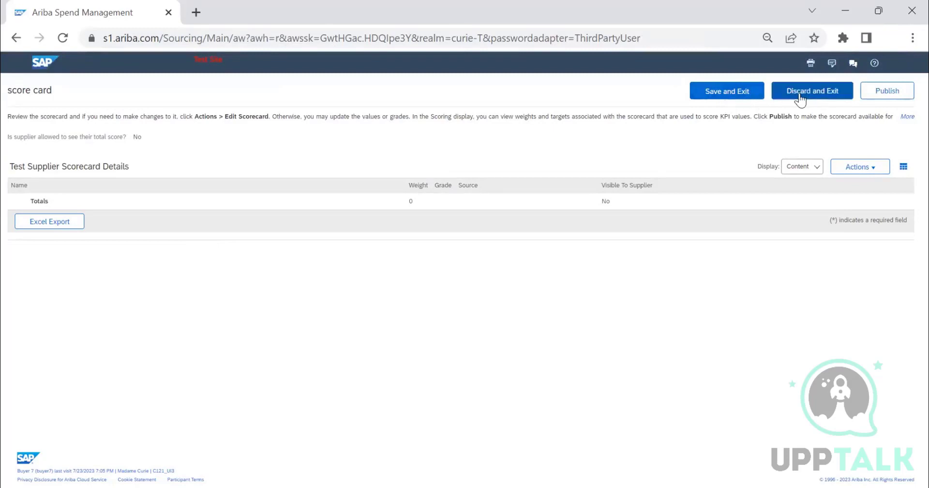
pyautogui.click(799, 101)
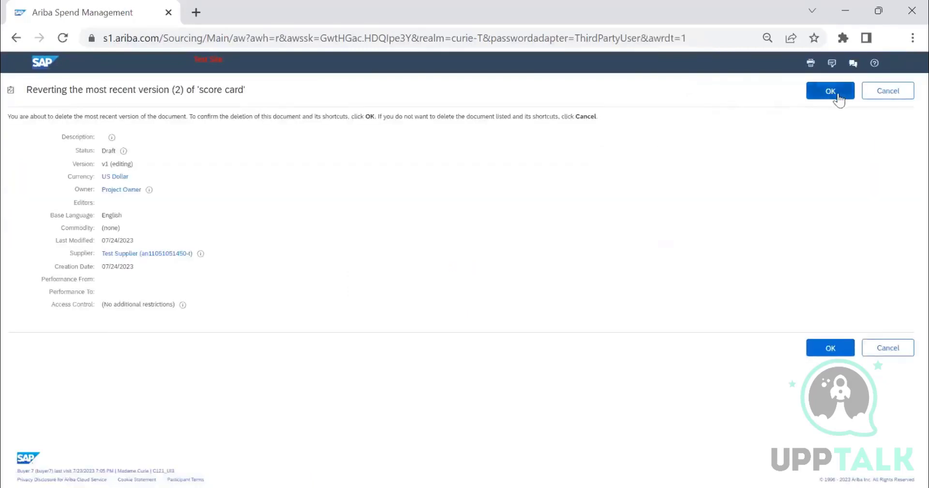
pyautogui.click(831, 91)
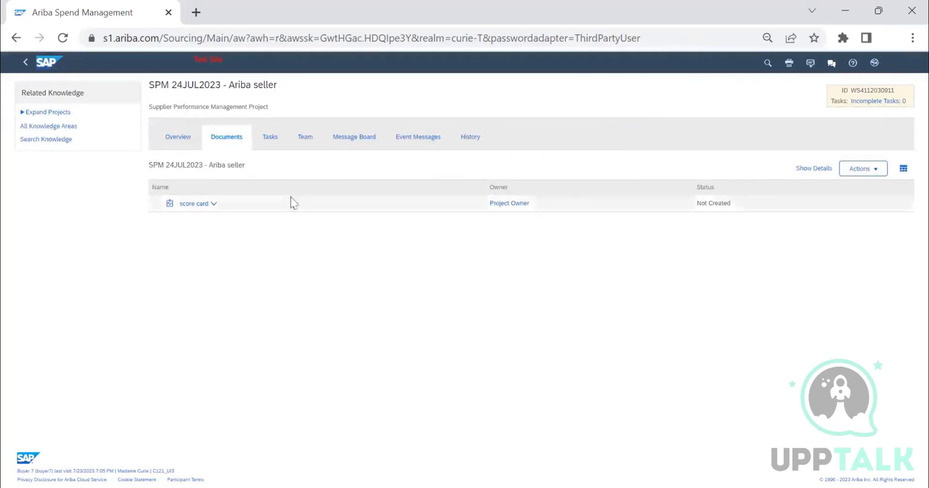
# Review the actions available for the two phases in the project's task list.
pyautogui.click(279, 144)
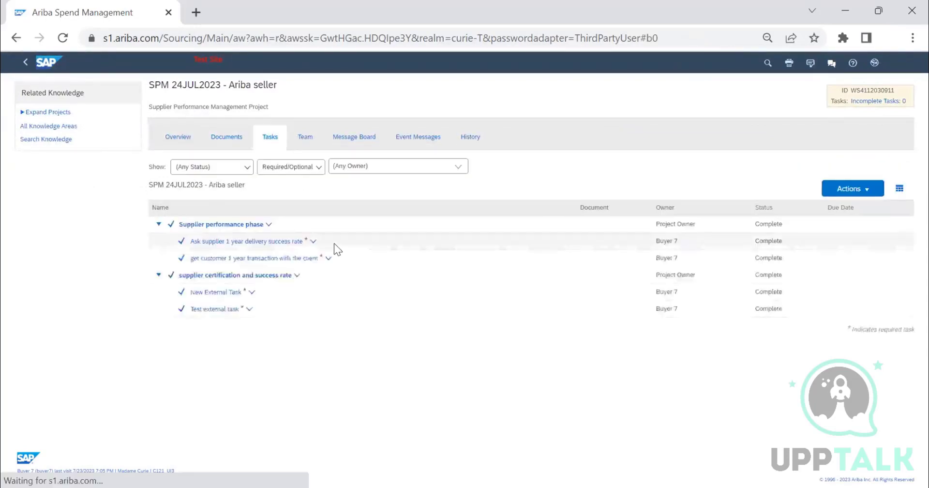
pyautogui.click(279, 276)
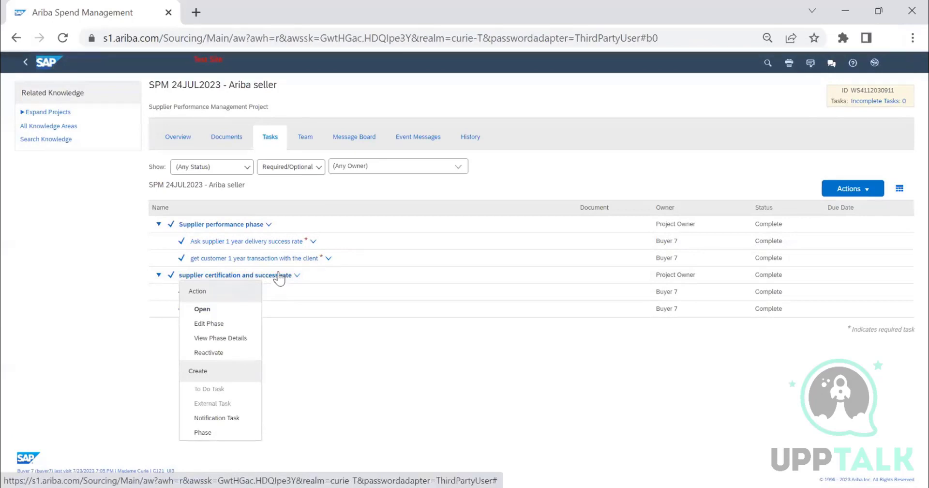
pyautogui.click(263, 225)
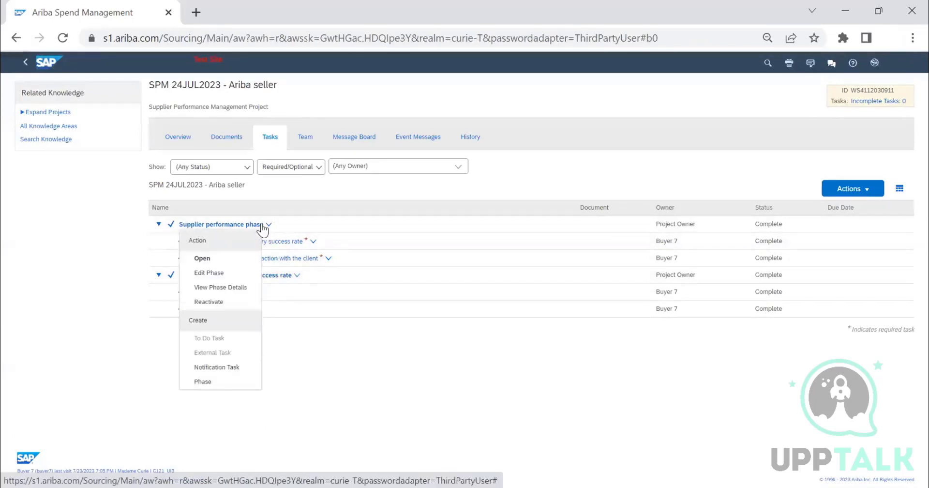
pyautogui.click(647, 163)
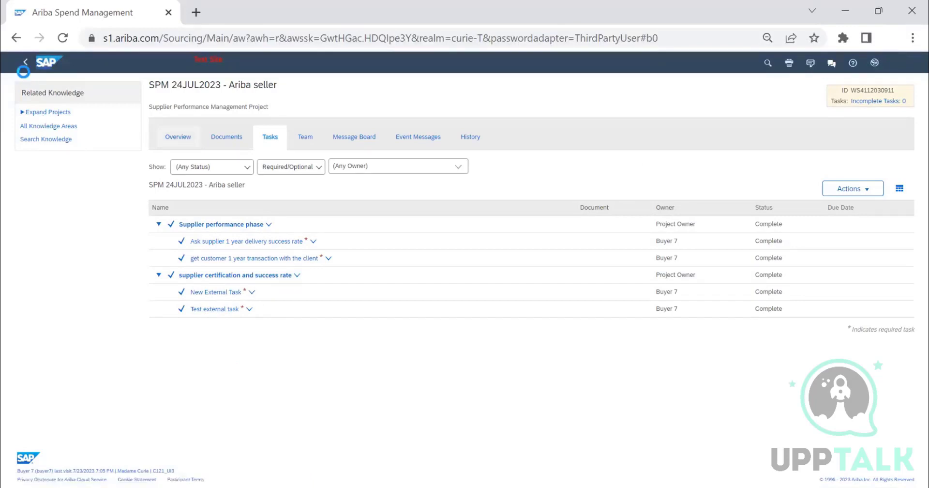
# Leave the project SPM 24JUL2023 - Ariba seller and return to the home dashboard.
pyautogui.click(65, 113)
pyautogui.click(38, 66)
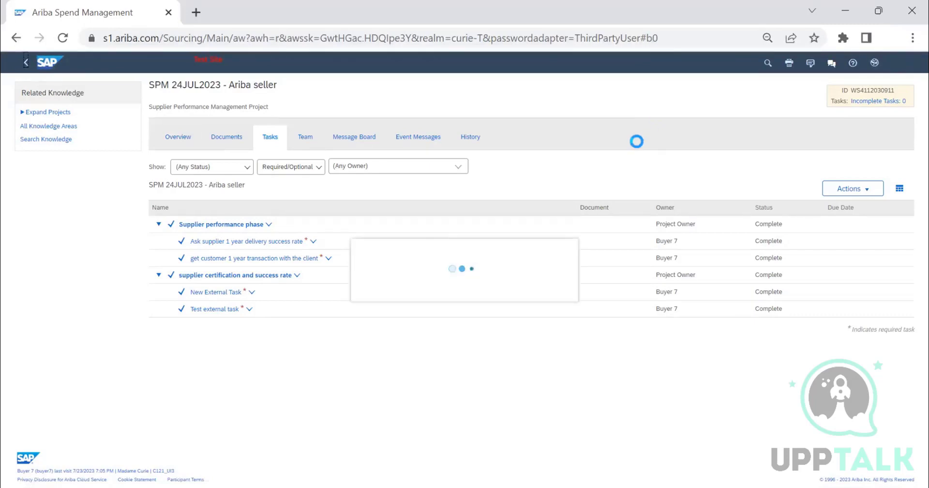
pyautogui.click(26, 67)
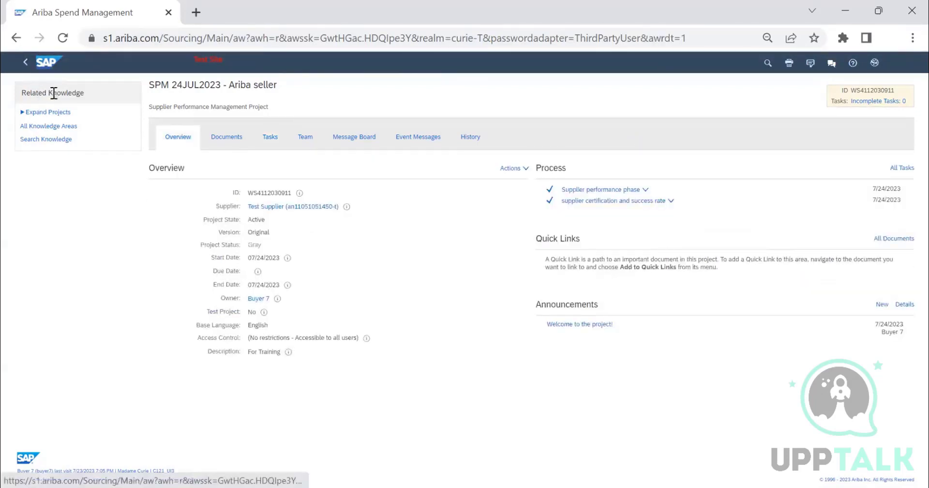
pyautogui.click(25, 69)
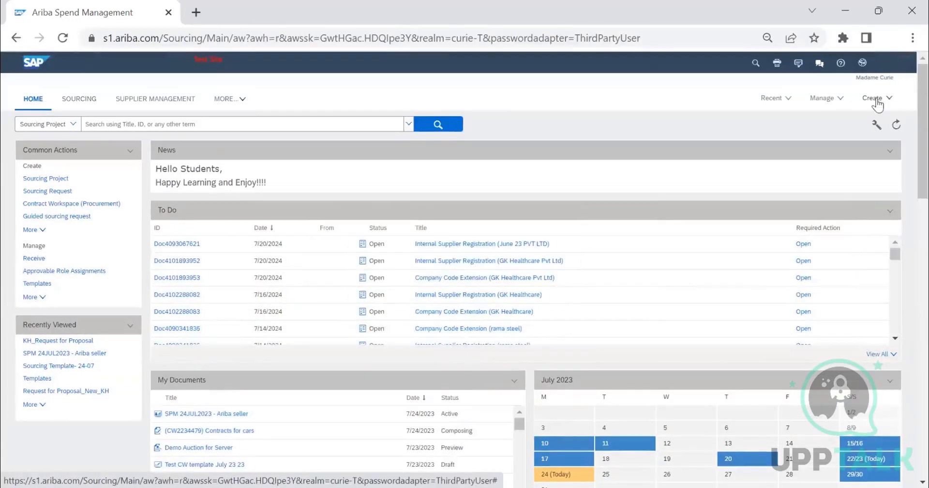
# Start creating another Supplier Performance Management Project and name it "SPM 24JUL2023 - Ariba seller -1".
pyautogui.click(877, 99)
pyautogui.click(850, 212)
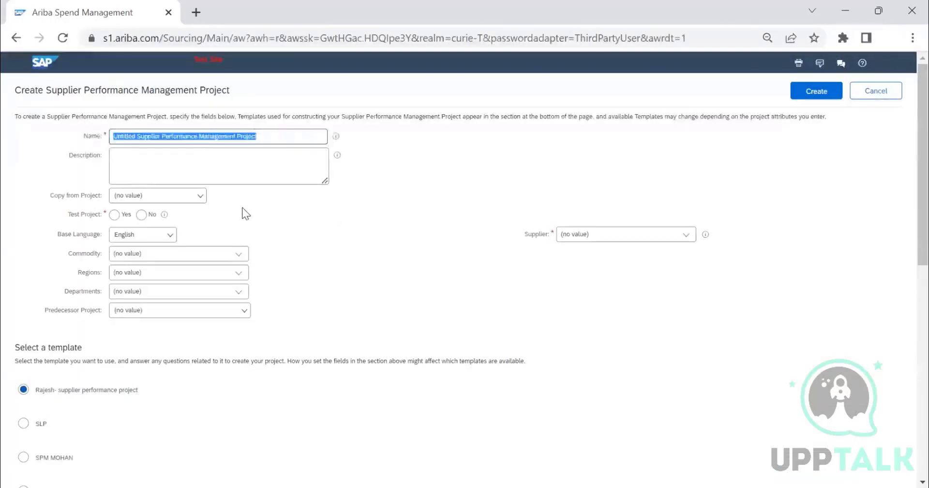
pyautogui.press('BackSpace')
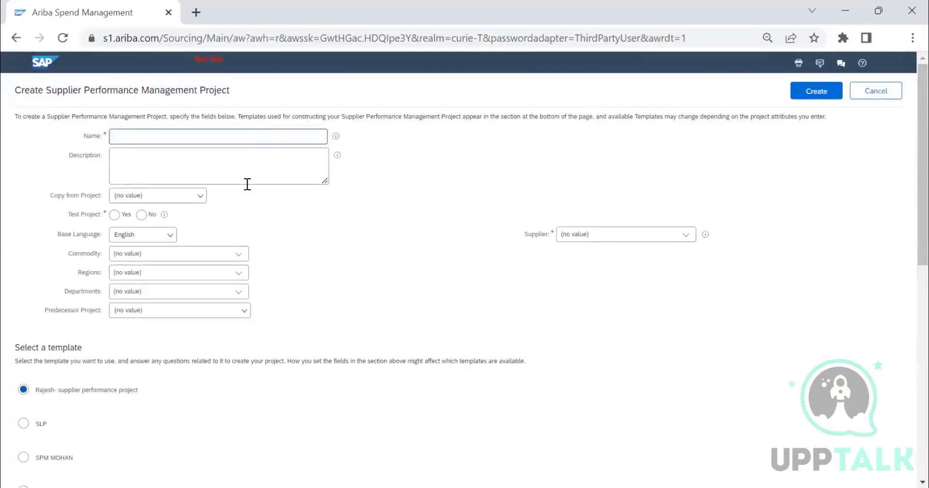
pyautogui.write('SPM 24JUL2023 - Ariba seller')
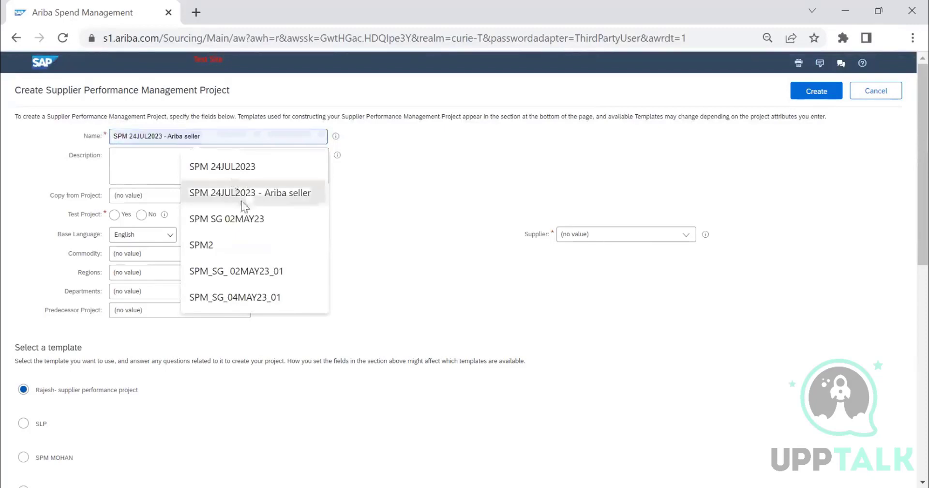
pyautogui.click(237, 193)
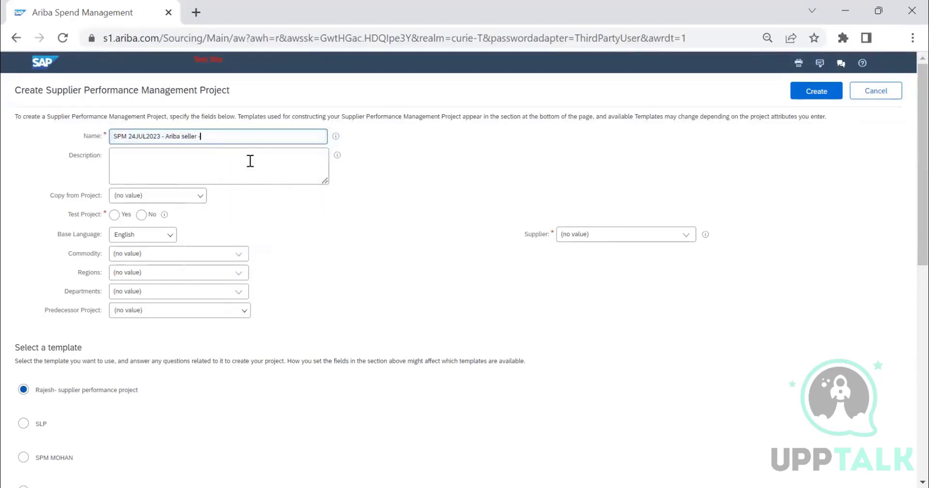
# Set Test Project to No and choose SPM 24JUL2023 - Ariba seller as the project to copy from.
pyautogui.click(142, 214)
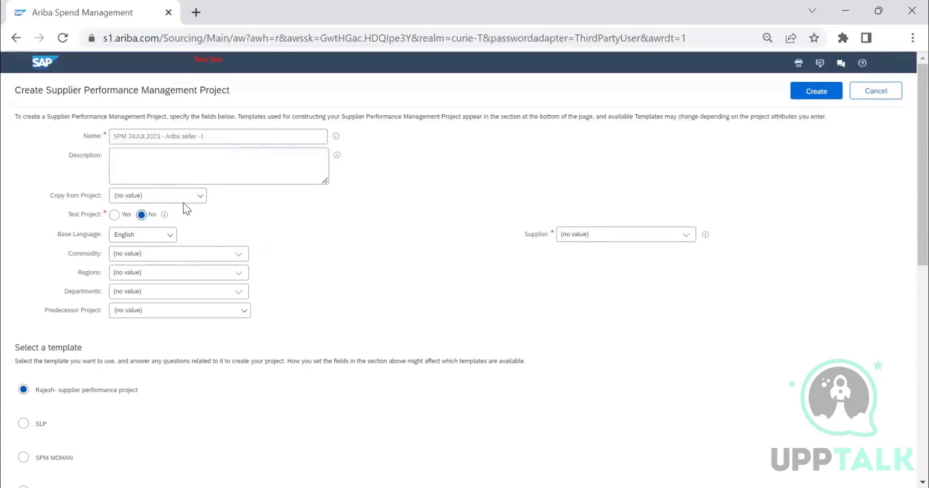
pyautogui.click(200, 201)
pyautogui.click(192, 228)
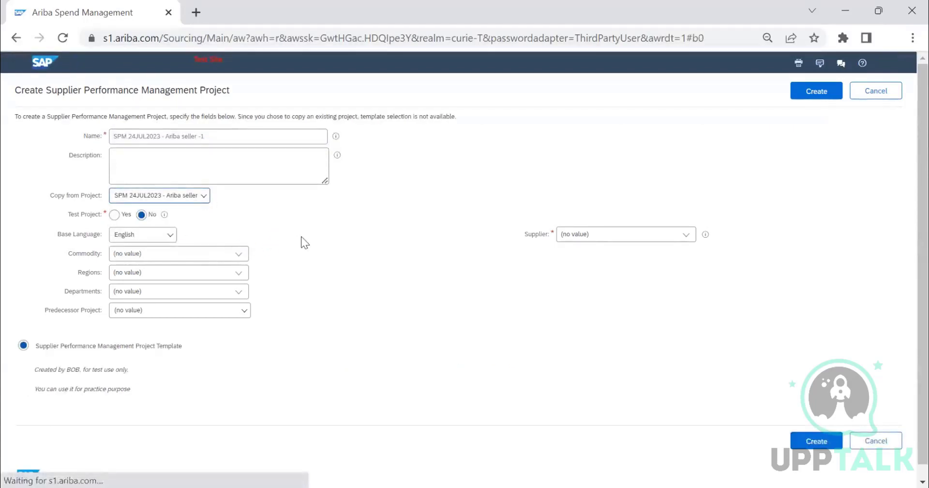
# Clear the project to copy from and select the Supplier Performance Management Survey and Scorecard Templates template instead.
pyautogui.scroll(-1, 155, 436)
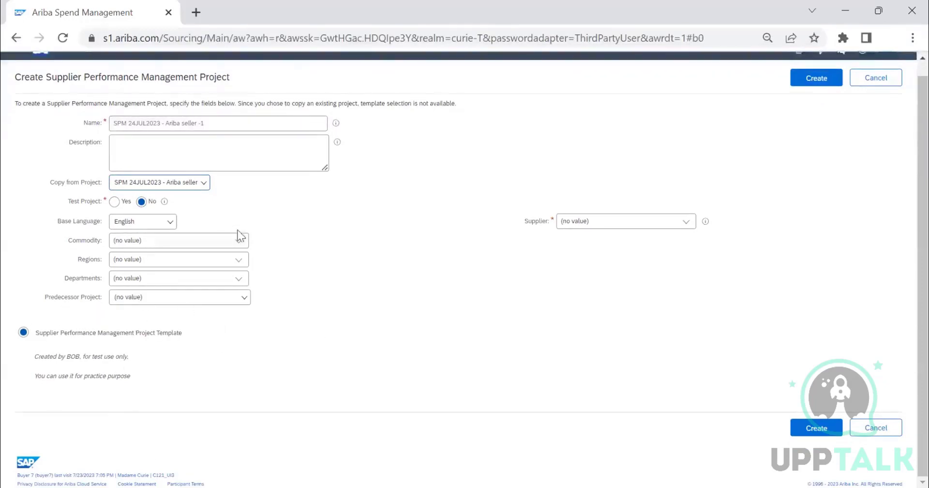
pyautogui.click(203, 188)
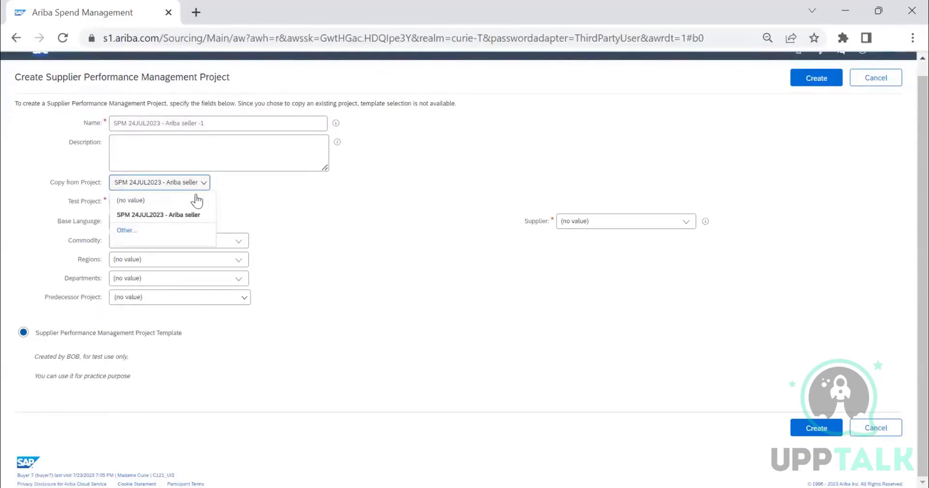
pyautogui.click(176, 199)
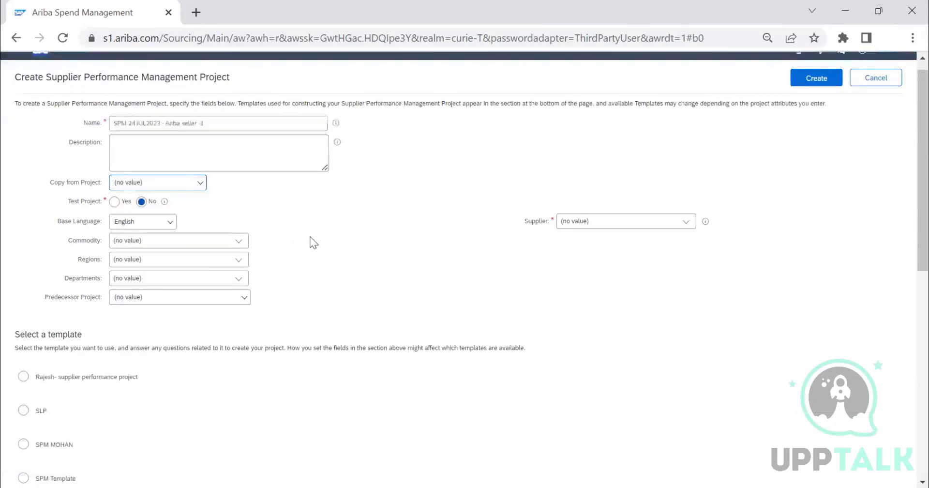
pyautogui.scroll(-2, 298, 245)
pyautogui.scroll(-3, 295, 244)
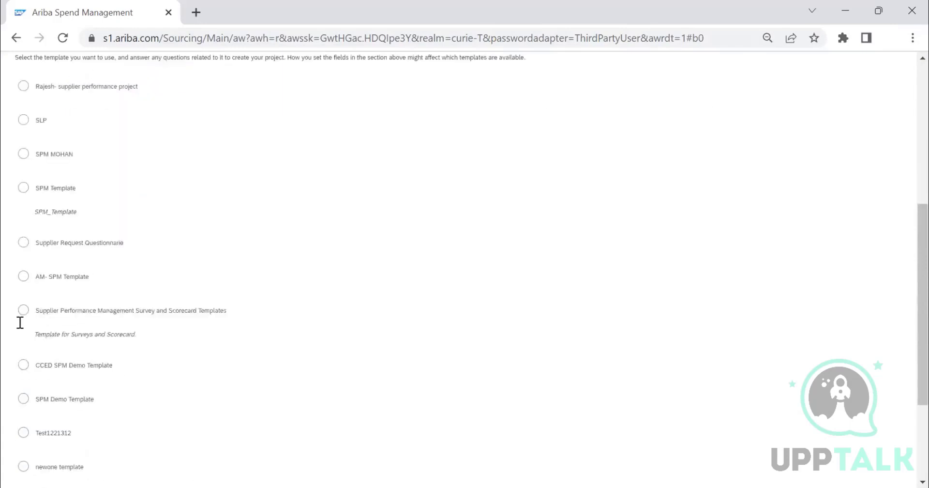
pyautogui.click(23, 312)
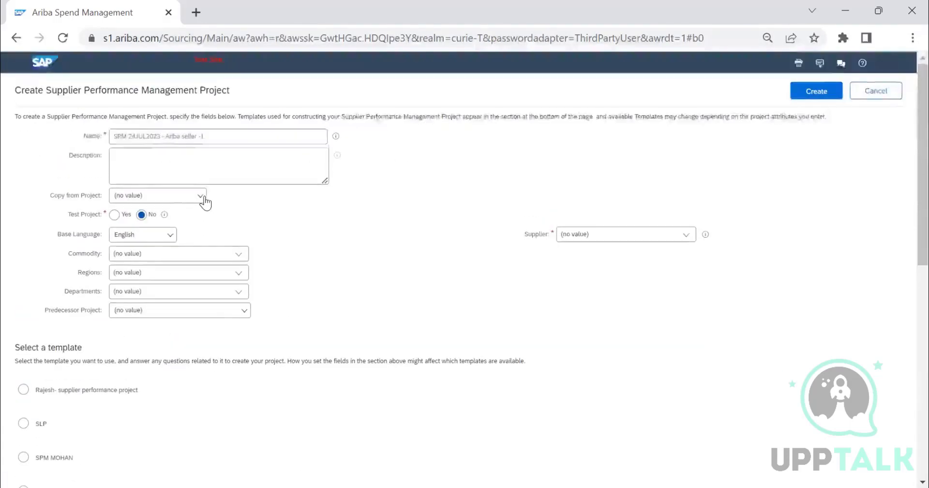
# Assign Test Supplier as the supplier and create the project SPM 24JUL2023 - Ariba seller -1.
pyautogui.click(689, 234)
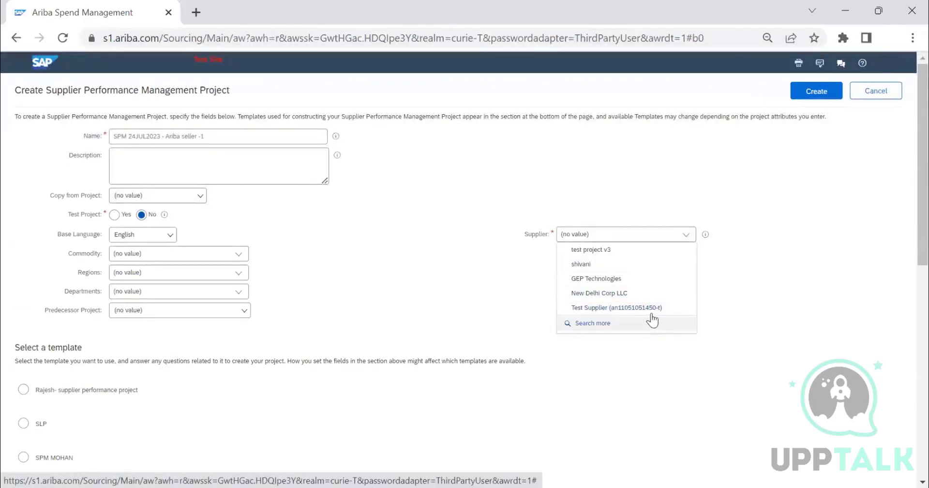
pyautogui.click(651, 308)
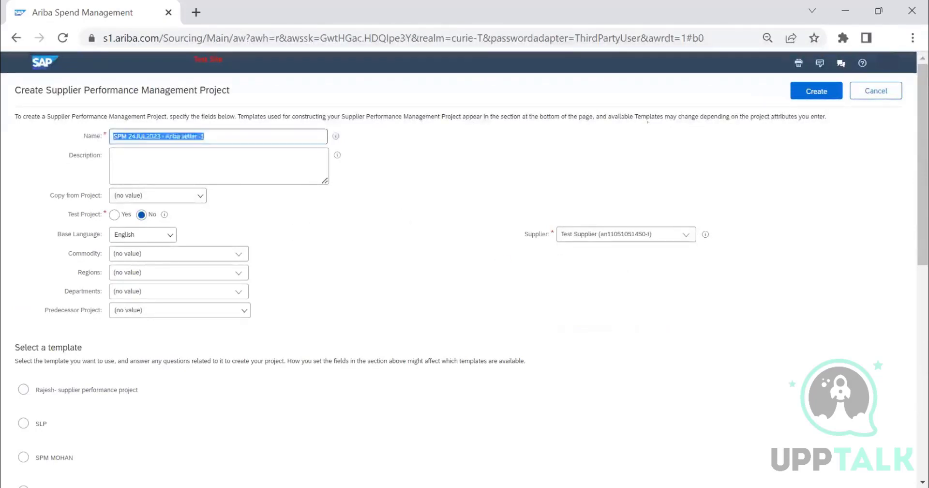
pyautogui.click(814, 96)
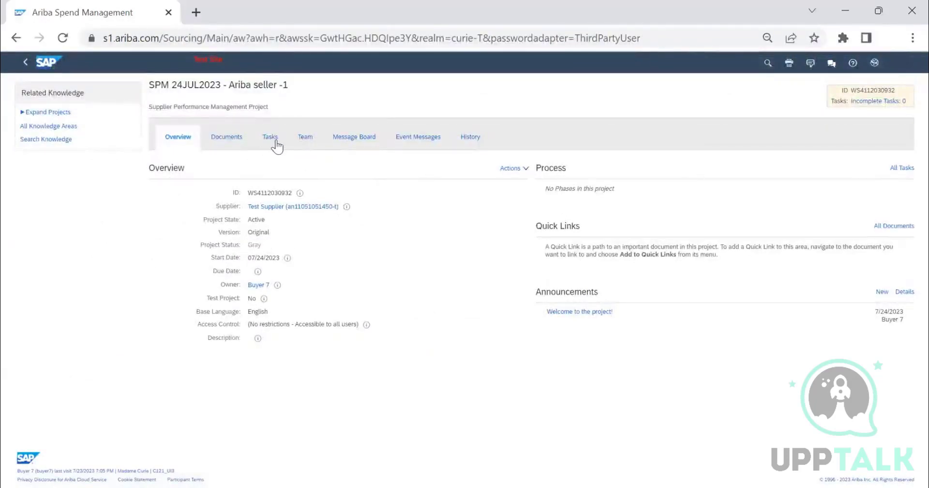
# Review the new project's Docs folder contents, its task list and its team members.
pyautogui.click(221, 139)
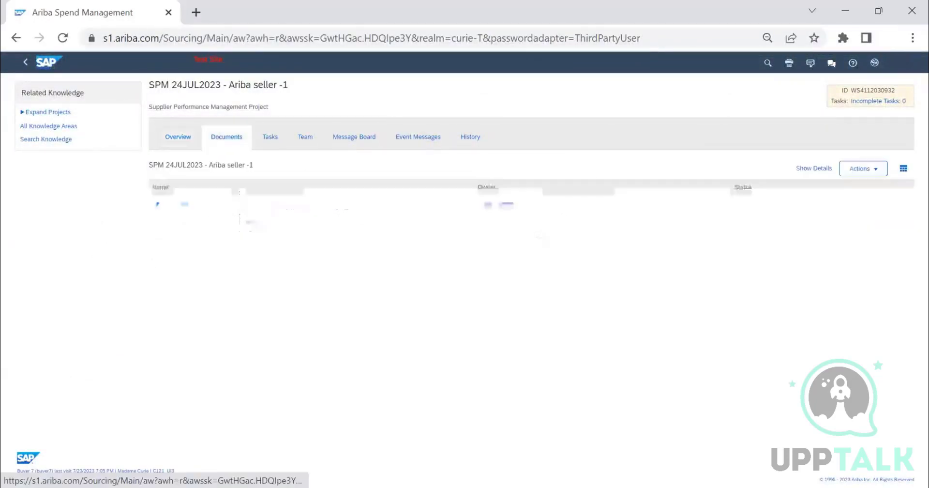
pyautogui.click(157, 203)
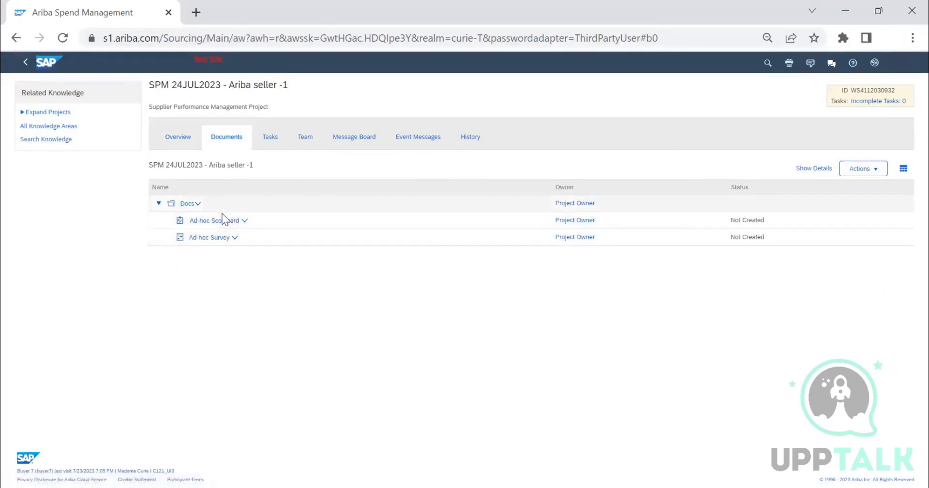
pyautogui.click(270, 138)
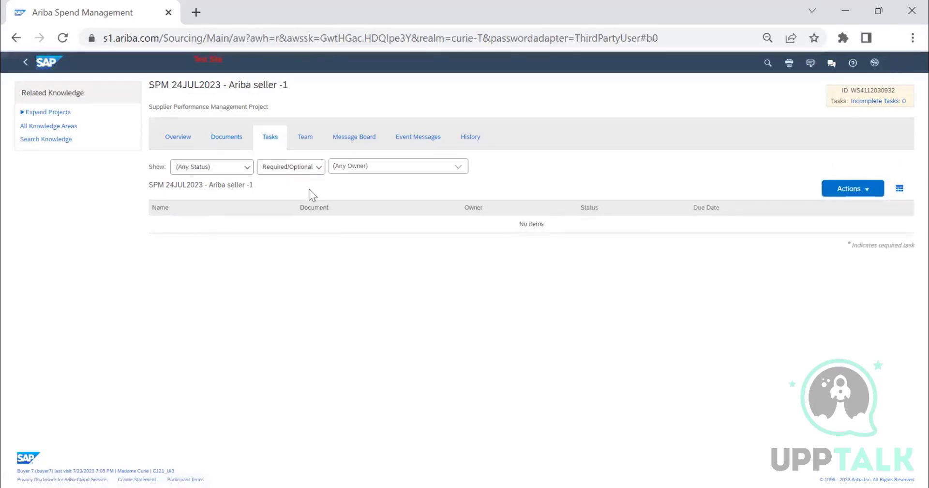
pyautogui.click(304, 139)
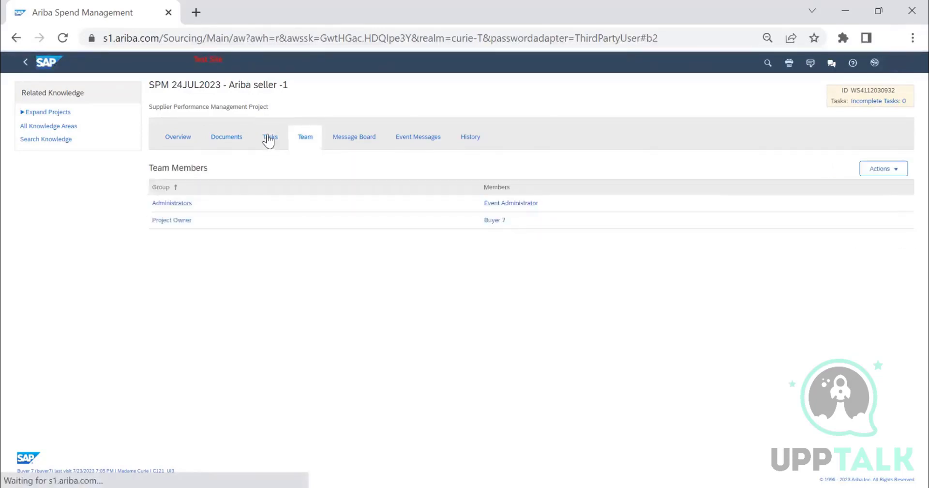
pyautogui.click(271, 138)
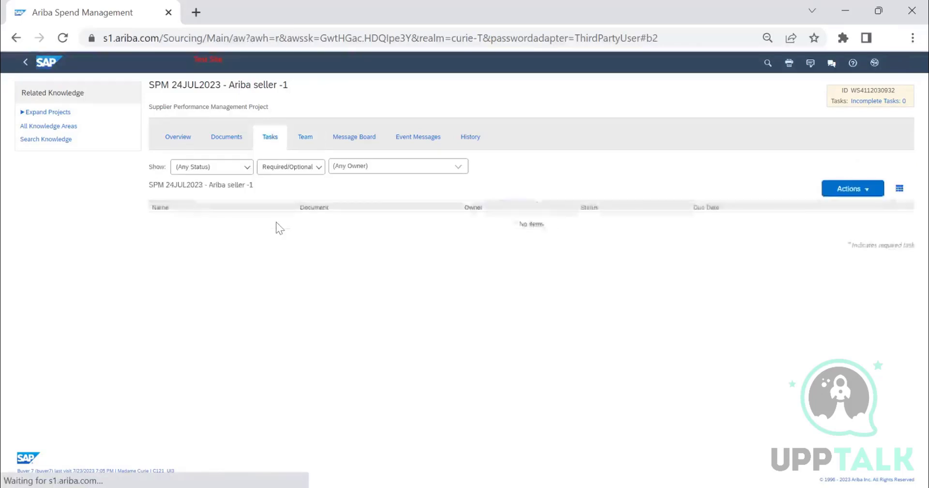
# Return to the home dashboard and open the project search for the Supplier Performance Management Project type.
pyautogui.click(25, 64)
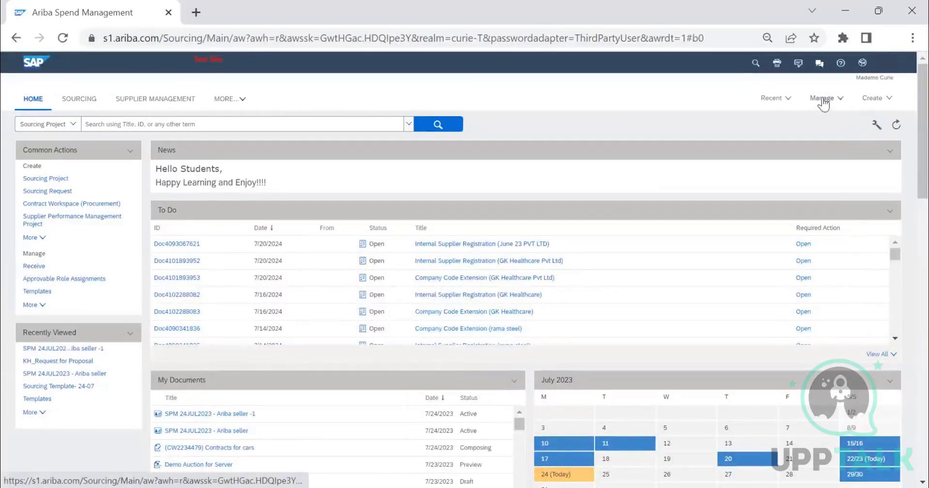
pyautogui.click(822, 99)
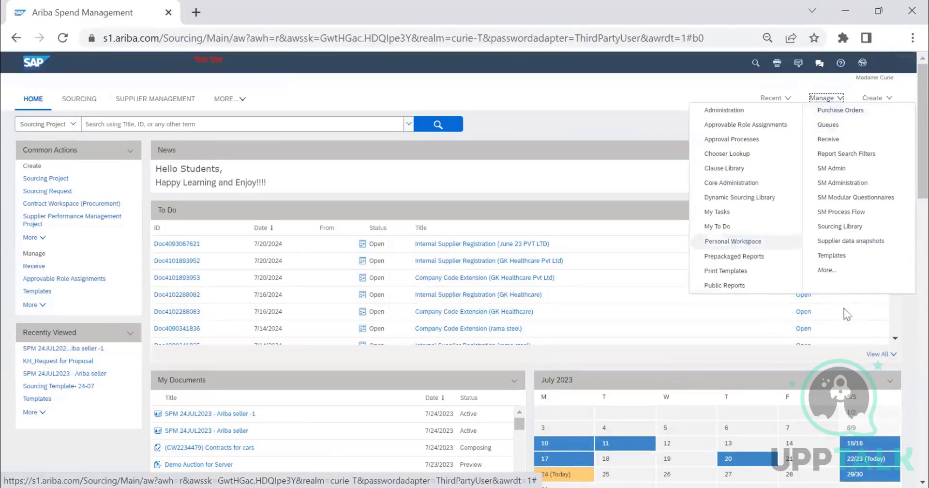
pyautogui.click(876, 92)
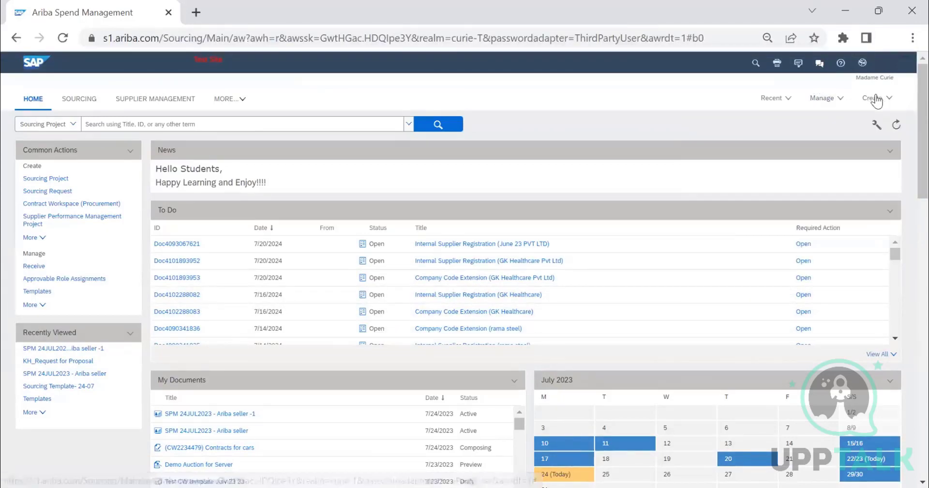
pyautogui.click(63, 129)
pyautogui.click(242, 169)
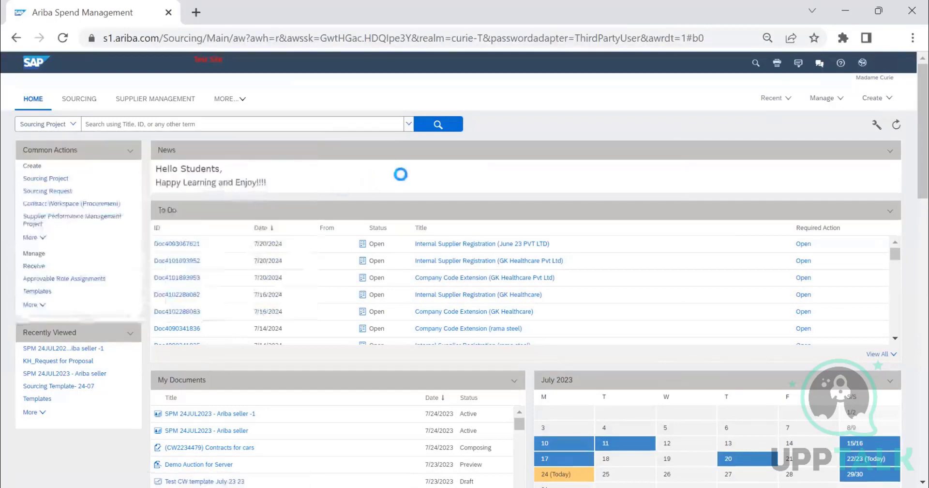
pyautogui.click(437, 124)
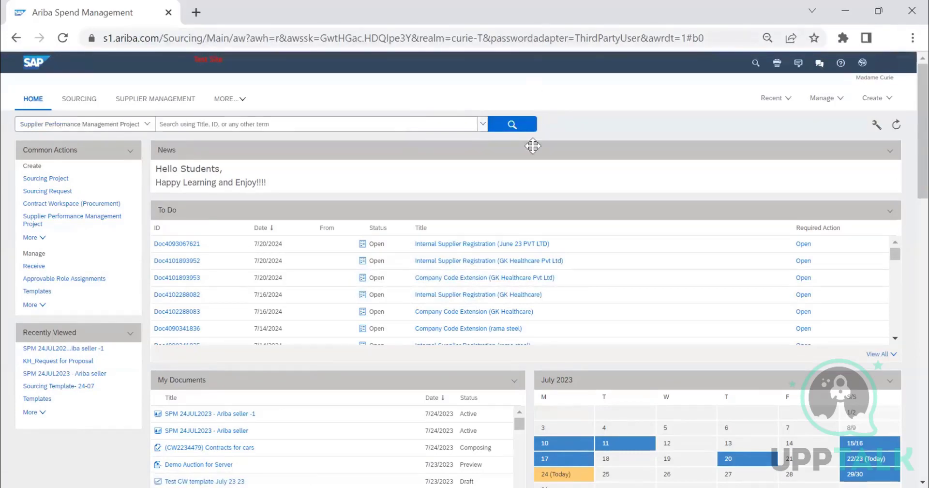
pyautogui.click(516, 126)
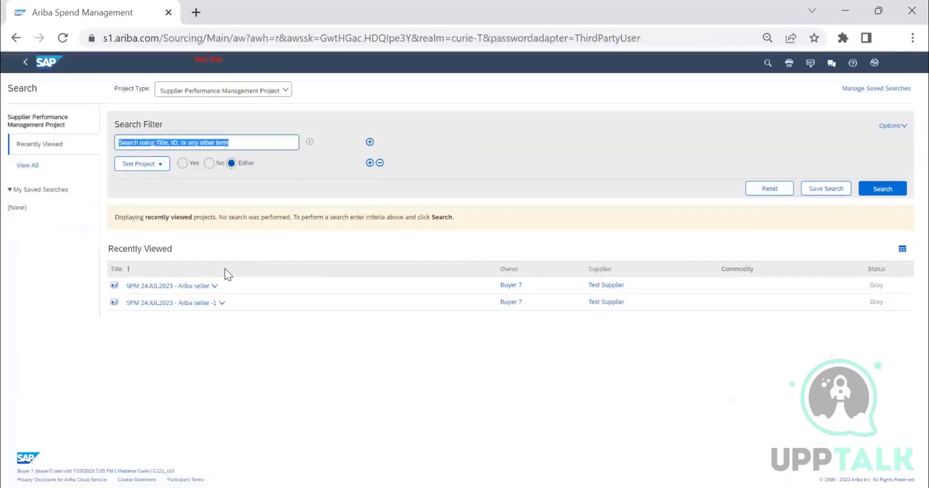
# Search for Supplier Performance Management Projects with a creation date of This Year.
pyautogui.click(162, 164)
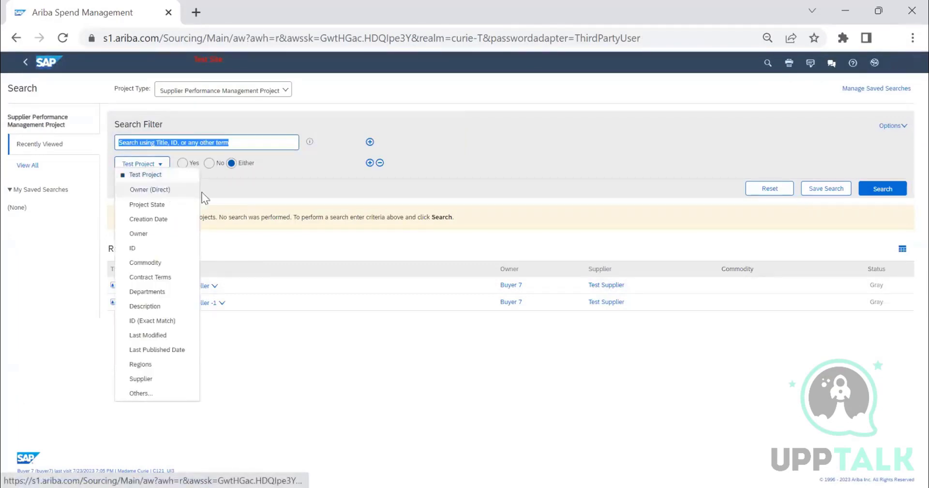
pyautogui.click(154, 218)
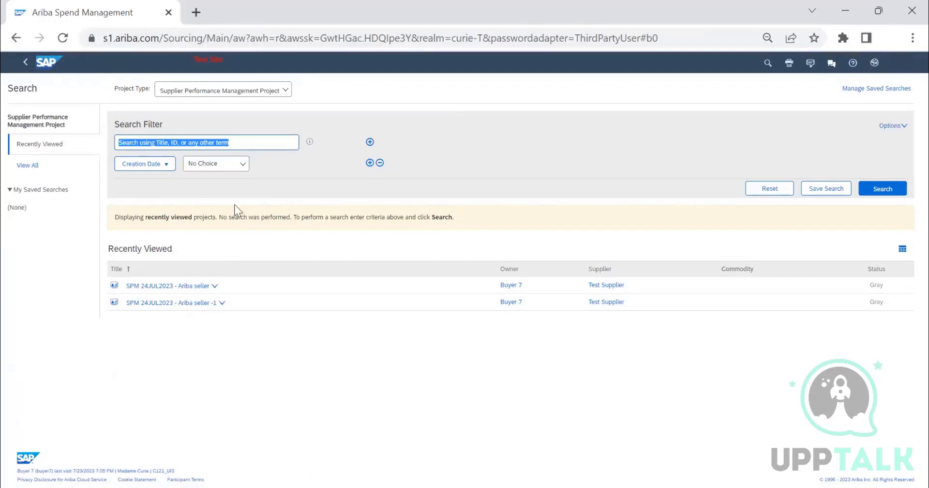
pyautogui.click(229, 167)
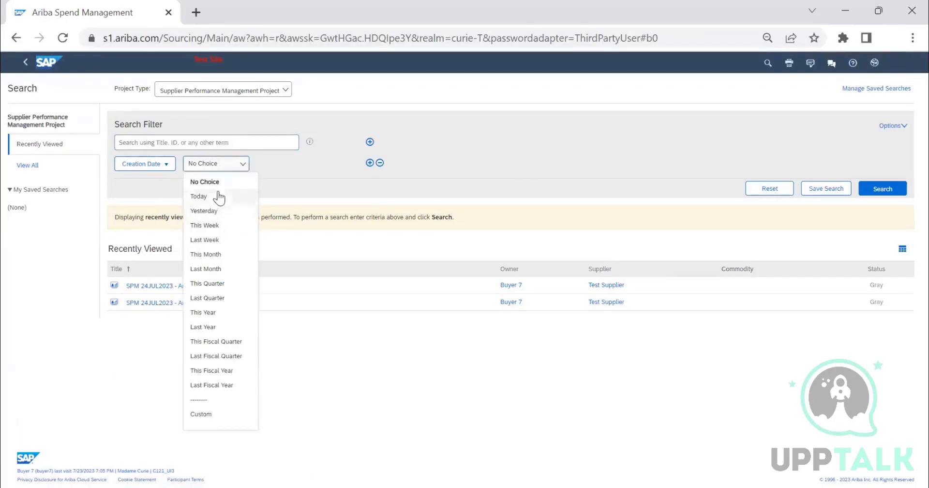
pyautogui.click(213, 312)
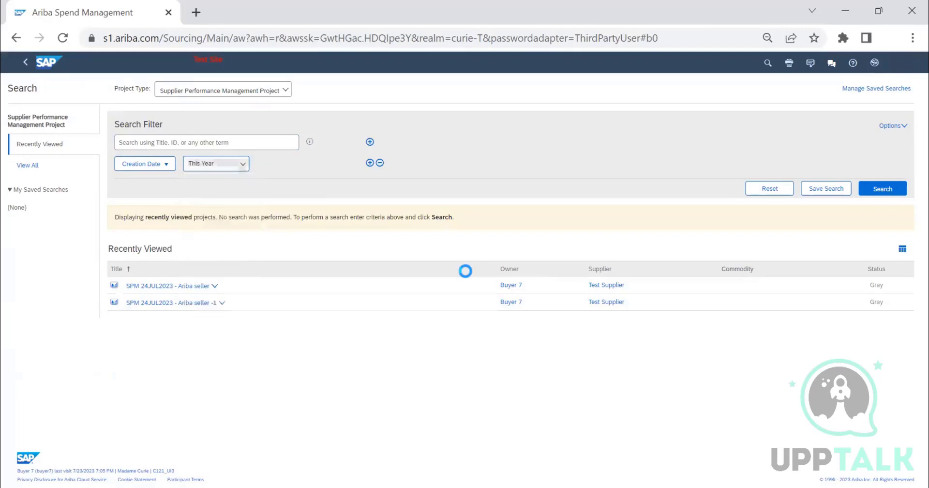
pyautogui.click(894, 189)
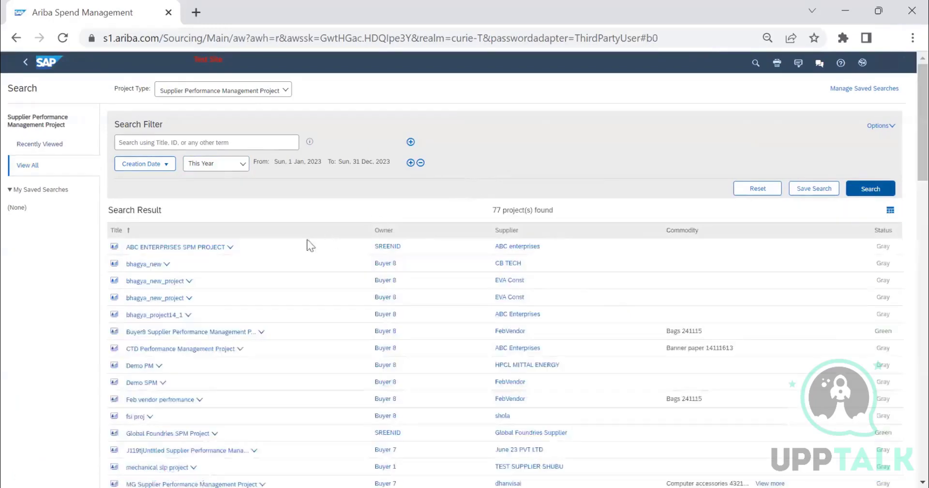
# Open the project SPM_SG_ 02MAY23_01 from the search results and view its tasks.
pyautogui.scroll(-3, 507, 182)
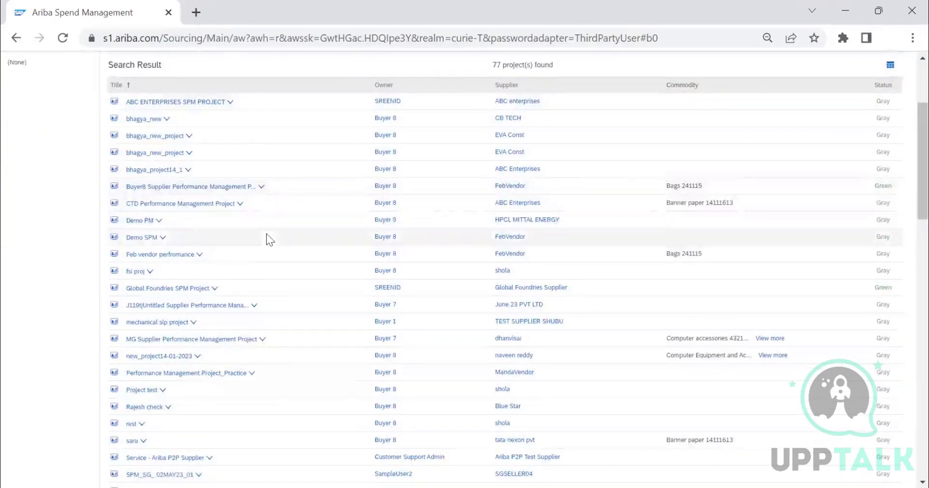
pyautogui.scroll(-3, 267, 238)
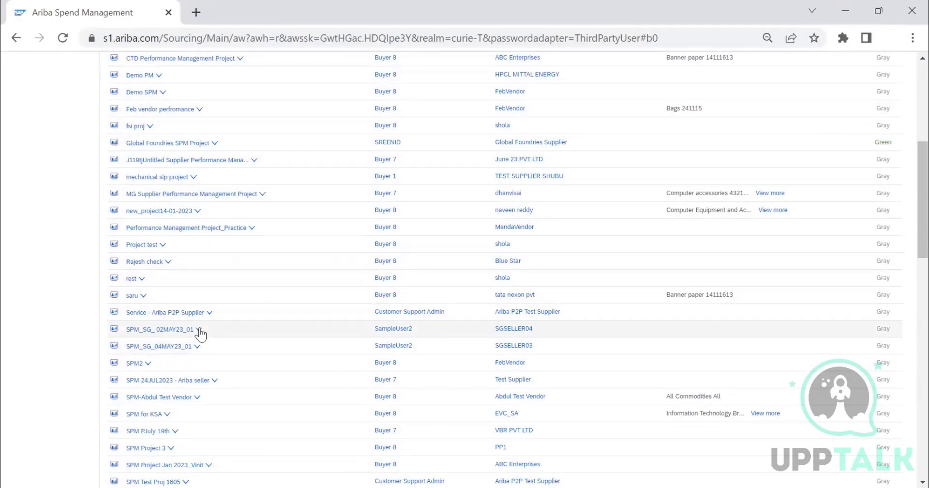
pyautogui.click(199, 332)
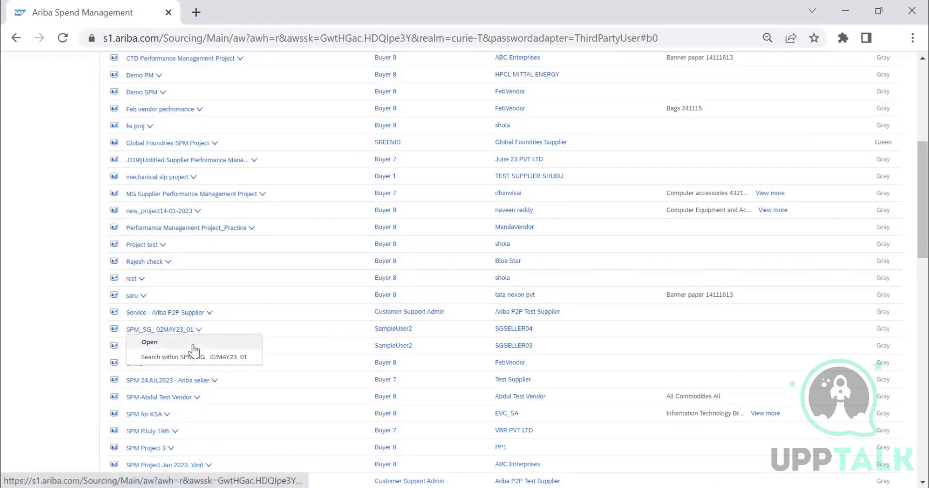
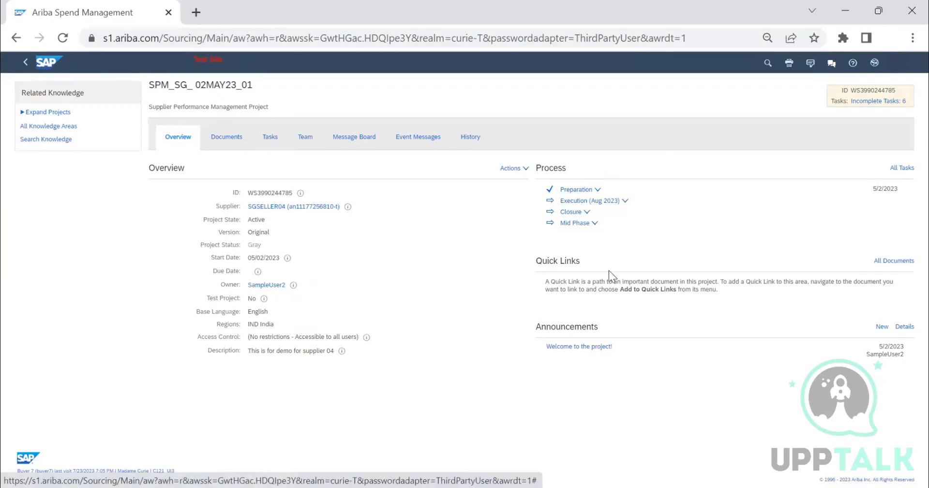
pyautogui.click(280, 144)
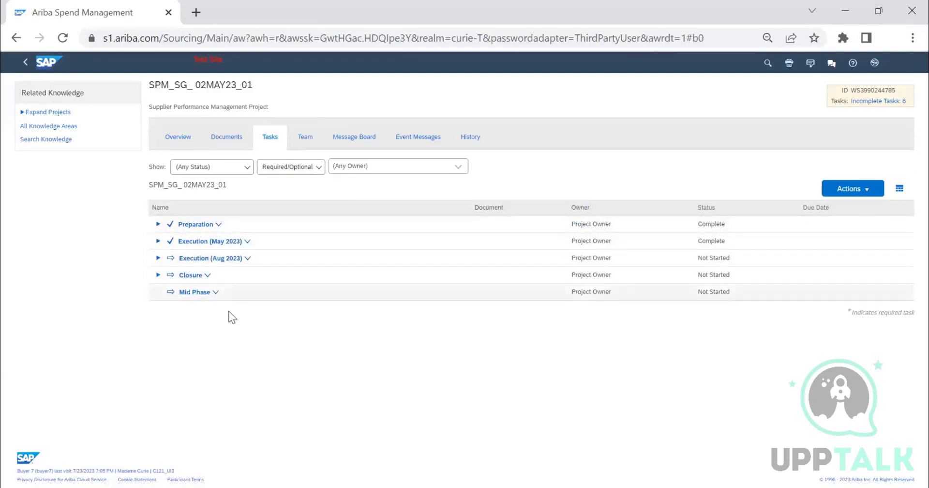
# Check which template SPM_SG_ 02MAY23_01 is based on in its template questions, and leave the overview editing without saving.
pyautogui.click(184, 141)
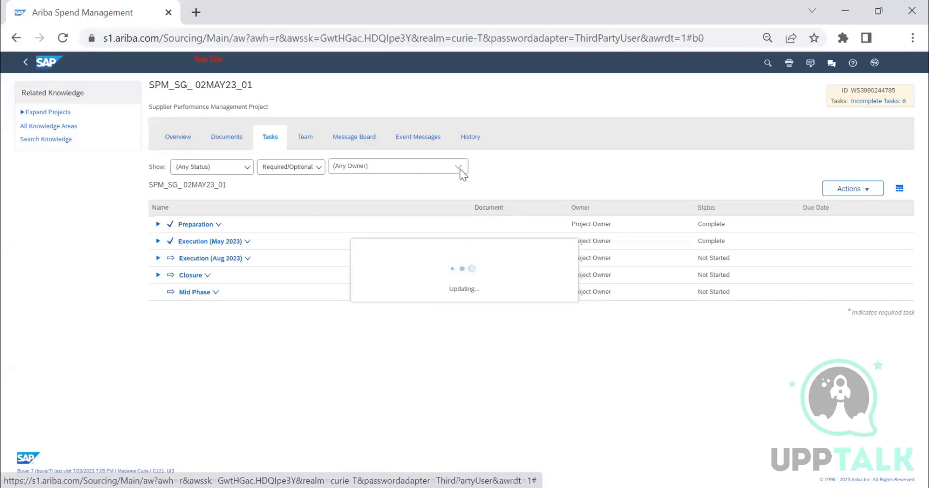
pyautogui.click(512, 168)
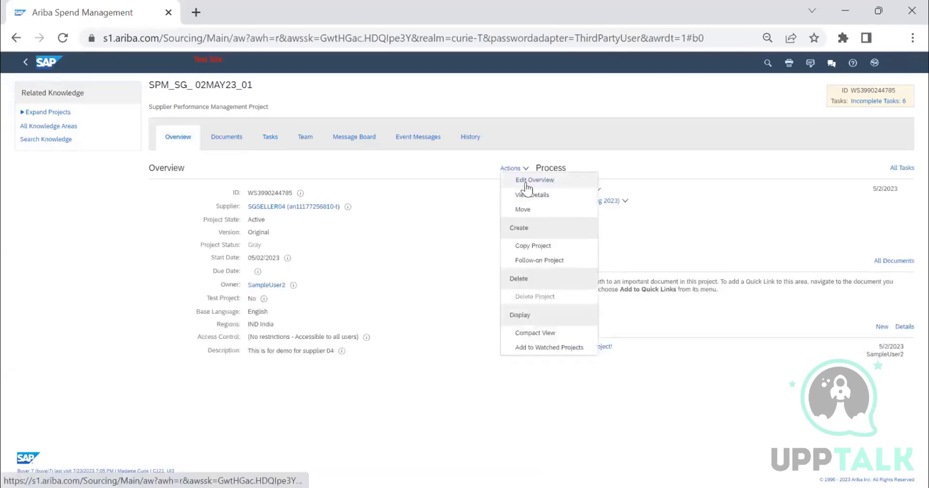
pyautogui.click(527, 187)
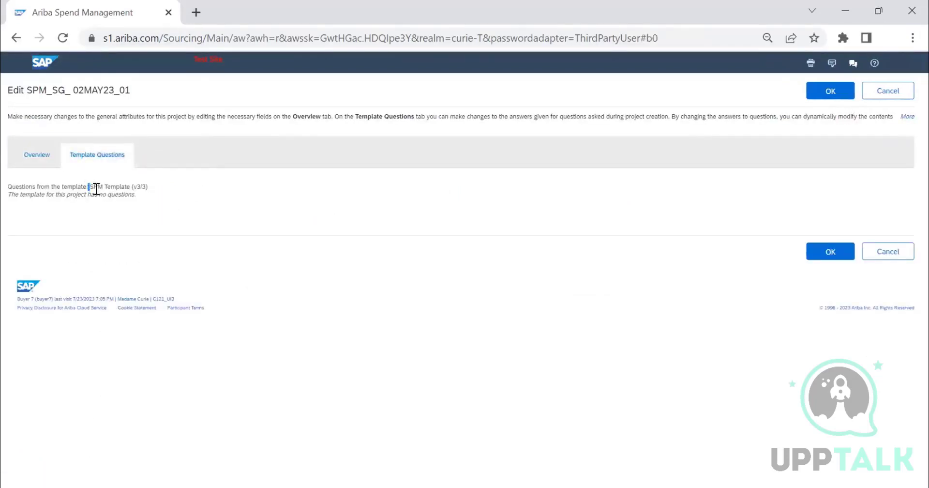
pyautogui.moveTo(96, 189); pyautogui.dragTo(129, 187)
pyautogui.click(888, 91)
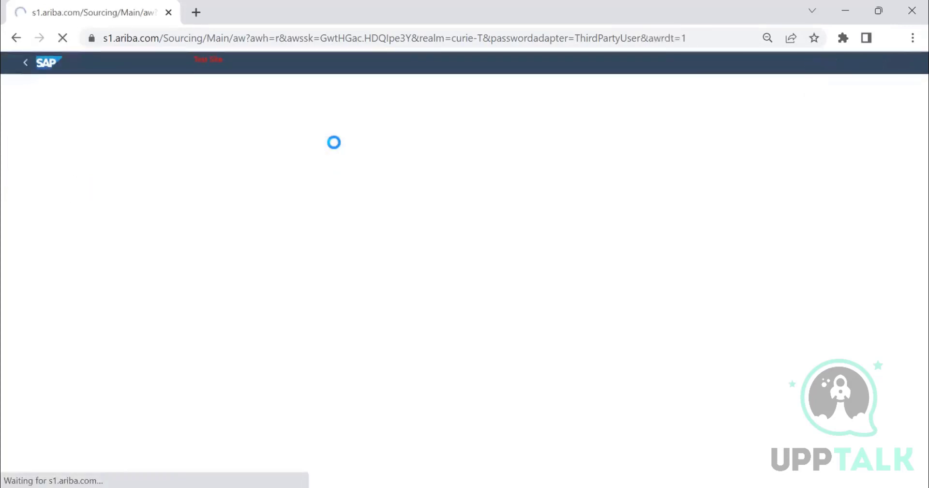
# Start a new Supplier Performance Management Project from the home dashboard and select SPM Template as its template.
pyautogui.click(45, 67)
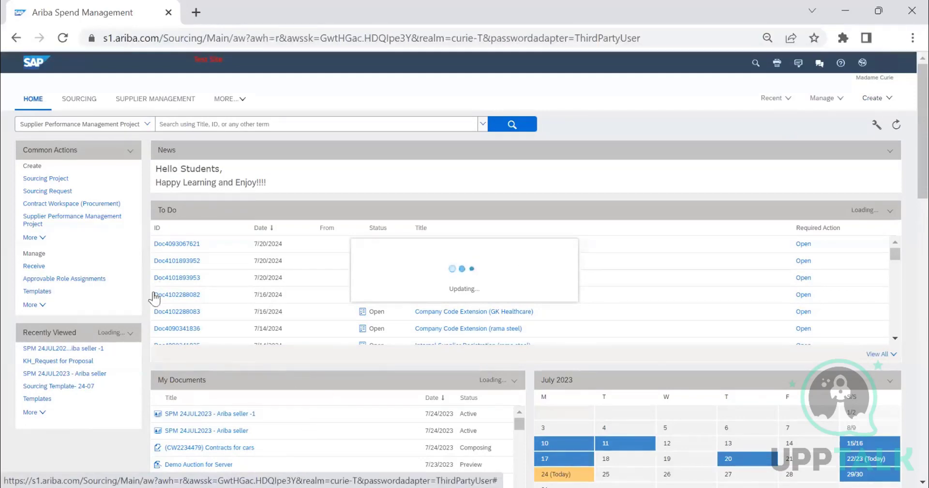
pyautogui.click(870, 99)
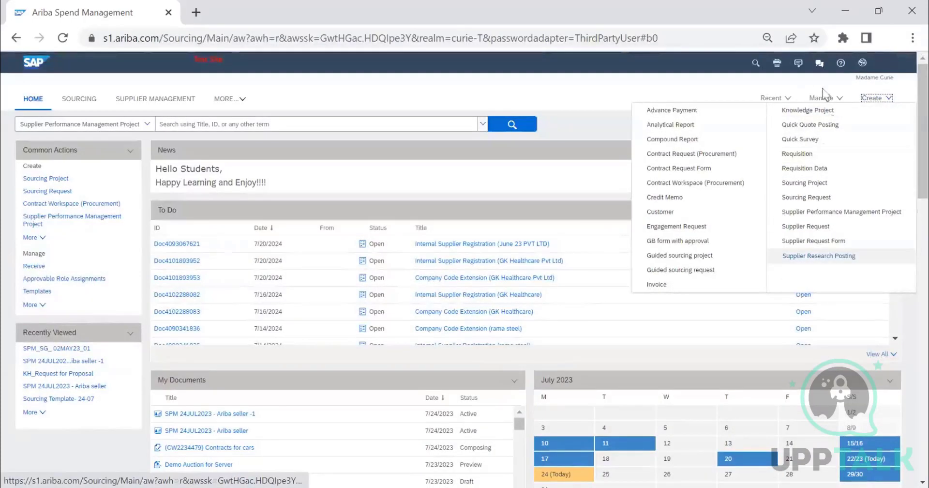
pyautogui.click(841, 212)
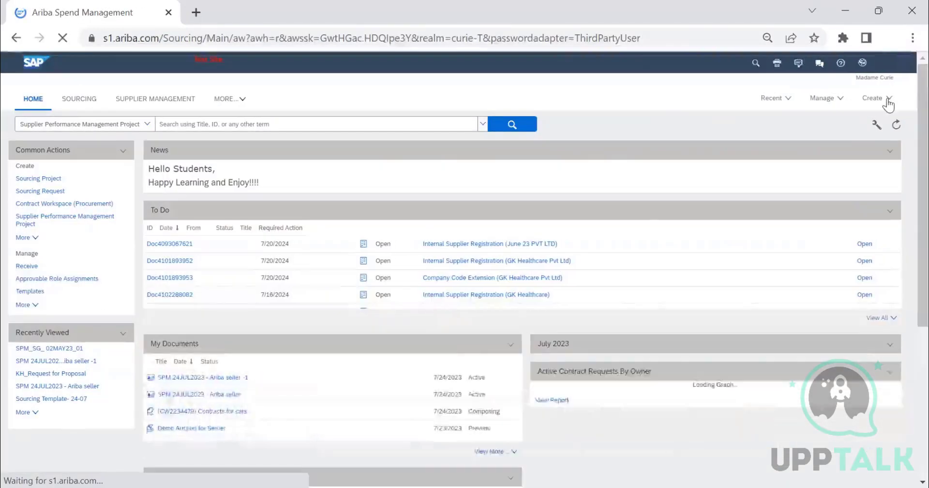
pyautogui.click(888, 100)
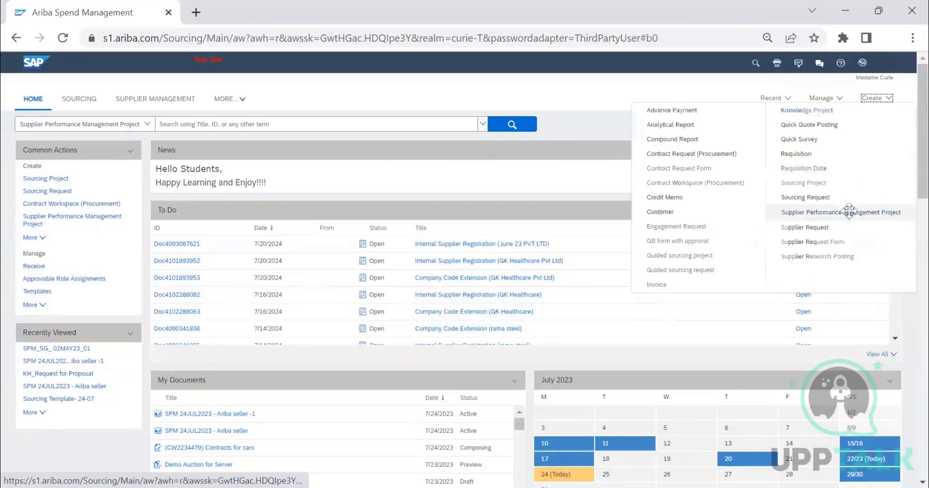
pyautogui.click(850, 211)
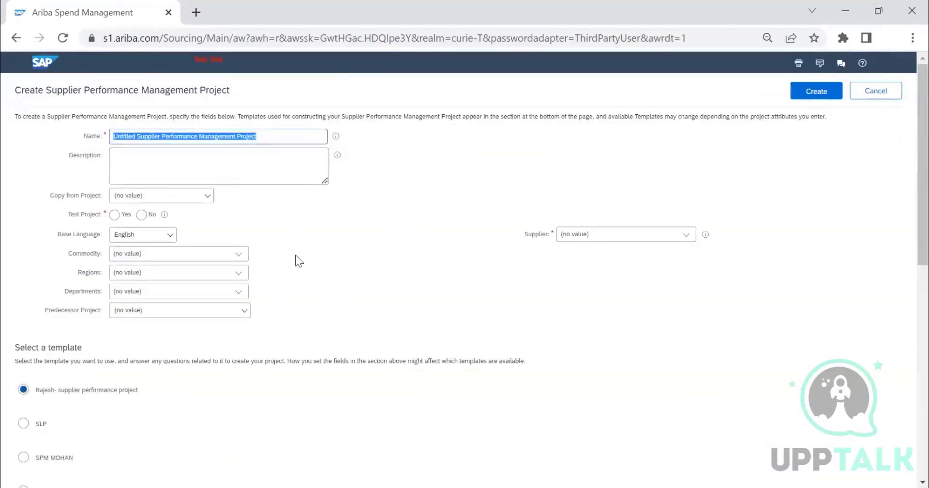
pyautogui.scroll(-7, 302, 269)
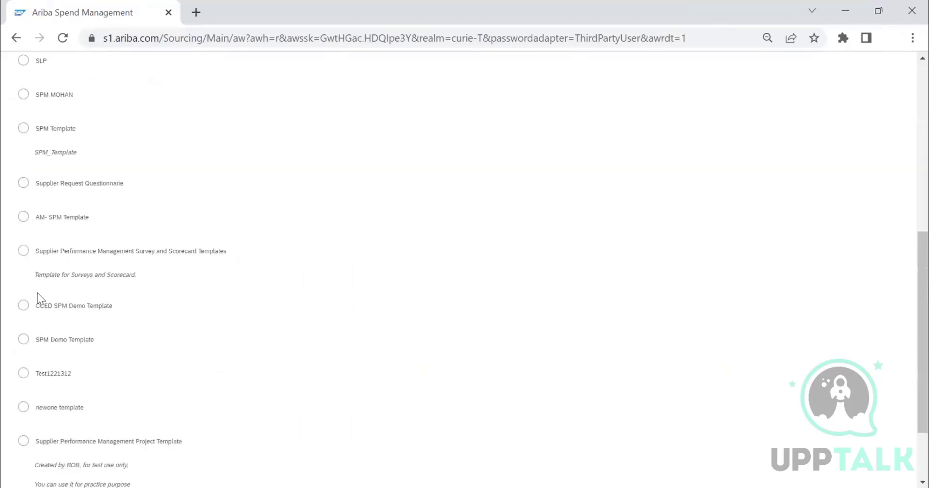
pyautogui.scroll(-2, 36, 292)
pyautogui.scroll(3, 31, 266)
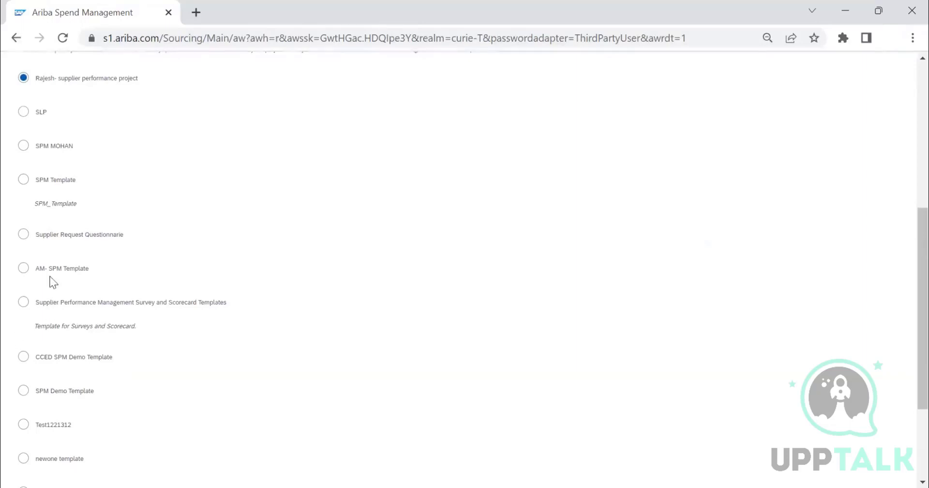
pyautogui.click(23, 180)
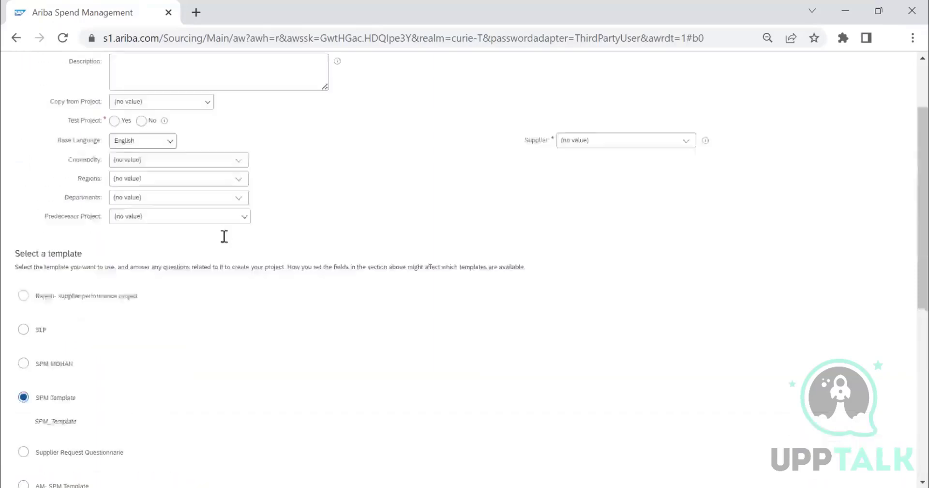
# Name the new project SPM 24JUL2023 - Ariba seller -2.
pyautogui.press('BackSpace')
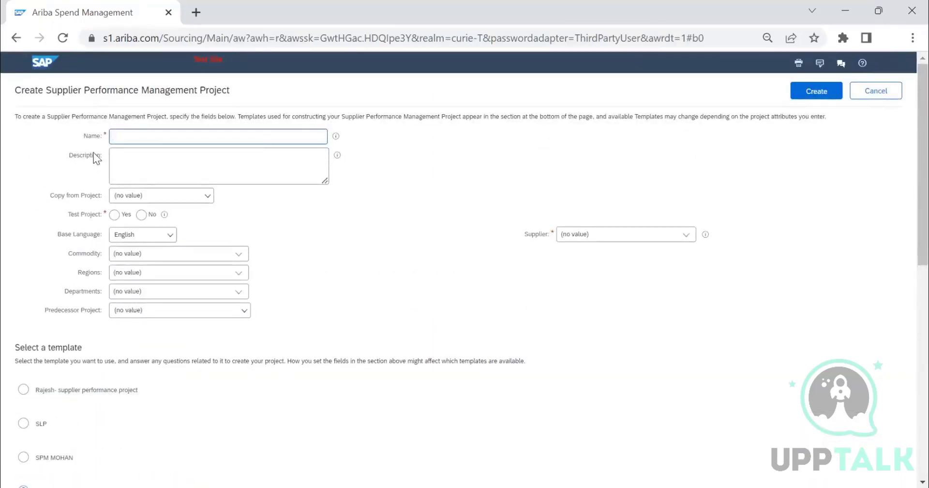
pyautogui.write('SPM 24JUL2023 - Ariba seller -1')
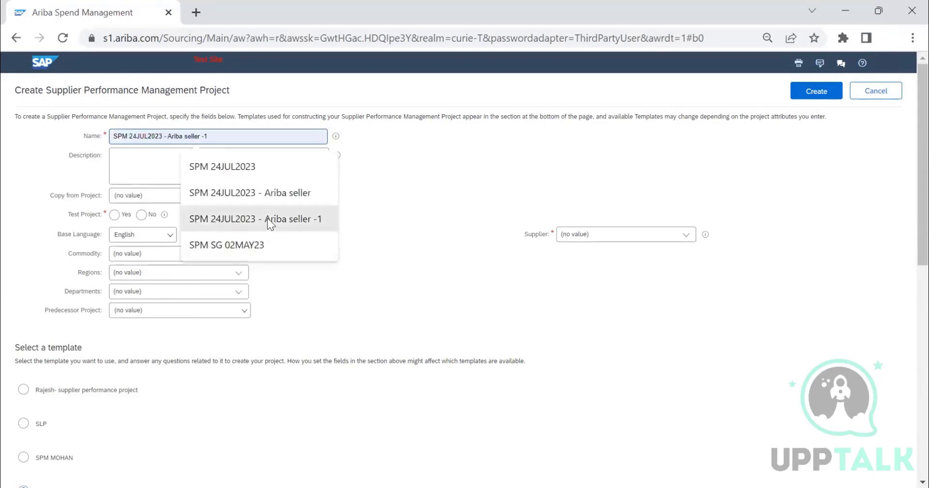
pyautogui.click(267, 218)
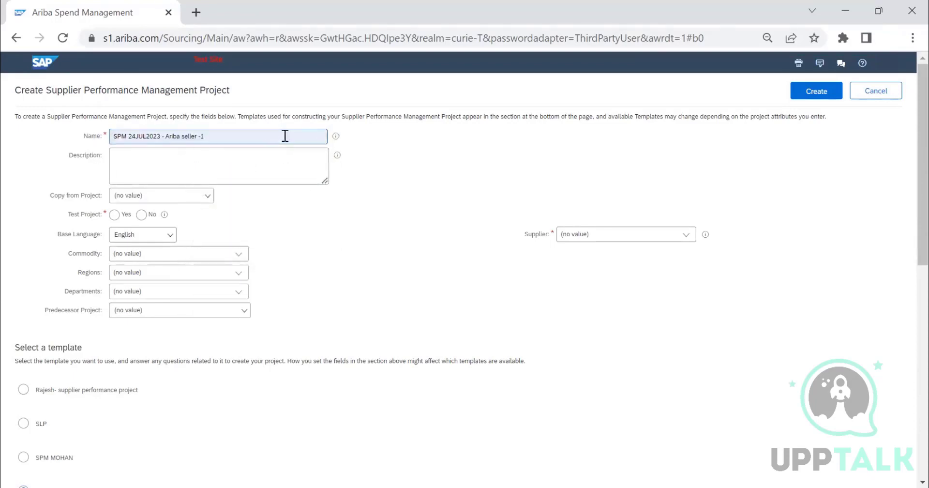
pyautogui.press('BackSpace')
pyautogui.write('2')
# Assign Test Supplier as the supplier, set Test Project to No, and create the project.
pyautogui.click(689, 235)
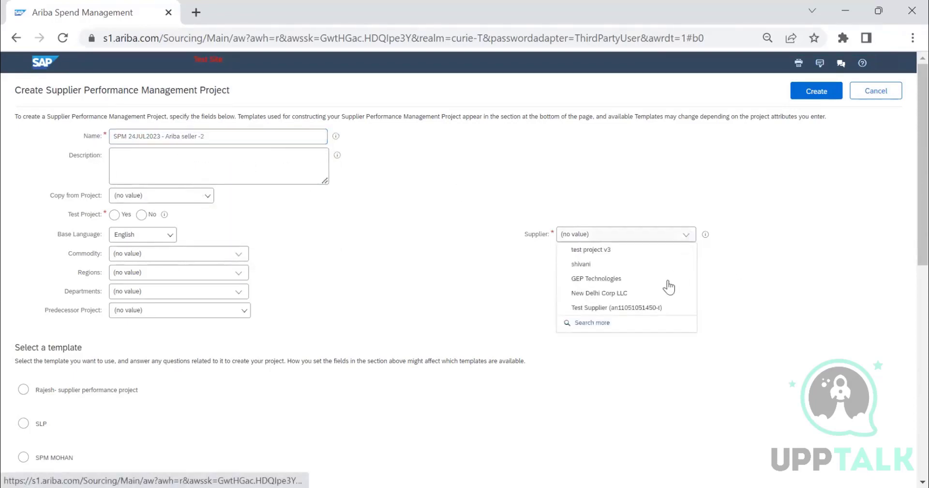
pyautogui.click(656, 305)
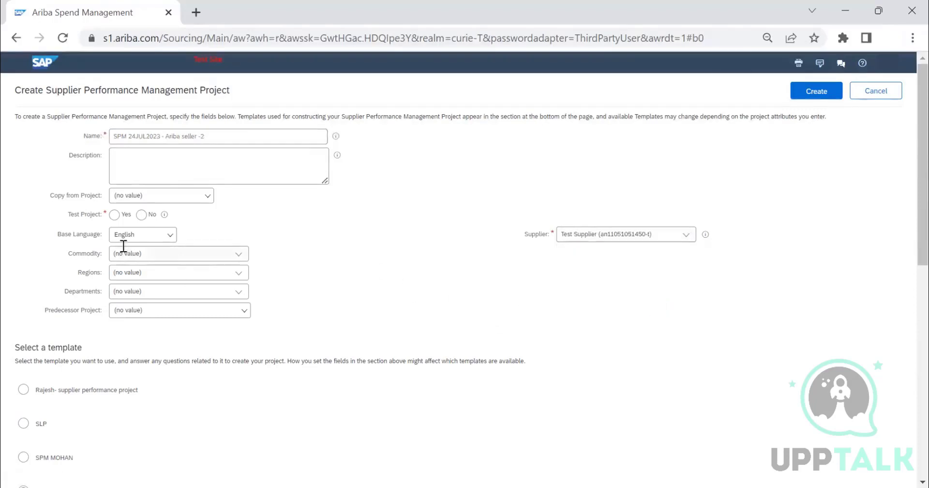
pyautogui.click(141, 215)
pyautogui.scroll(-6, 88, 276)
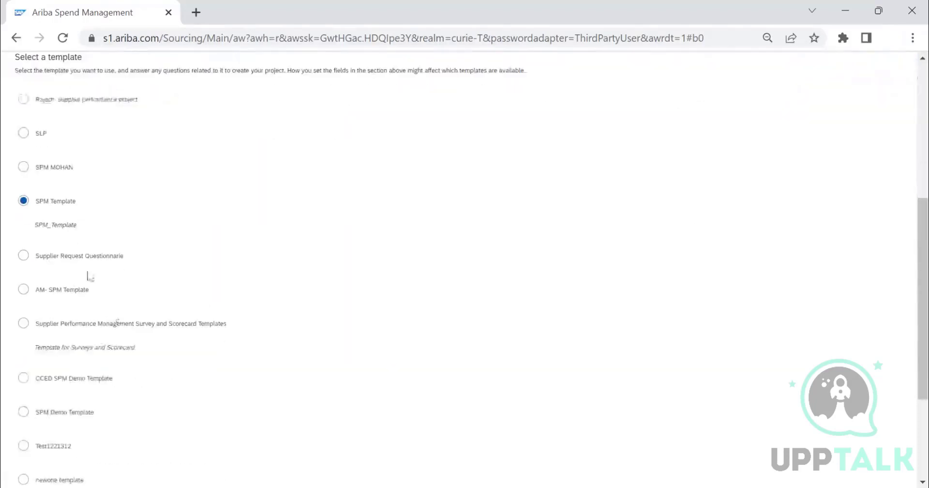
pyautogui.scroll(6, 551, 200)
pyautogui.click(822, 91)
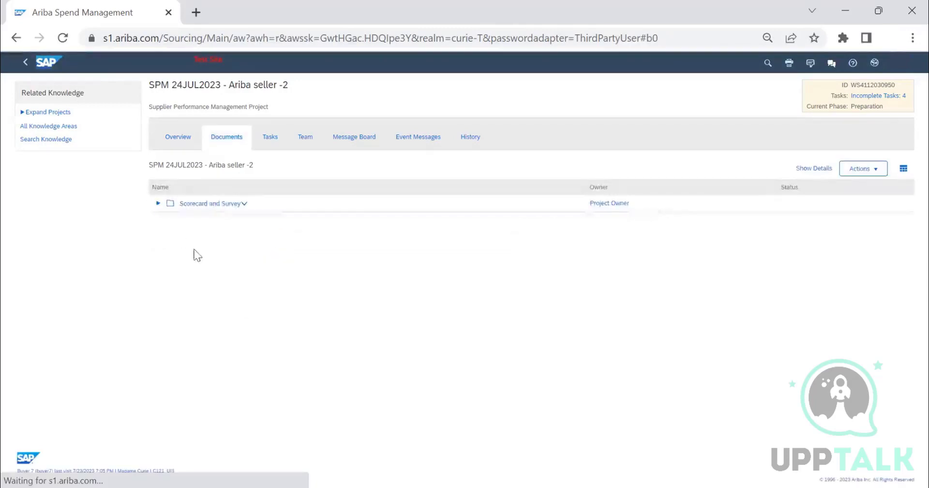
# Expand the project's Scorecard and Survey folder, and open the scorecard from the Prepare the Scorecard task.
pyautogui.click(158, 205)
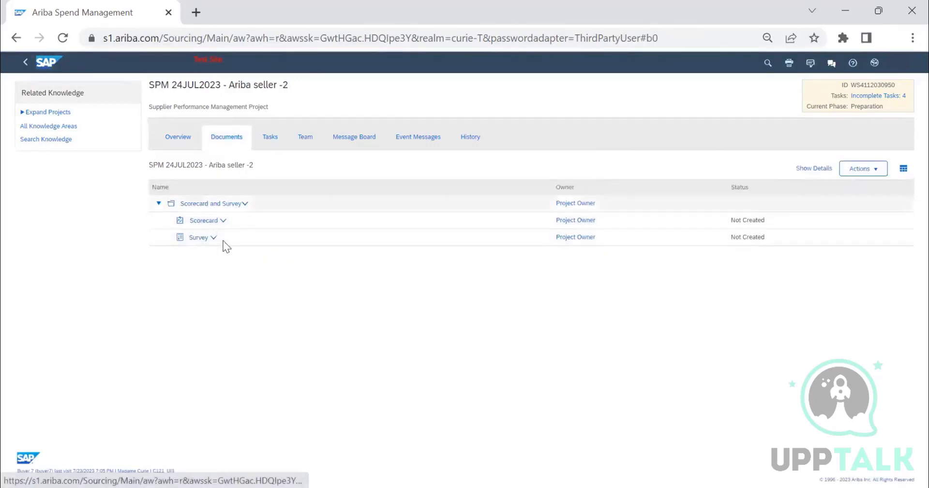
pyautogui.click(270, 138)
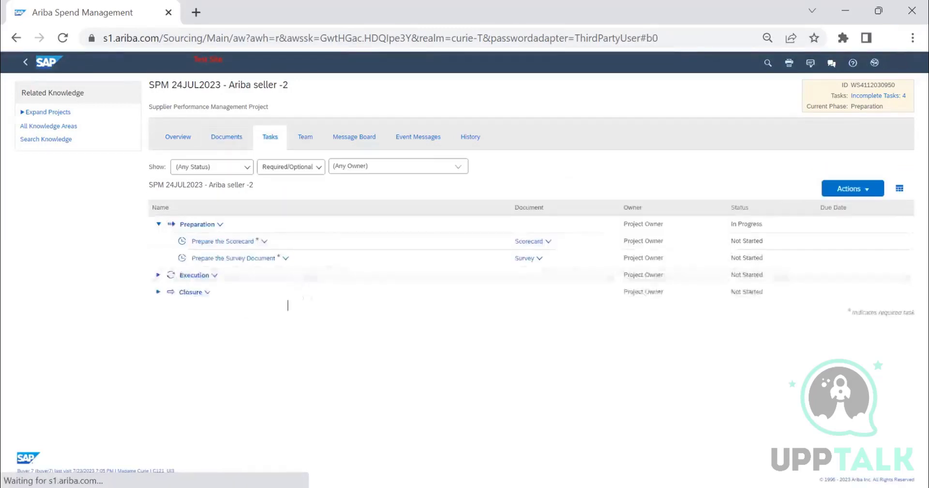
pyautogui.click(239, 242)
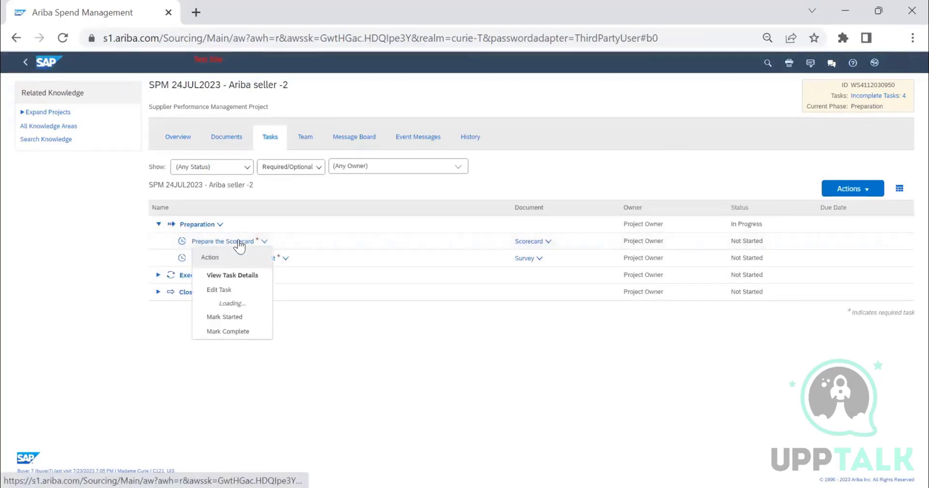
pyautogui.click(218, 321)
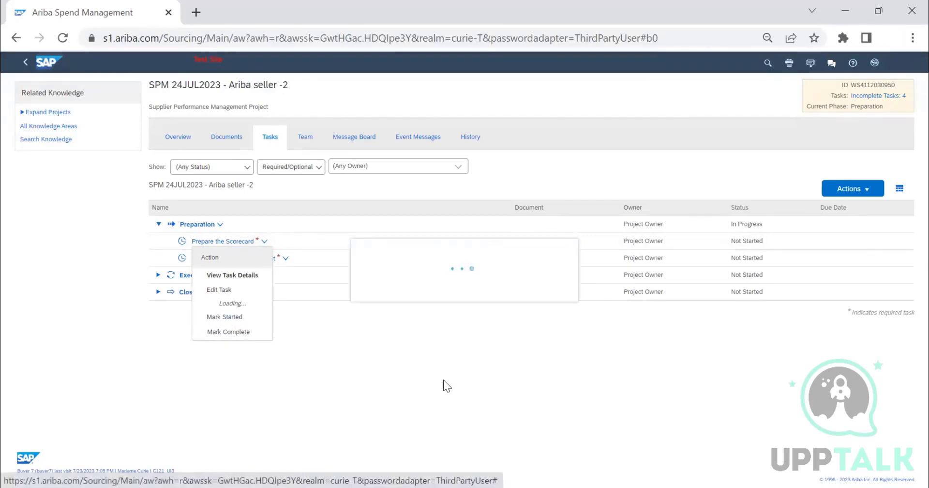
pyautogui.click(239, 275)
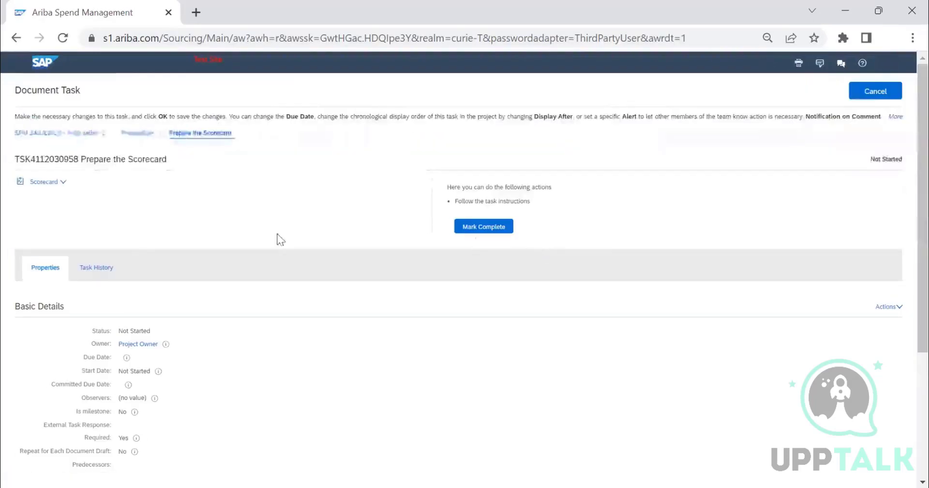
pyautogui.click(48, 182)
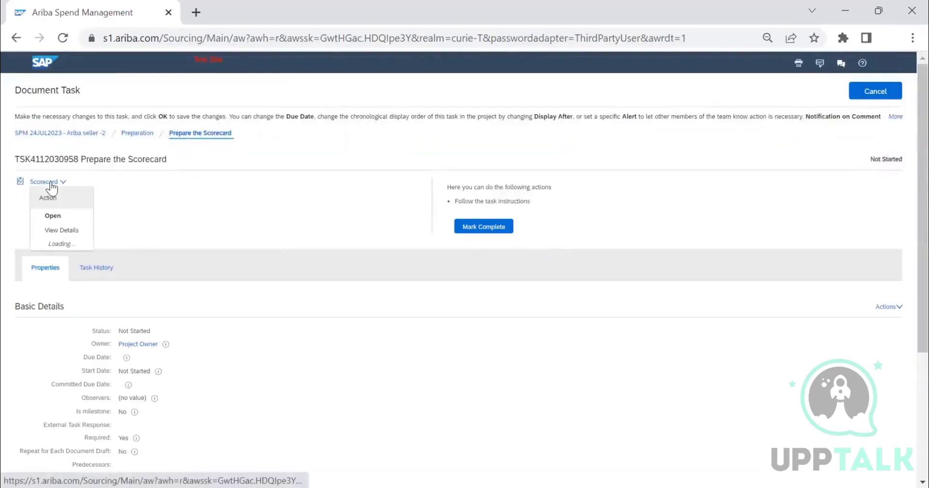
pyautogui.click(63, 215)
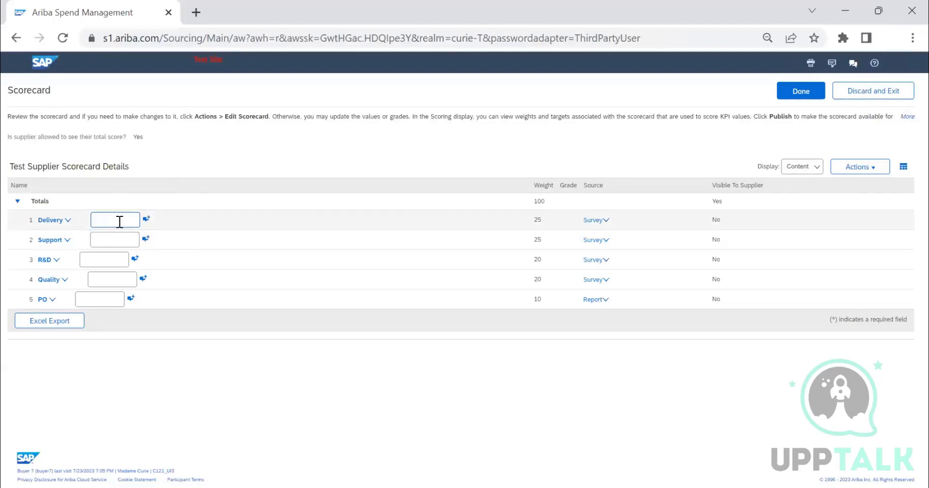
# Enter 20 for Delivery, Support, R&D, Quality and PO in the scorecard and update its totals.
pyautogui.write('20')
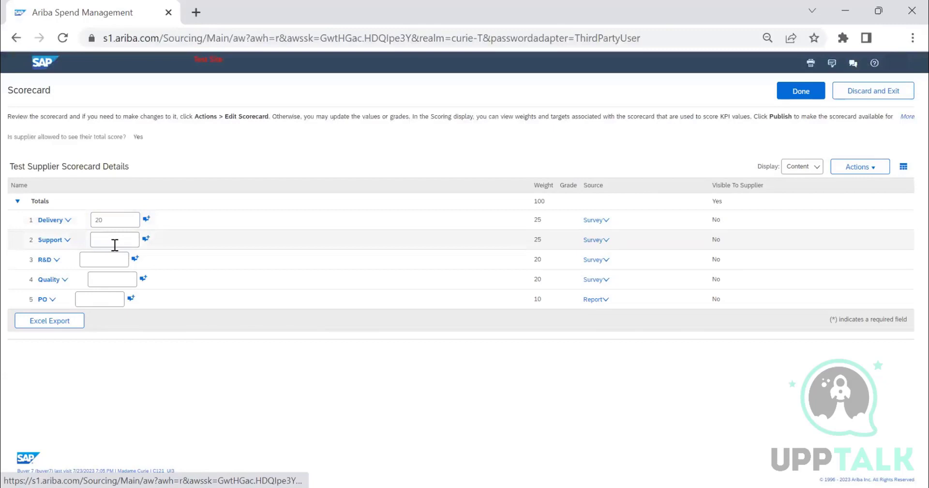
pyautogui.click(115, 245)
pyautogui.write('20')
pyautogui.click(106, 259)
pyautogui.write('20')
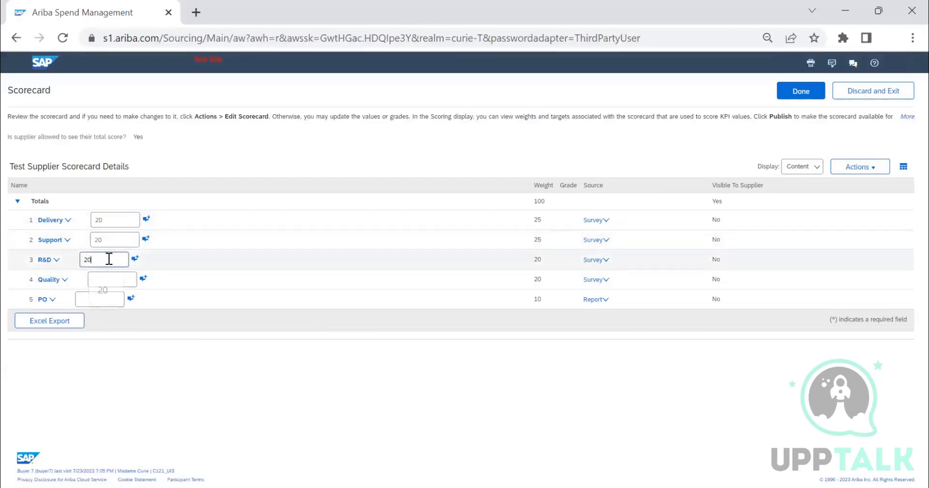
pyautogui.write('20')
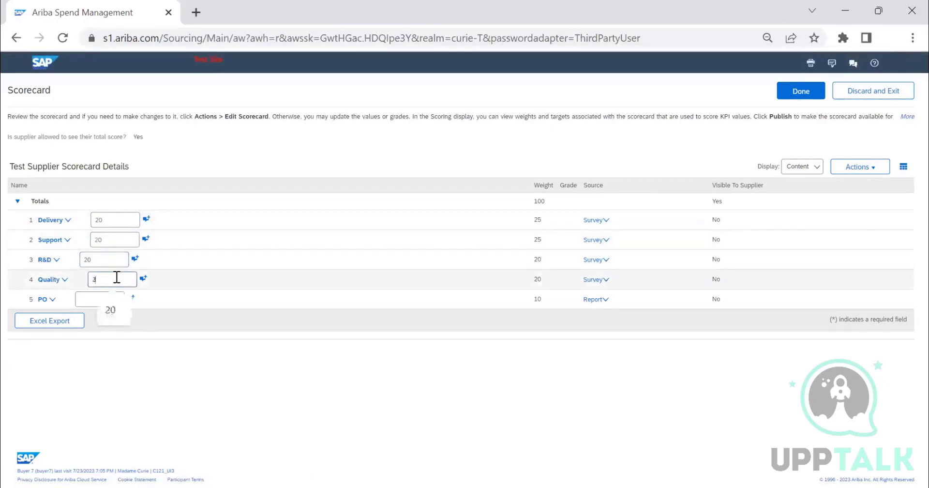
pyautogui.click(115, 296)
pyautogui.write('20')
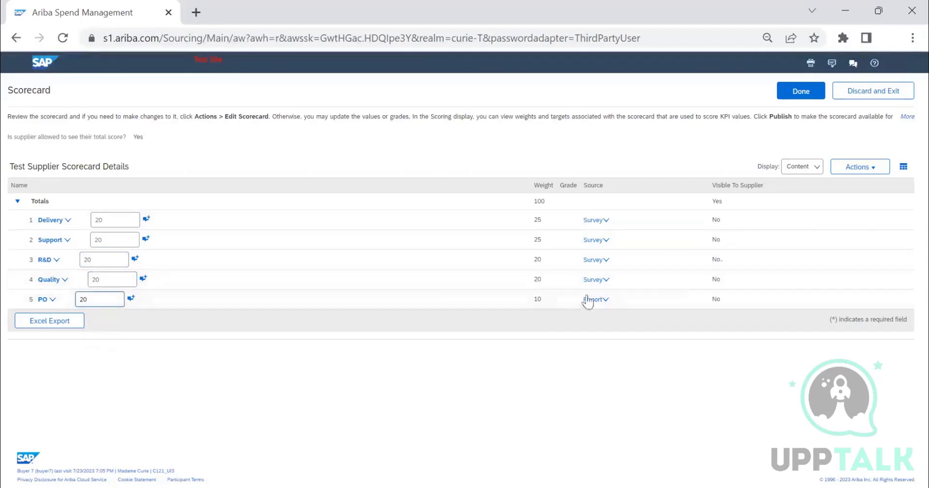
pyautogui.click(859, 166)
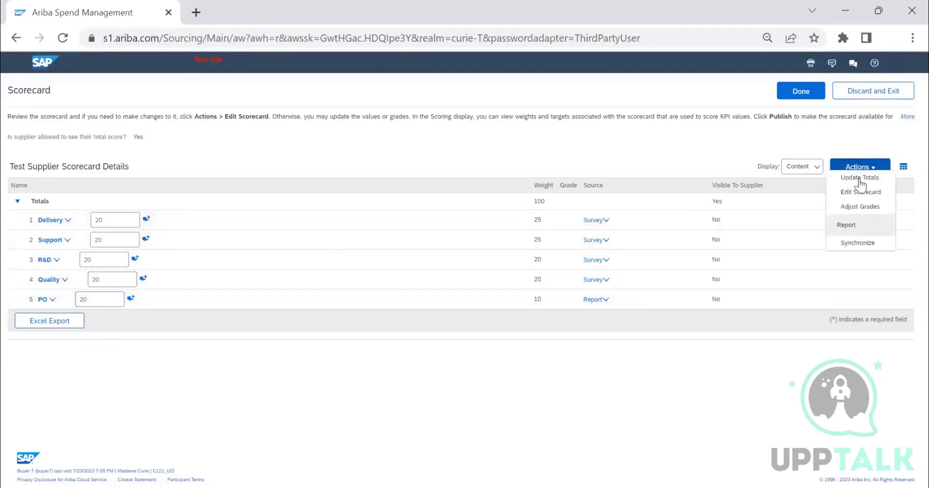
pyautogui.click(854, 183)
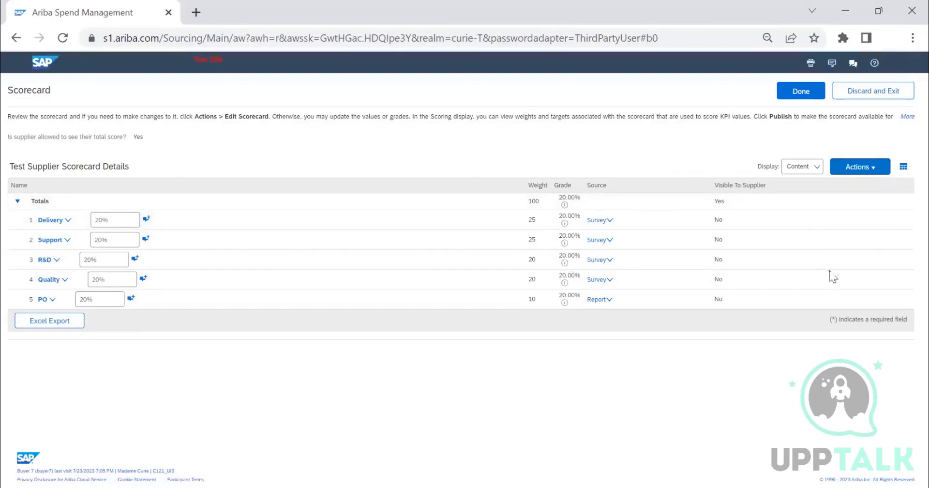
# Finish the scorecard and mark the Prepare the Scorecard task complete with the comment "Completed....test 24th july".
pyautogui.click(875, 165)
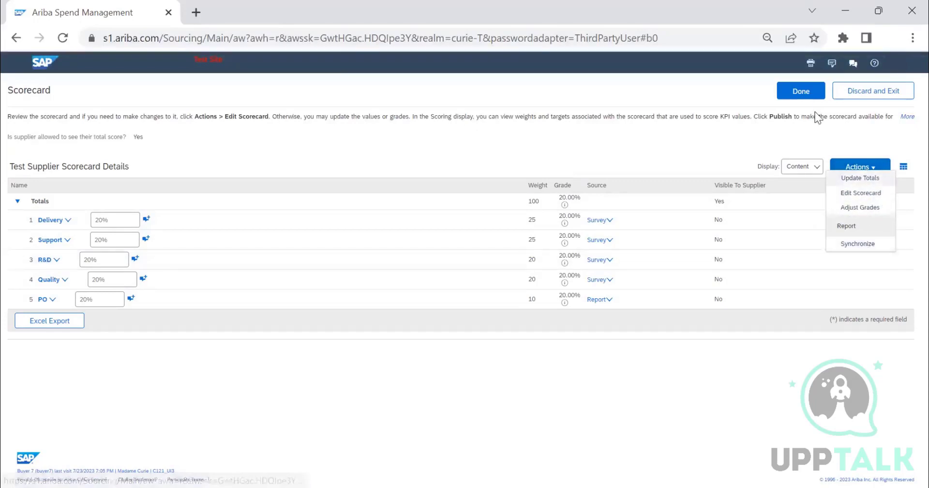
pyautogui.click(810, 99)
pyautogui.click(809, 103)
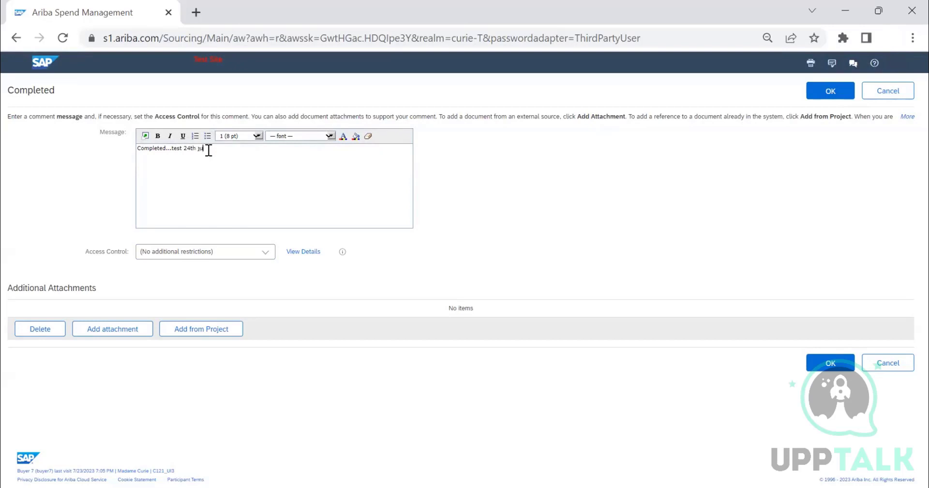
pyautogui.write('ly')
pyautogui.click(830, 91)
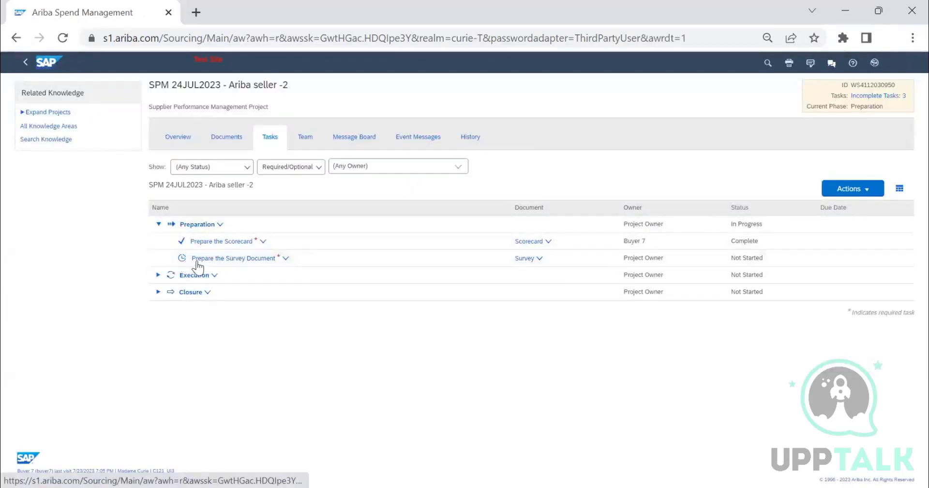
# Open the survey from the Prepare the Survey Document task and view its content questions.
pyautogui.click(182, 260)
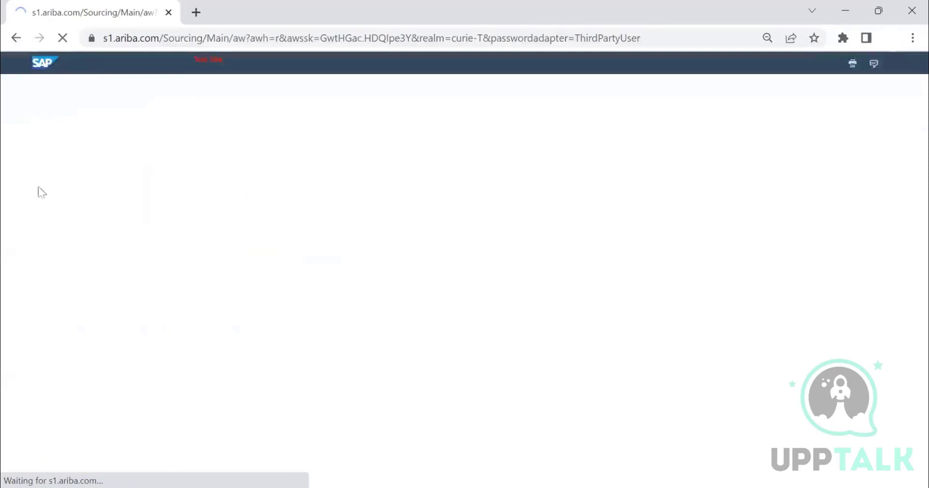
pyautogui.click(38, 183)
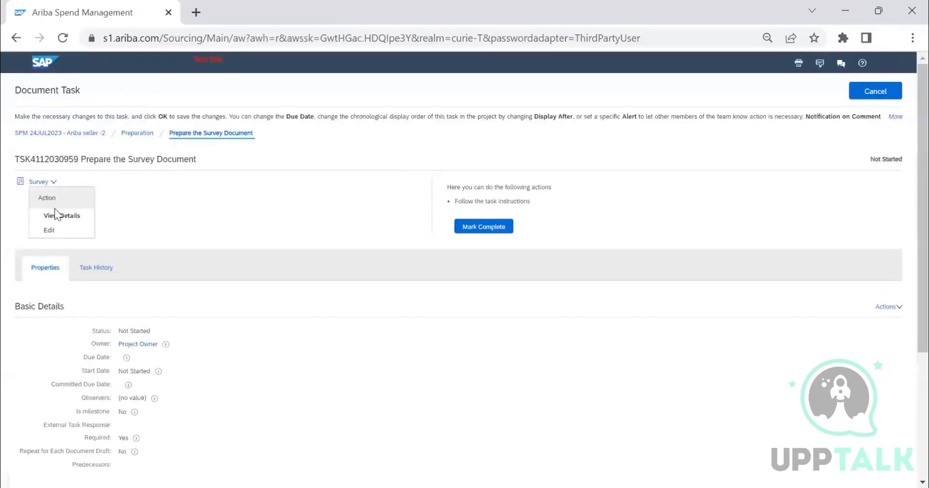
pyautogui.click(49, 230)
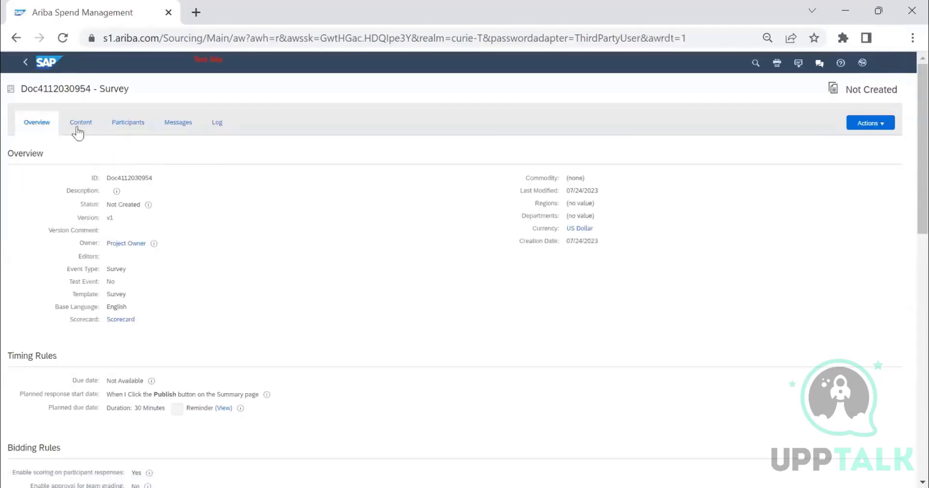
pyautogui.click(77, 128)
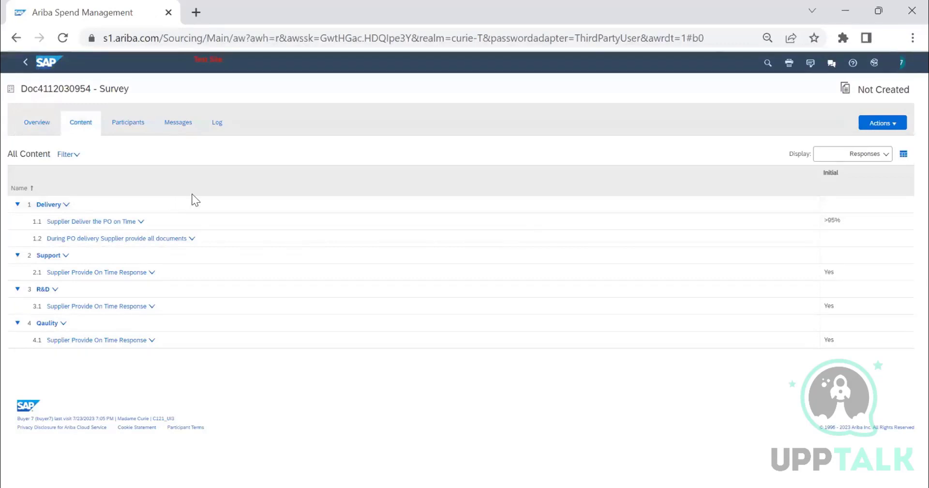
# Review the survey's content display choices, participants, overview and available document actions.
pyautogui.click(868, 153)
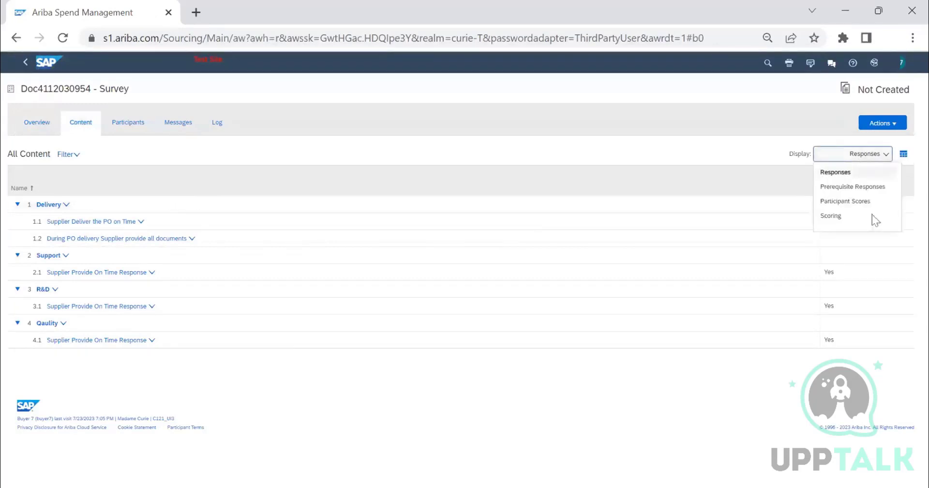
pyautogui.click(506, 162)
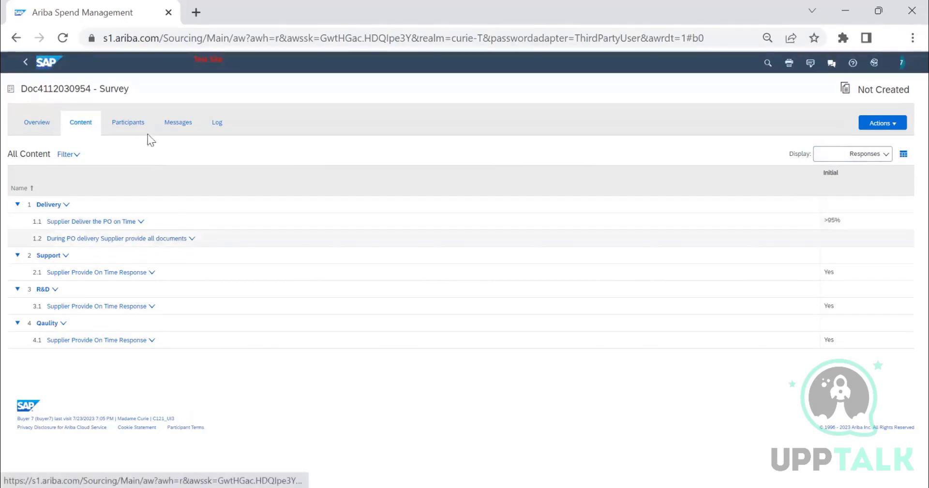
pyautogui.click(129, 123)
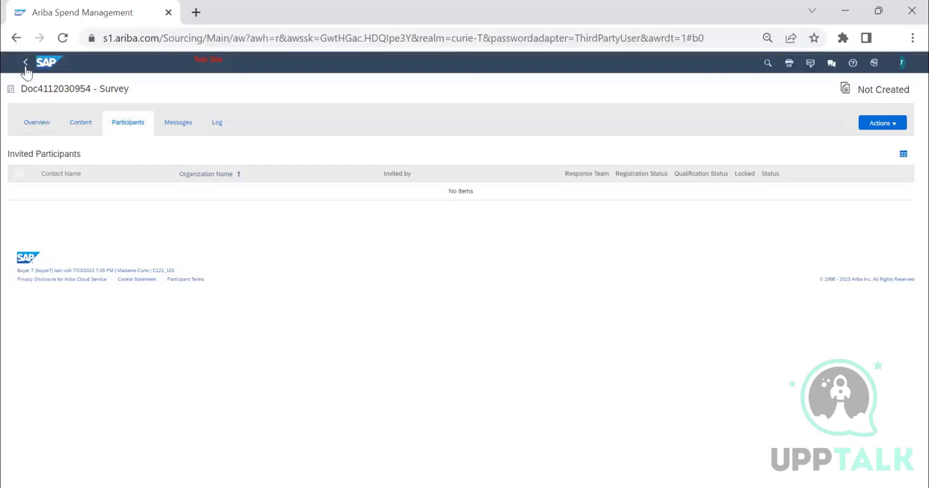
pyautogui.click(35, 124)
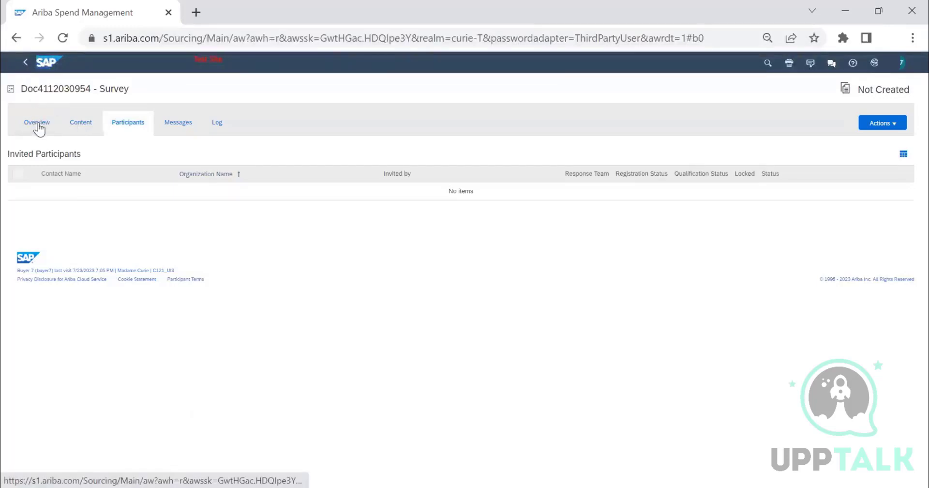
pyautogui.click(852, 124)
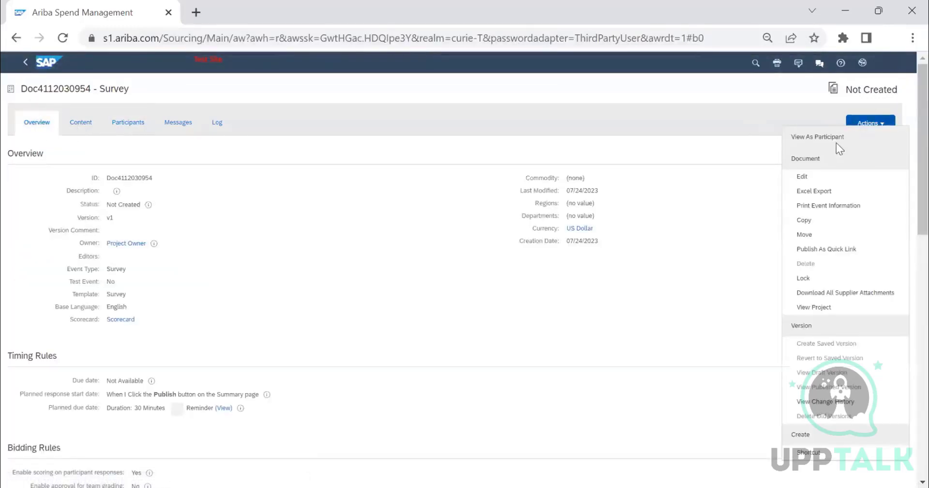
# Return to the Prepare the Survey Document task and try to mark it complete with the comment "Completed".
pyautogui.click(22, 62)
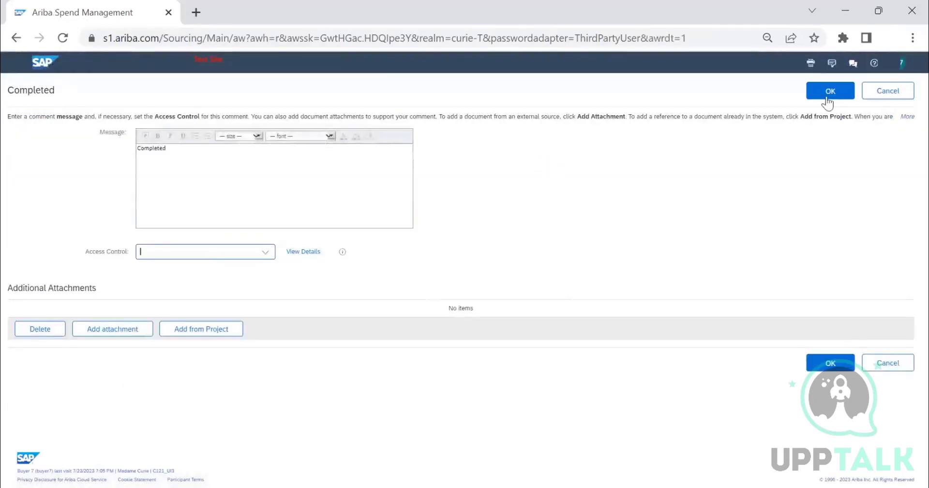
pyautogui.click(828, 102)
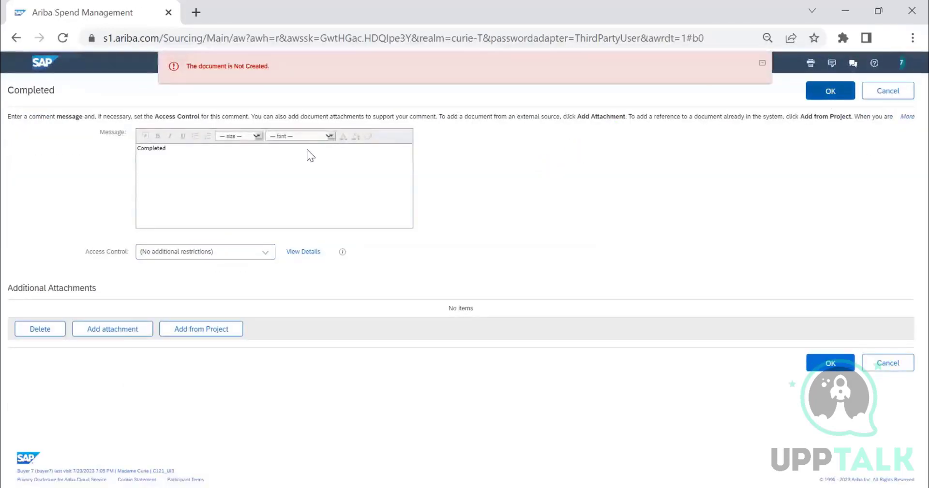
pyautogui.click(888, 91)
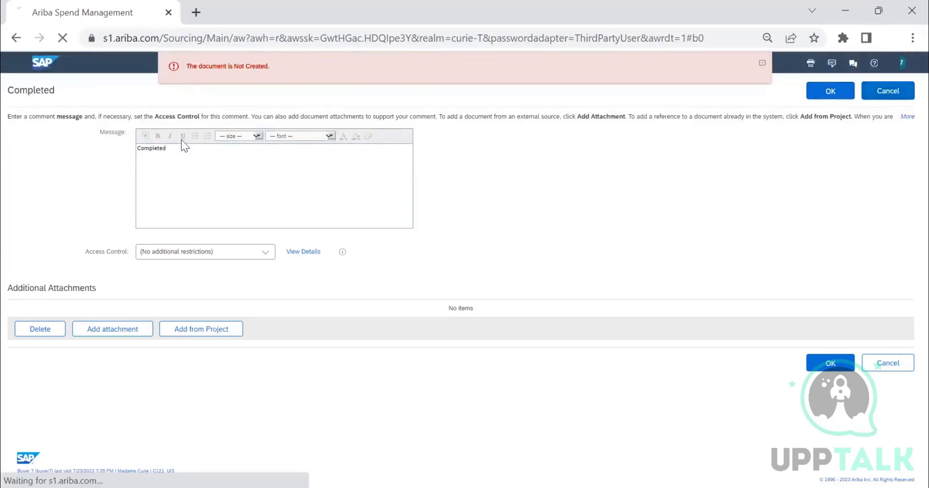
# Open the survey for editing from its task, accept the event details and review its timing, bidding and market feedback rules.
pyautogui.click(39, 182)
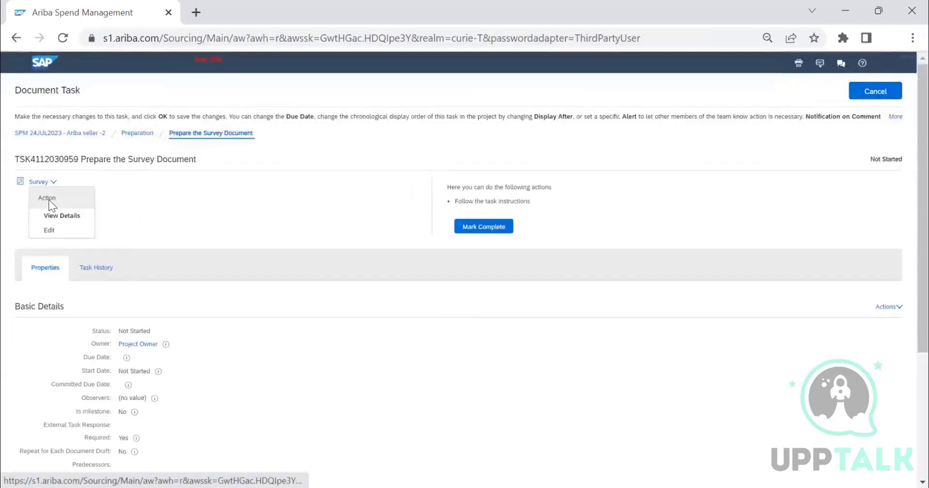
pyautogui.click(55, 231)
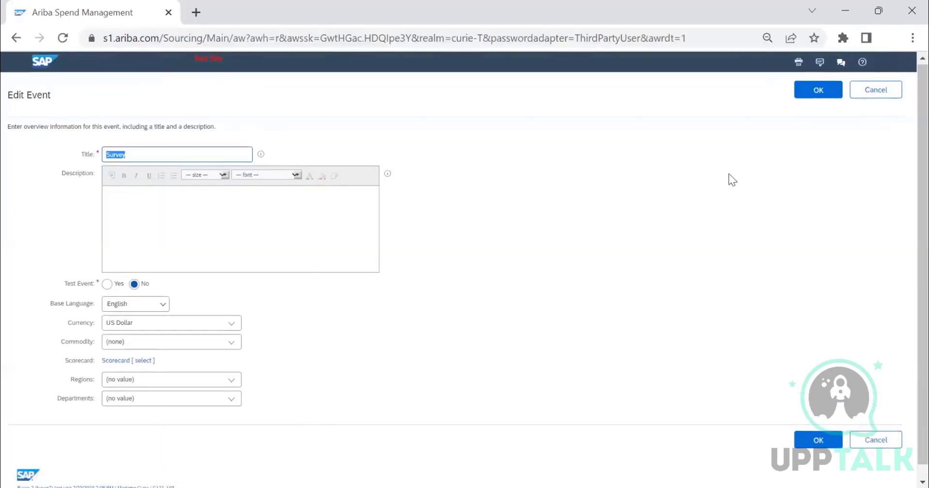
pyautogui.click(820, 87)
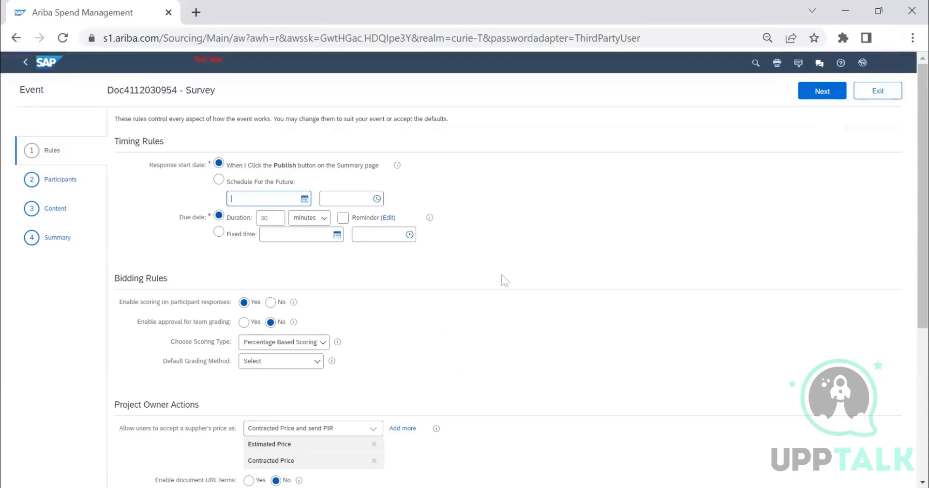
pyautogui.scroll(-5, 502, 276)
pyautogui.scroll(5, 454, 269)
pyautogui.scroll(-5, 301, 326)
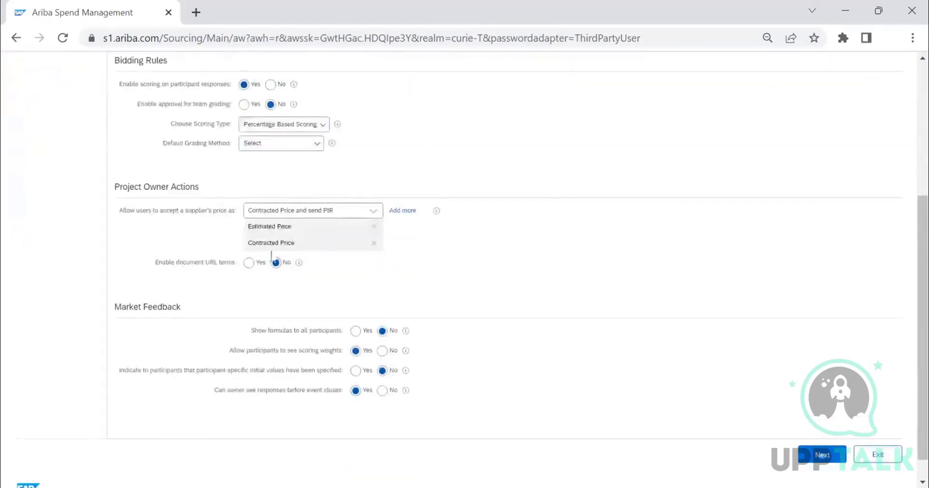
pyautogui.scroll(5, 271, 255)
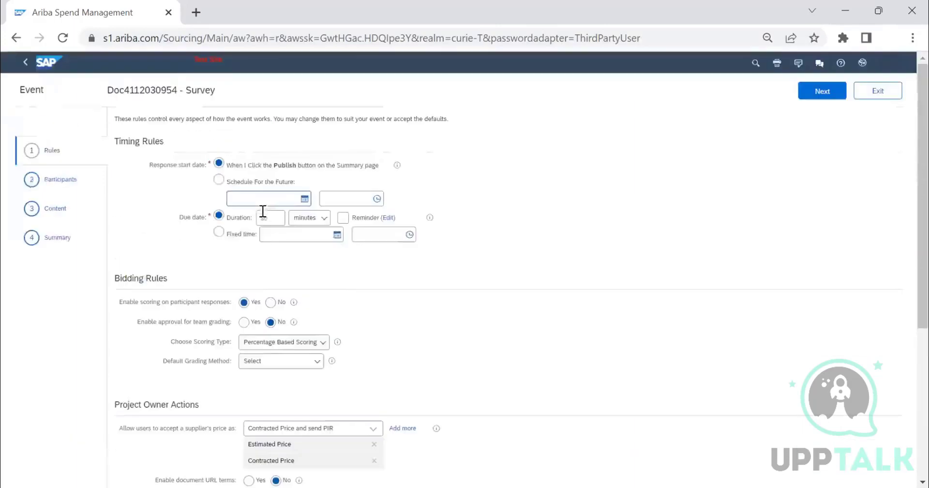
# In the survey content, set the answer for "During PO delivery Supplier provide all documents" to Yes.
pyautogui.click(53, 182)
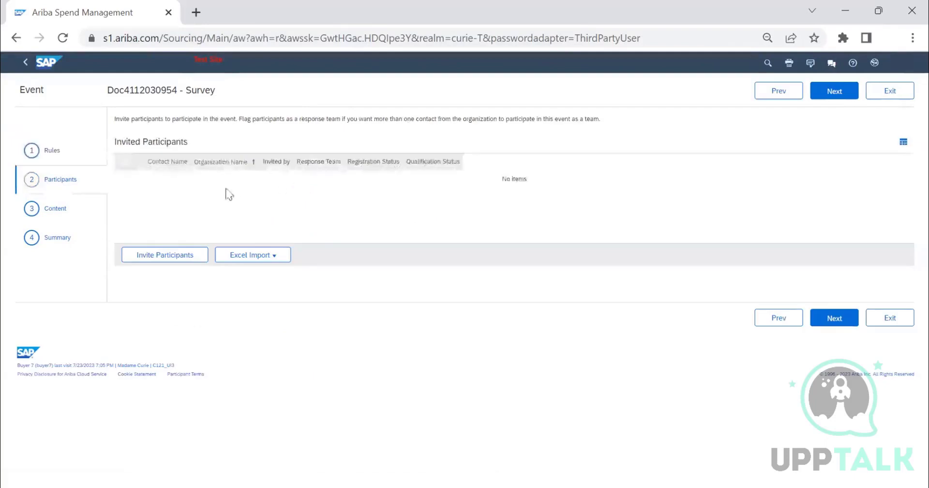
pyautogui.click(163, 208)
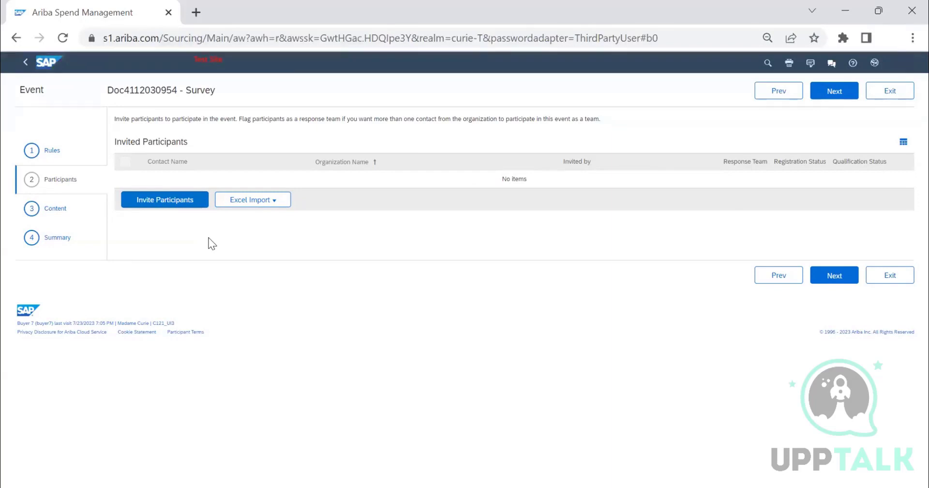
pyautogui.click(57, 209)
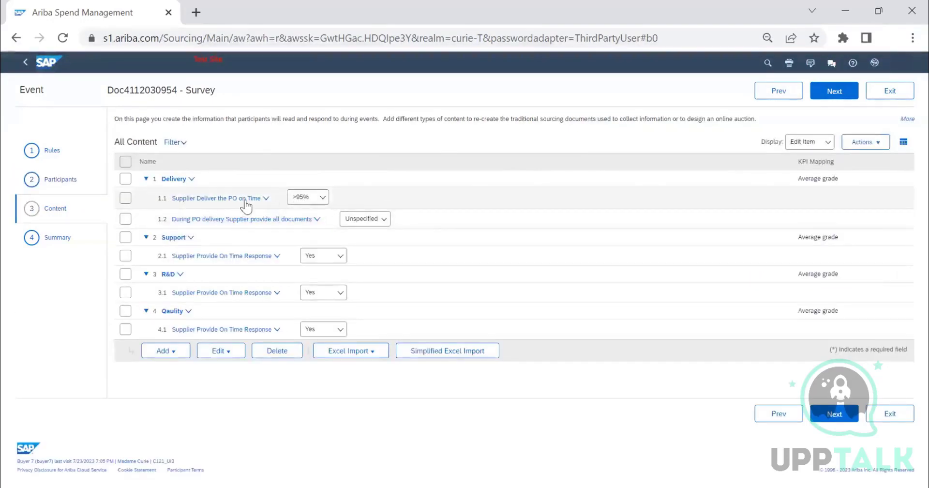
pyautogui.click(307, 197)
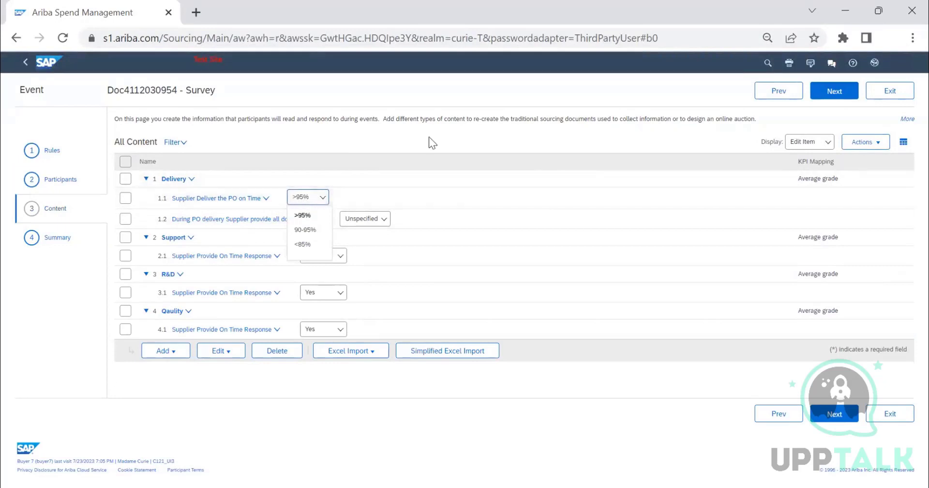
pyautogui.click(371, 220)
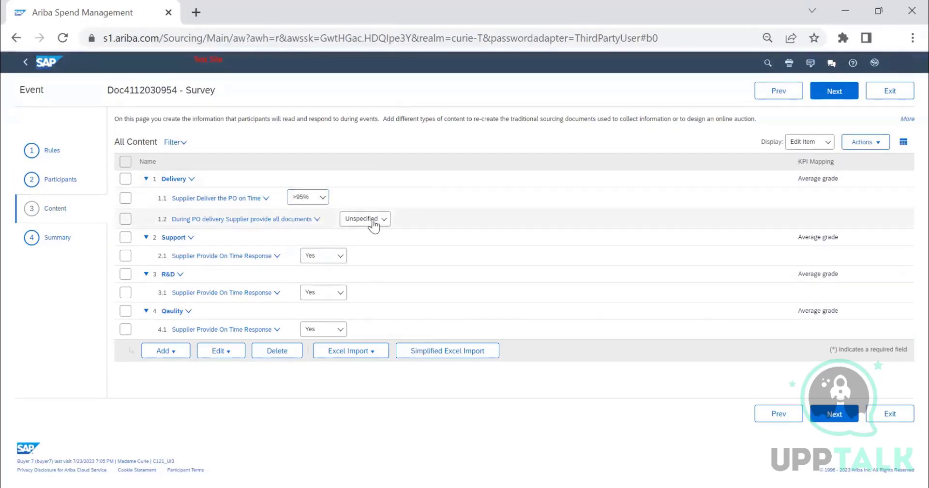
pyautogui.click(373, 223)
pyautogui.click(356, 237)
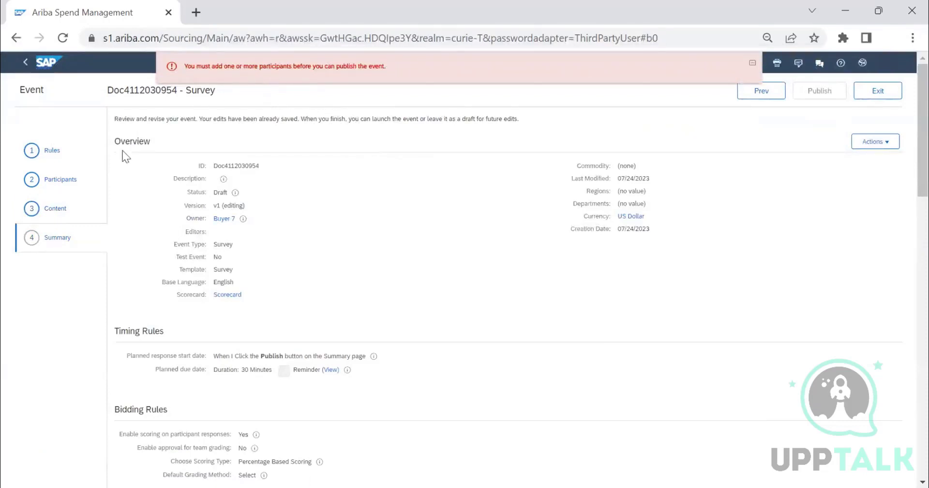
# Start inviting survey participants and search for "test supplier".
pyautogui.click(89, 179)
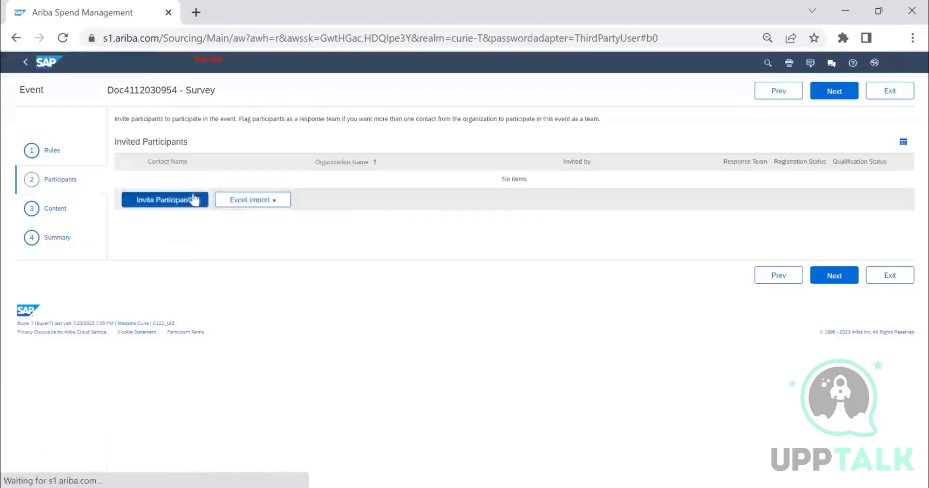
pyautogui.click(192, 199)
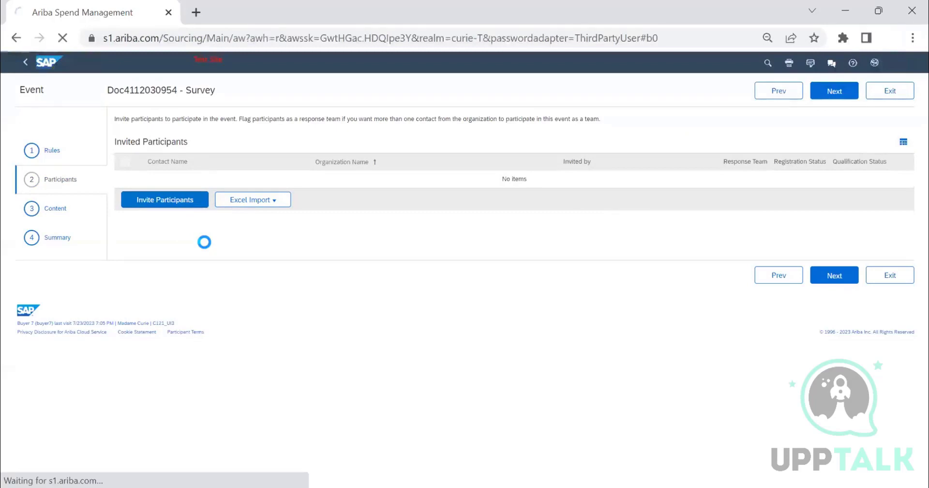
pyautogui.write('test supplier')
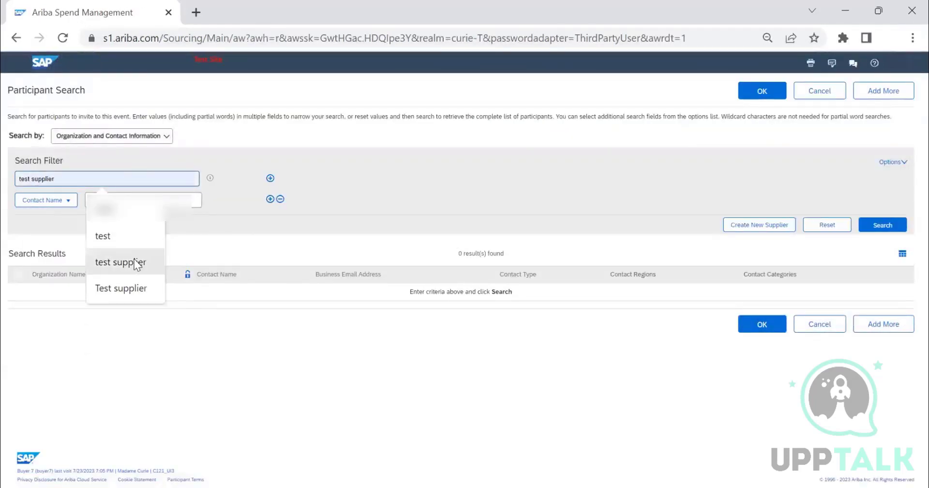
pyautogui.click(131, 261)
pyautogui.press('Return')
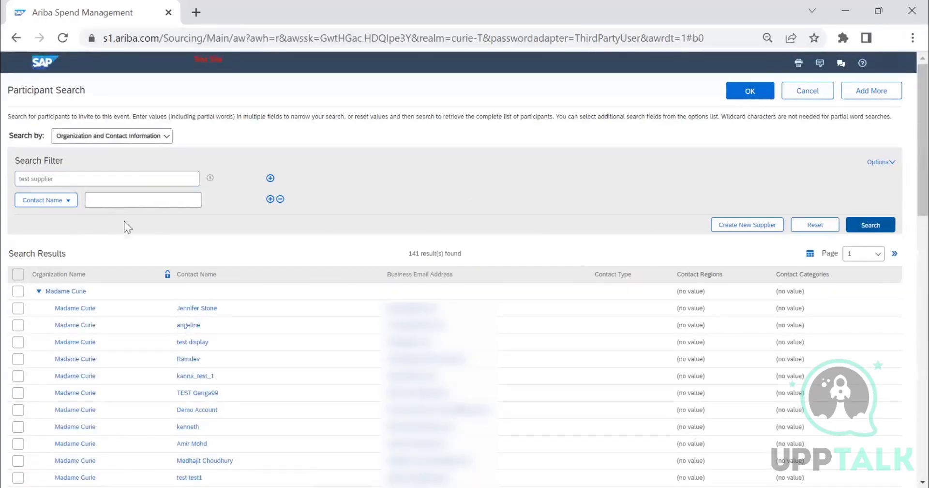
# Select the Buyer 7 contact of Madame Curie and add it to the survey's invited participants.
pyautogui.scroll(-3, 341, 350)
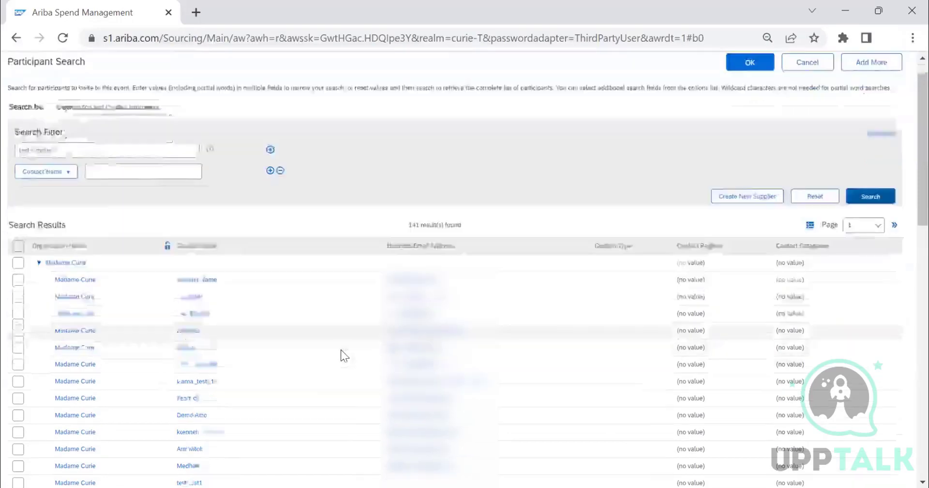
pyautogui.scroll(-15, 334, 352)
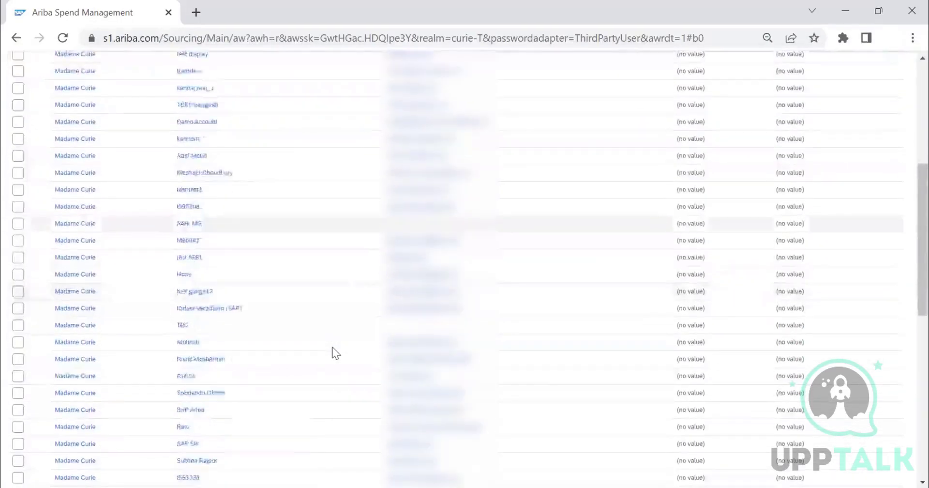
pyautogui.hotkey('ctrl', 'f')
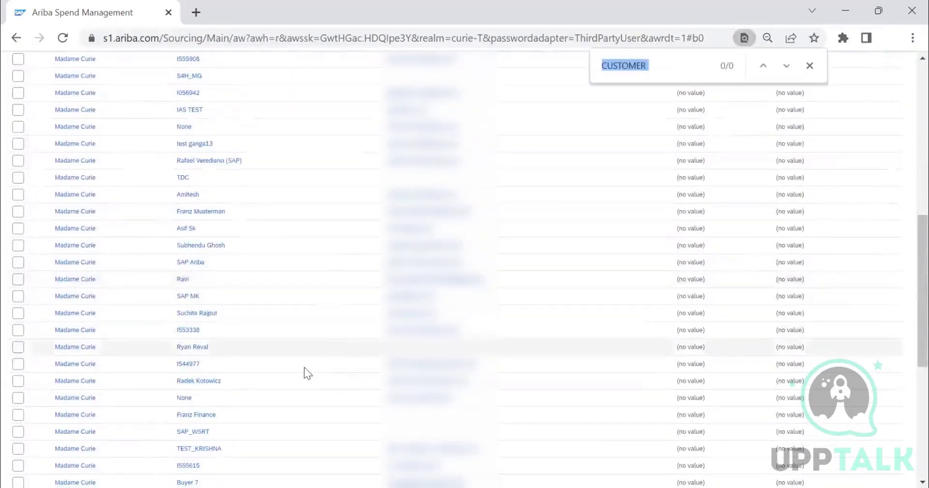
pyautogui.scroll(-3, 305, 373)
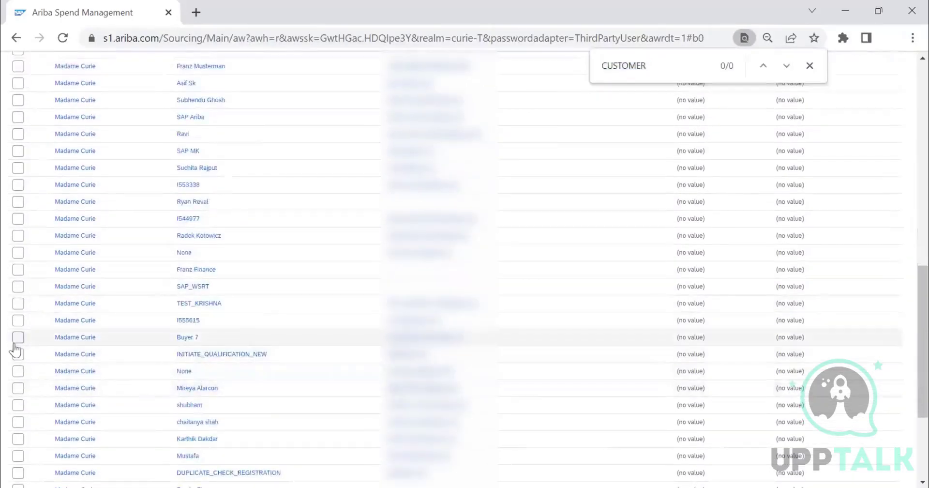
pyautogui.click(18, 337)
pyautogui.scroll(15, 802, 182)
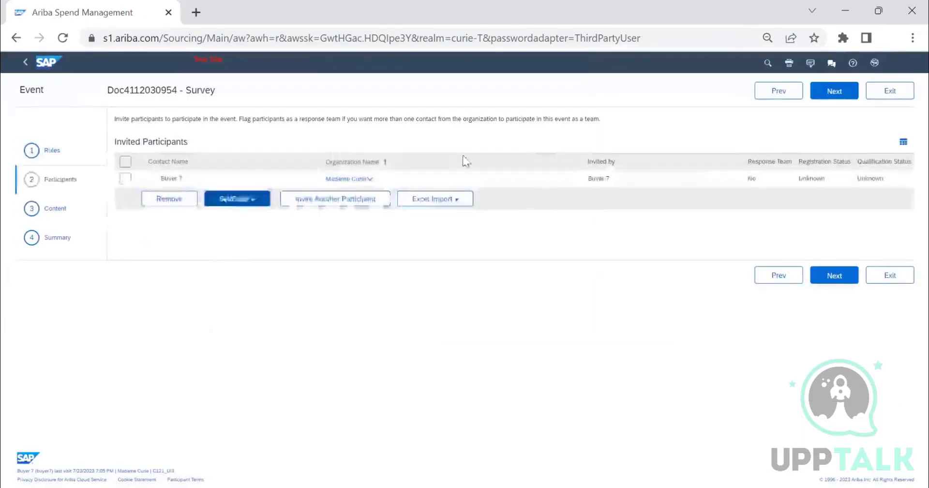
# Proceed through the content to the survey summary, exit editing with a saved version and return to the project's tasks.
pyautogui.click(830, 97)
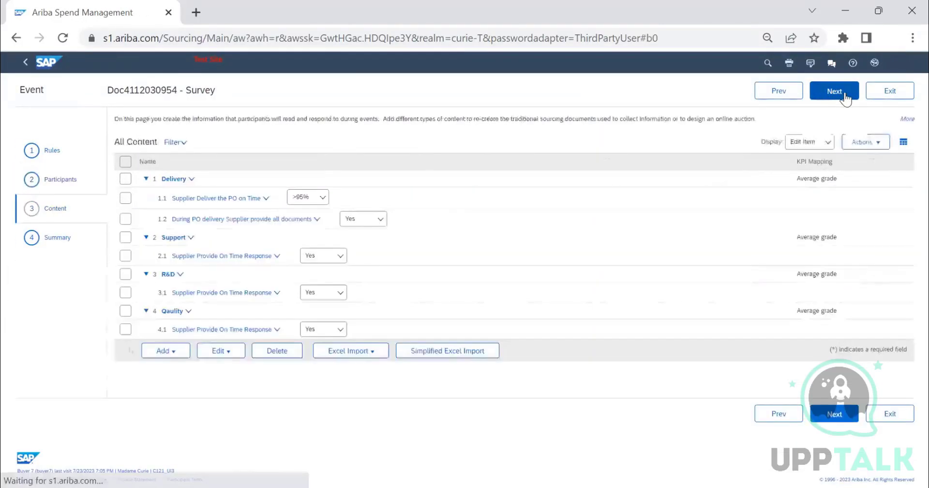
pyautogui.click(845, 97)
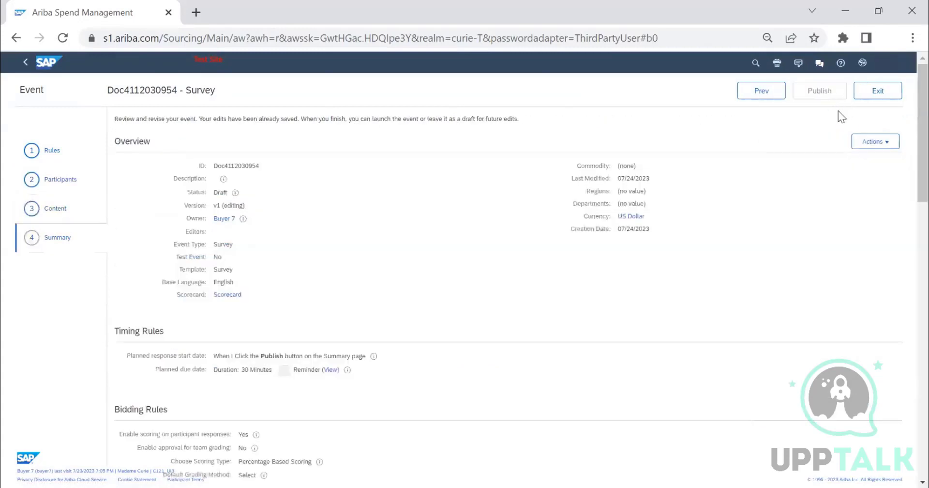
pyautogui.click(878, 90)
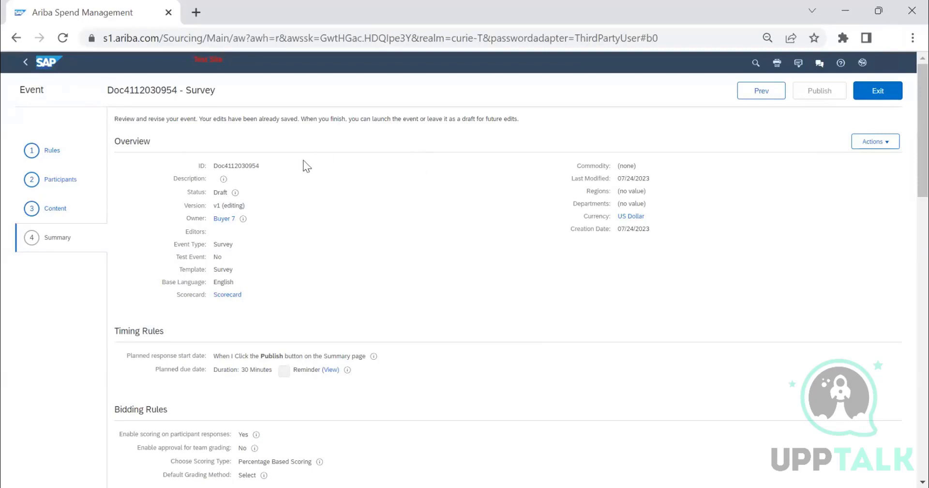
pyautogui.click(866, 94)
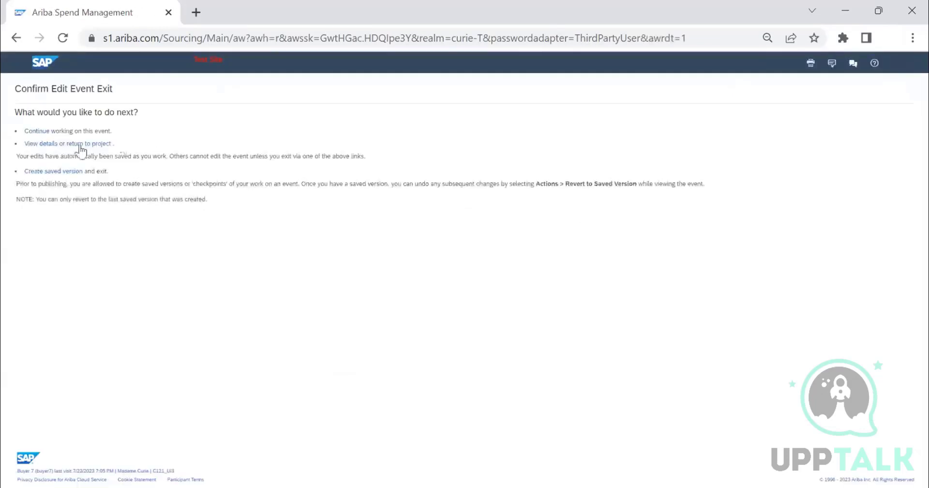
pyautogui.click(59, 173)
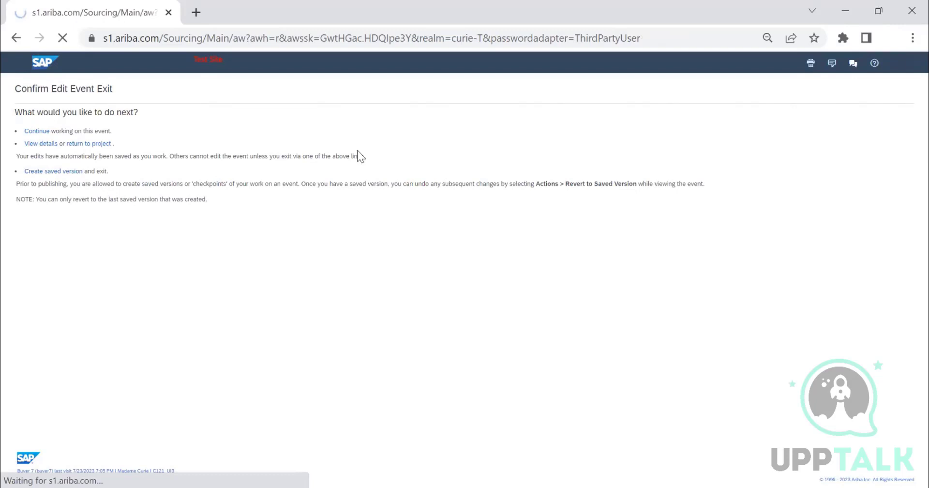
# Mark the Prepare the Survey Document task complete.
pyautogui.click(251, 259)
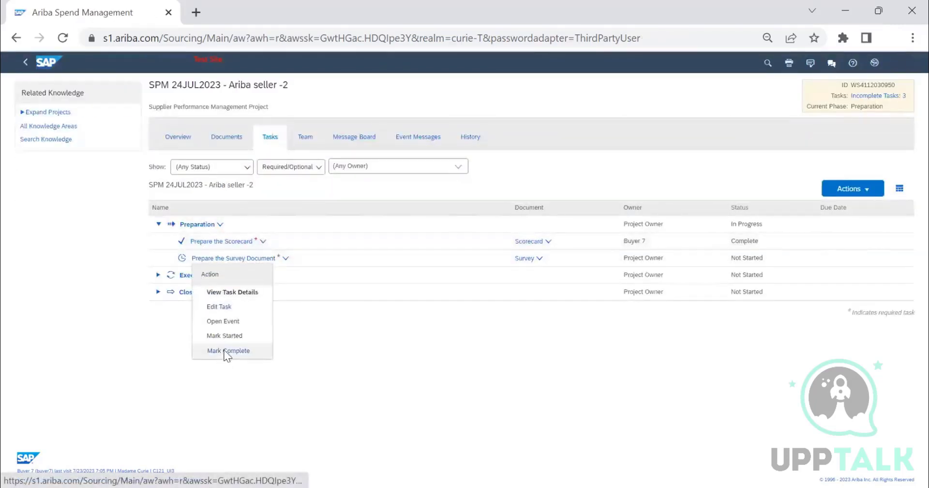
pyautogui.click(225, 352)
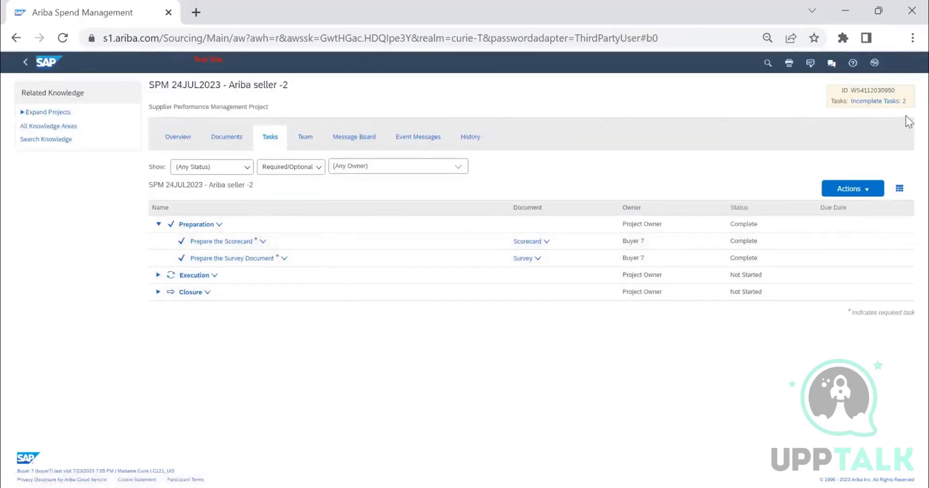
# Expand the Execution phase to show its tasks and check which actions are available for the phase.
pyautogui.click(158, 275)
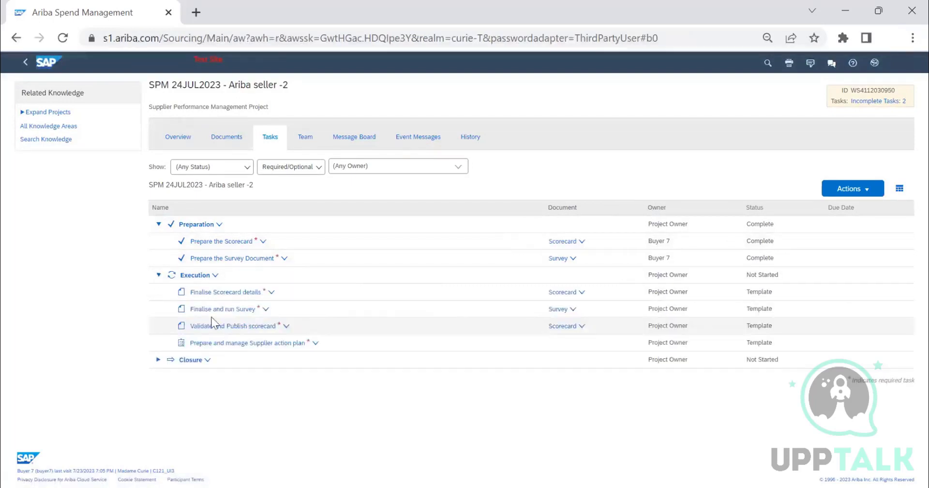
pyautogui.click(207, 276)
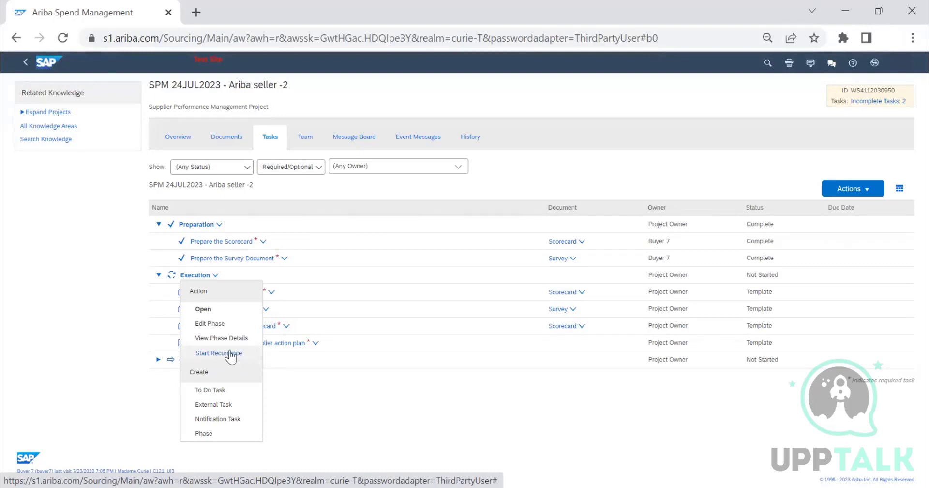
pyautogui.click(334, 382)
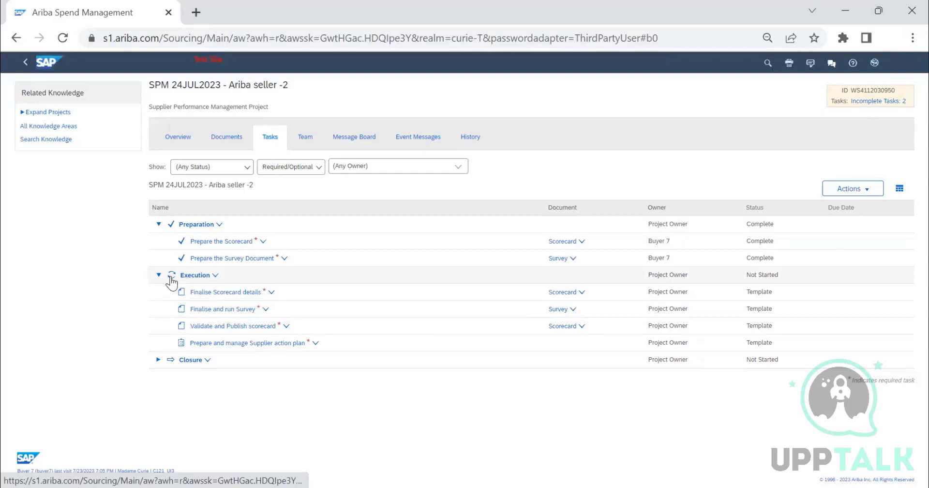
pyautogui.click(228, 192)
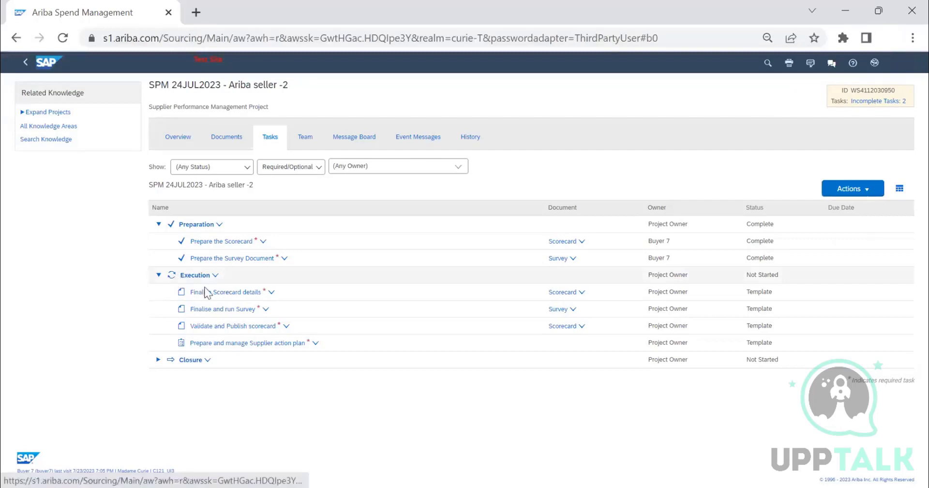
# Open and close the scorecard from the Finalise Scorecard details task, and try to mark that task as started.
pyautogui.click(239, 293)
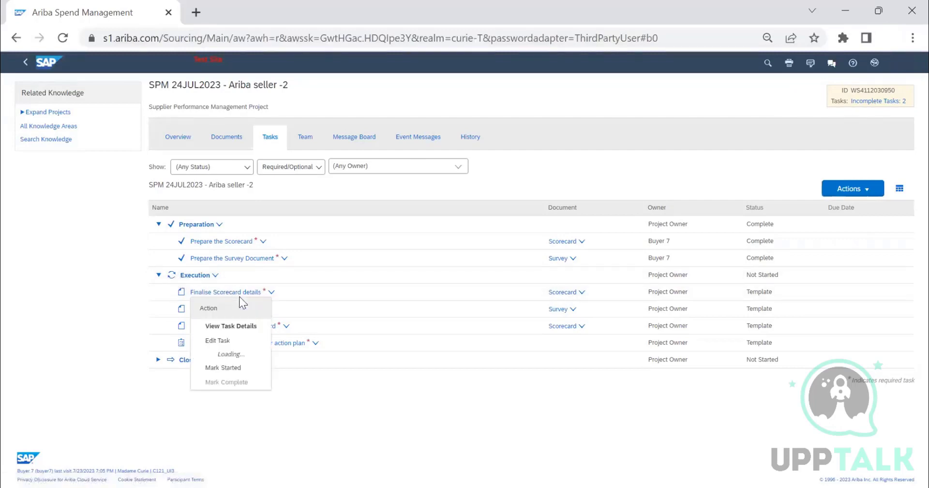
pyautogui.click(244, 354)
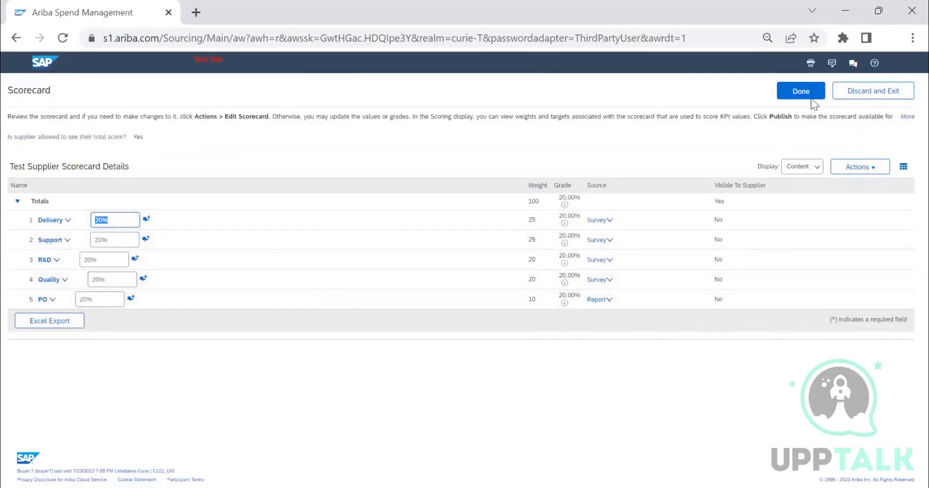
pyautogui.click(805, 93)
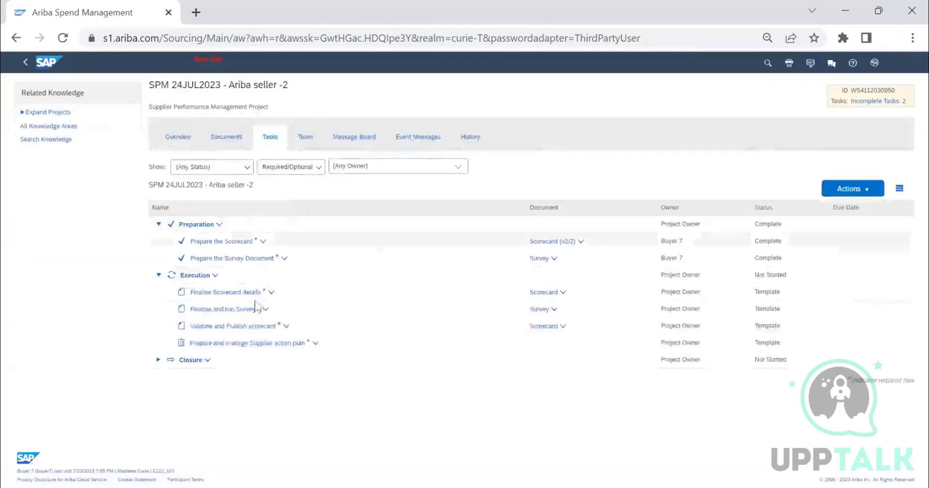
pyautogui.click(258, 293)
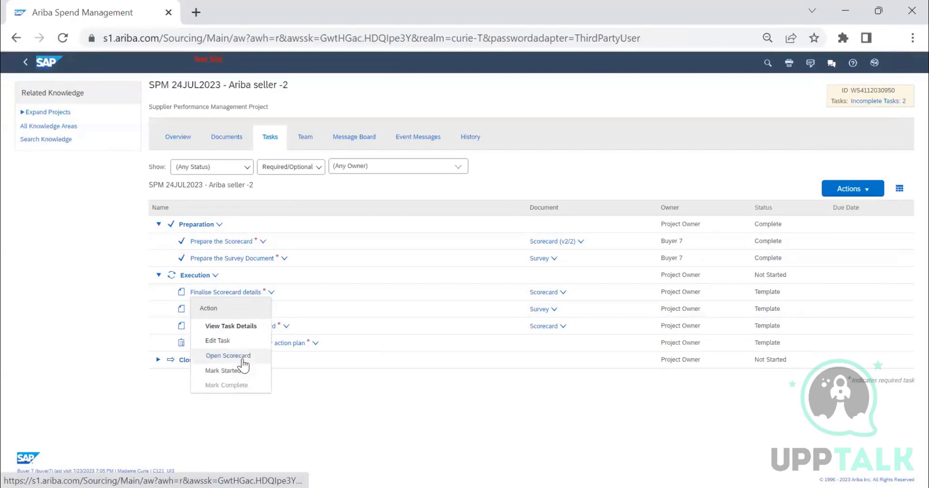
pyautogui.click(243, 370)
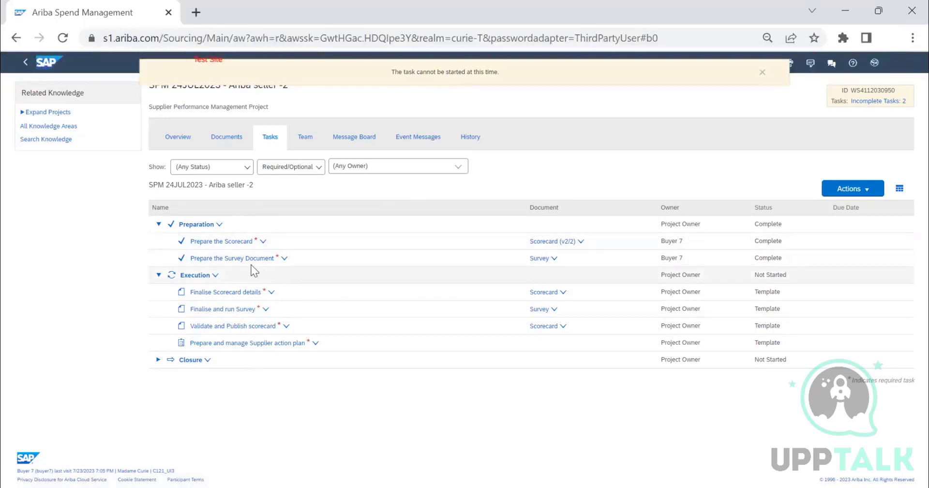
# View the Execution phase's details, including its recurring schedule and recurrence pattern, and return to the project tasks.
pyautogui.click(214, 274)
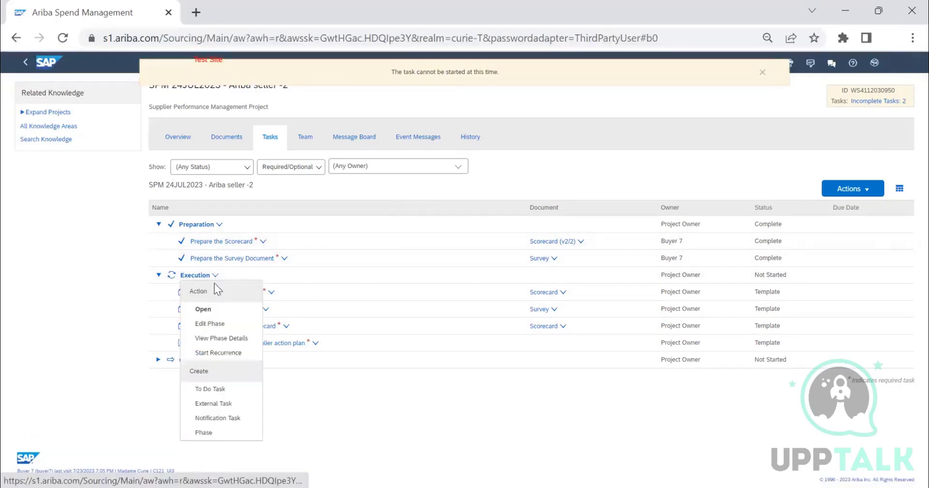
pyautogui.click(225, 343)
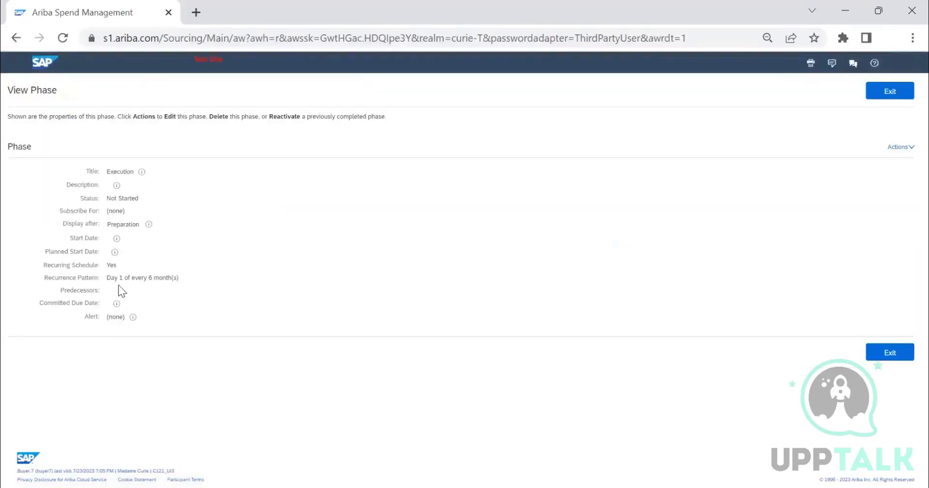
pyautogui.click(898, 102)
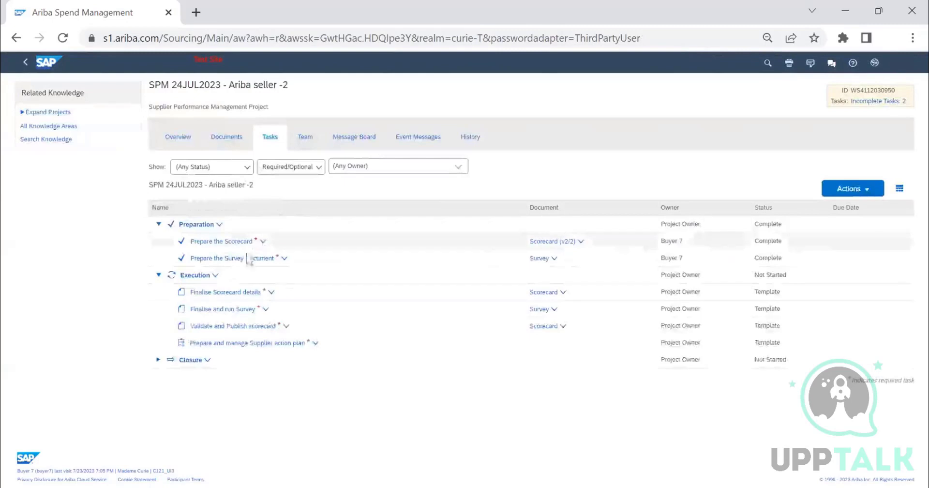
# Open the Execution phase for editing, check its recurrence and alert settings, and accept them without changes.
pyautogui.click(207, 278)
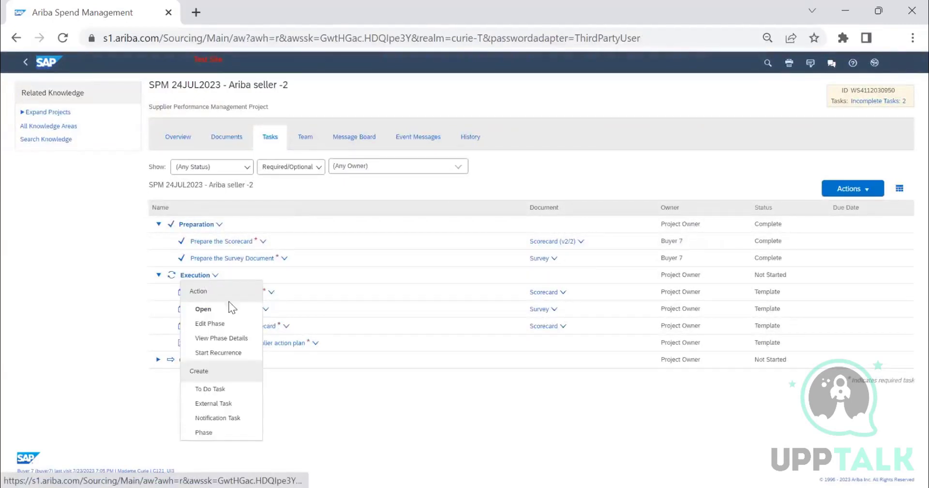
pyautogui.click(215, 323)
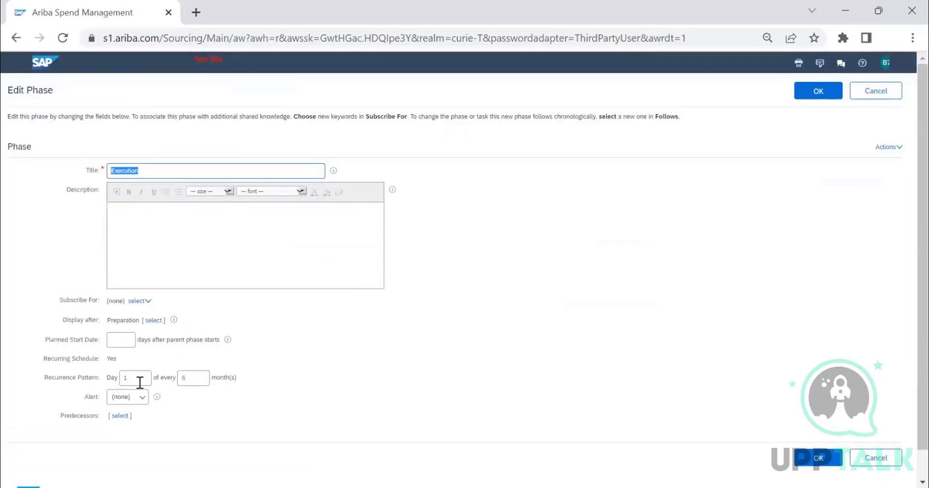
pyautogui.click(140, 397)
pyautogui.click(233, 409)
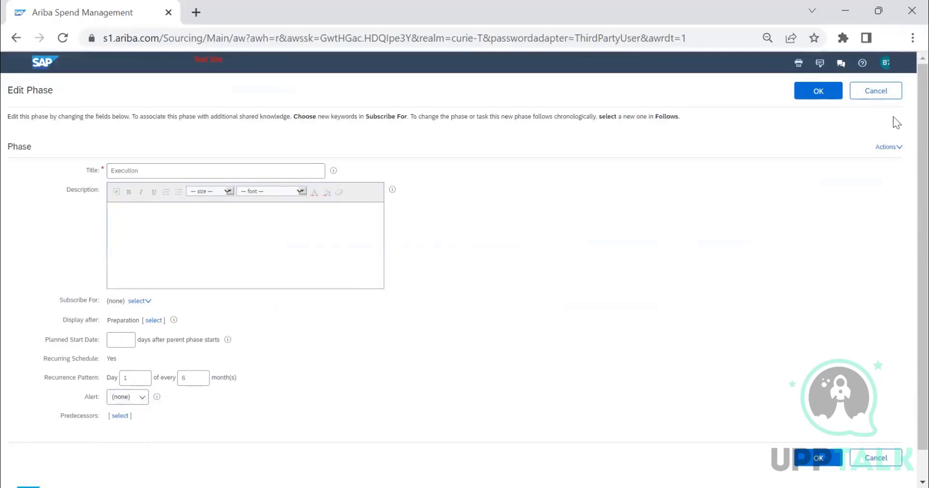
pyautogui.click(819, 92)
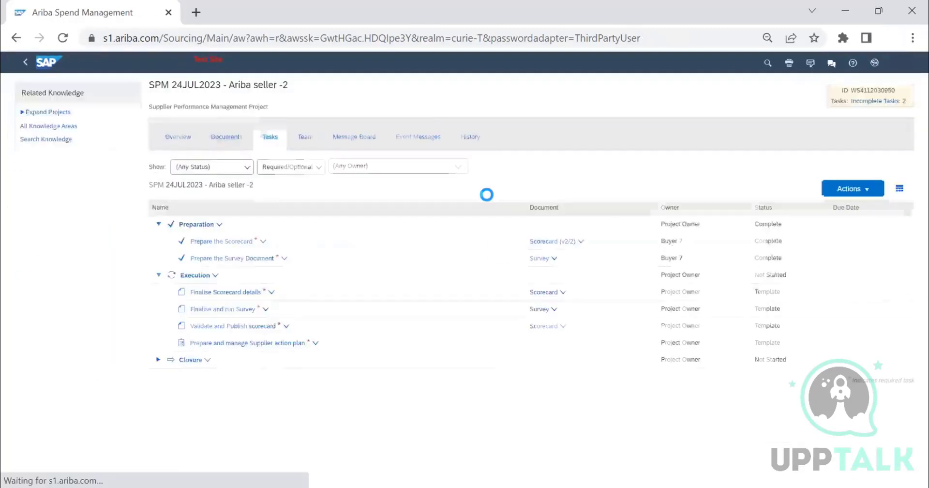
# Start the recurrence of the Execution phase and expand the new Execution (Aug 2023) phase.
pyautogui.click(205, 274)
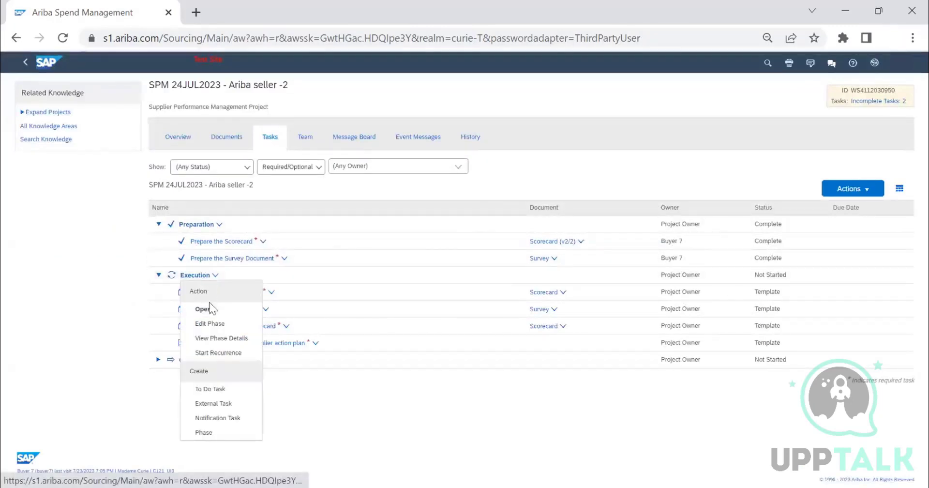
pyautogui.click(229, 356)
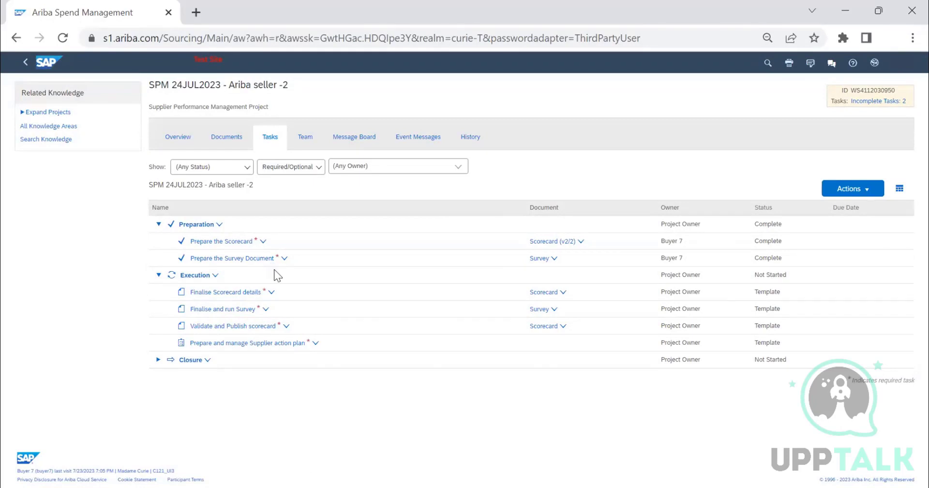
pyautogui.click(158, 275)
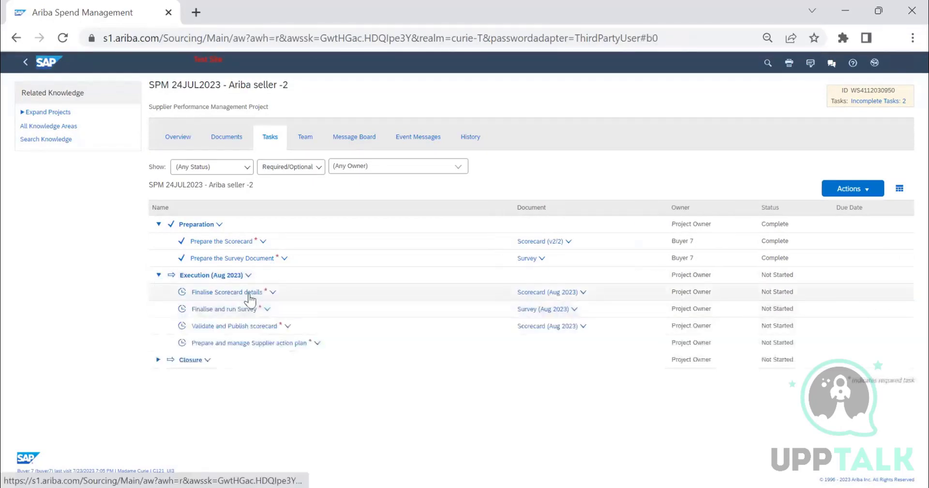
# Publish the Aug 2023 scorecard for performance period 02/01/2023 to 07/31/2023 and mark the Finalise Scorecard details task complete.
pyautogui.click(255, 295)
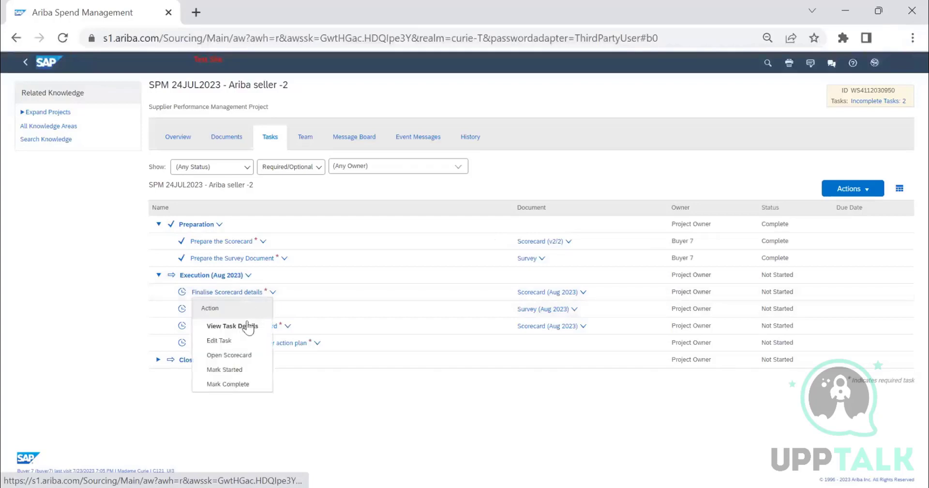
pyautogui.click(280, 329)
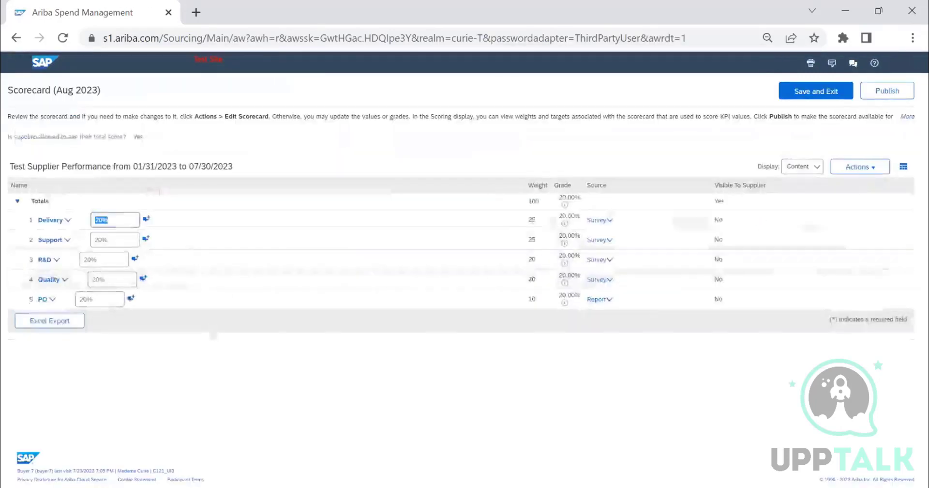
pyautogui.click(887, 92)
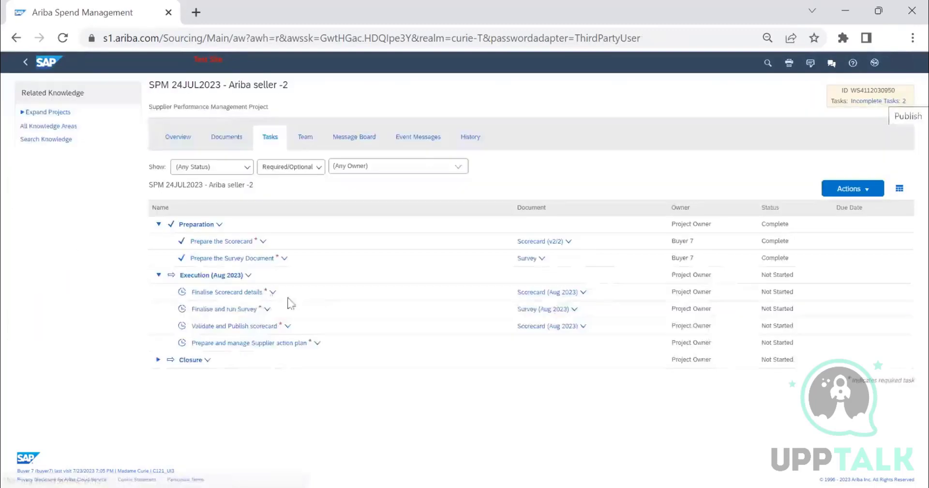
pyautogui.click(259, 293)
pyautogui.click(237, 356)
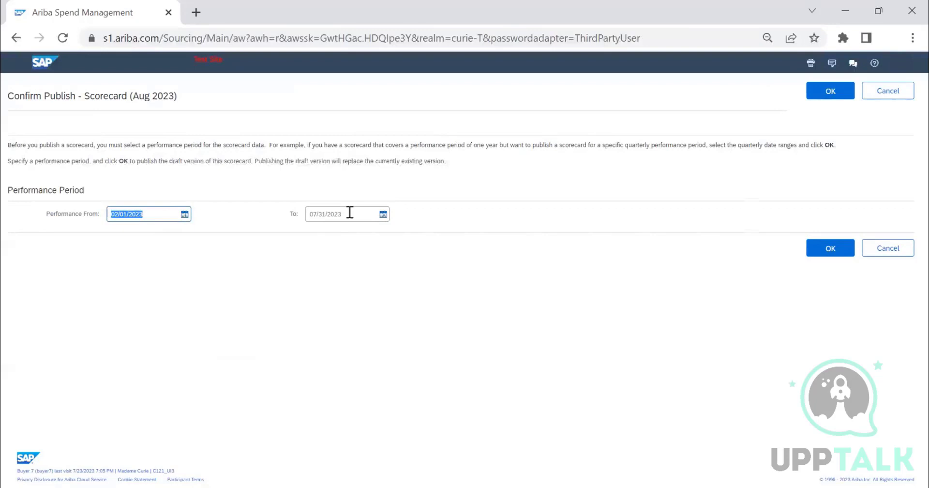
pyautogui.click(830, 93)
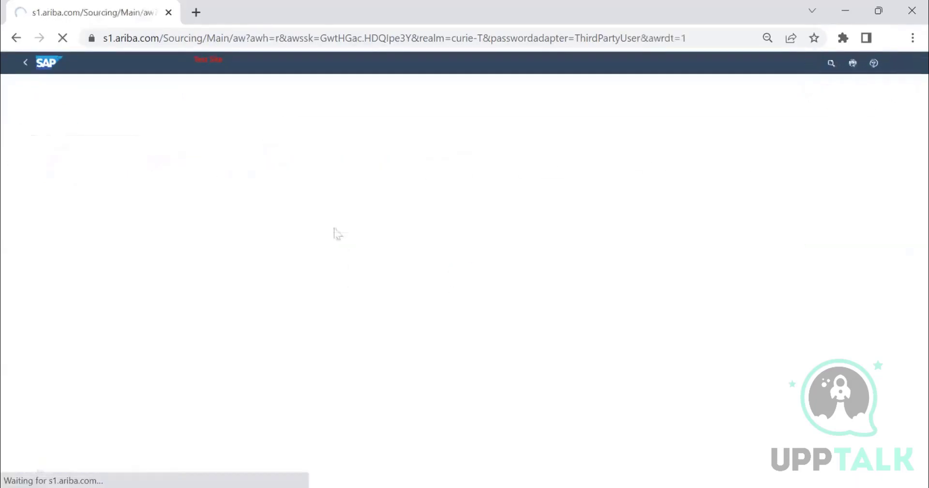
pyautogui.click(274, 294)
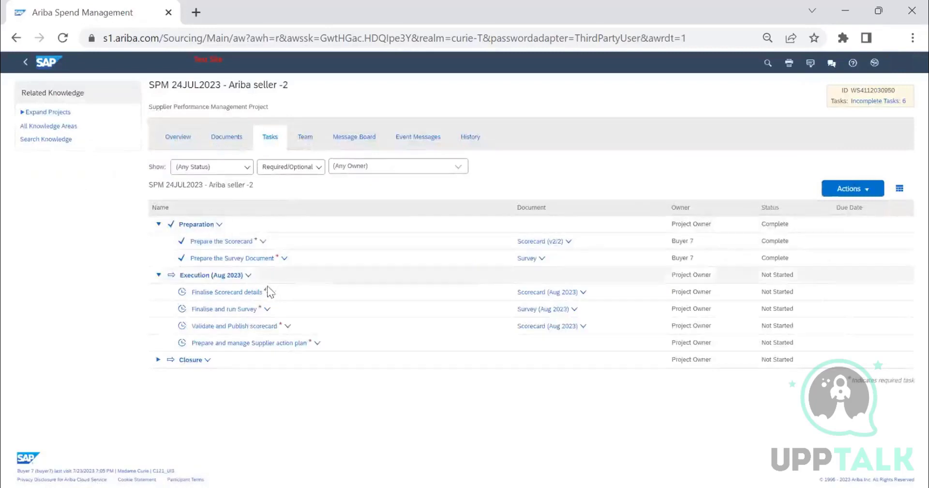
pyautogui.click(239, 383)
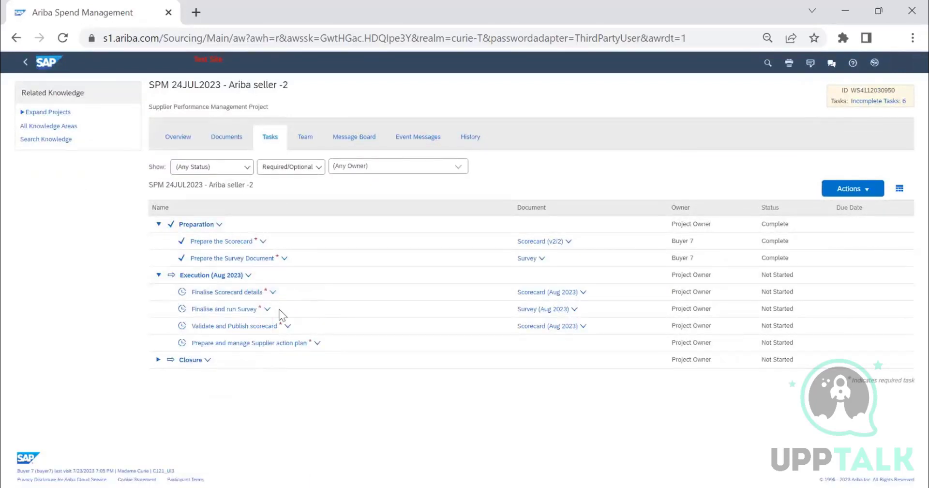
# Open the Aug 2023 survey from the Finalise and run Survey task, review its participants and content, and publish it.
pyautogui.click(246, 310)
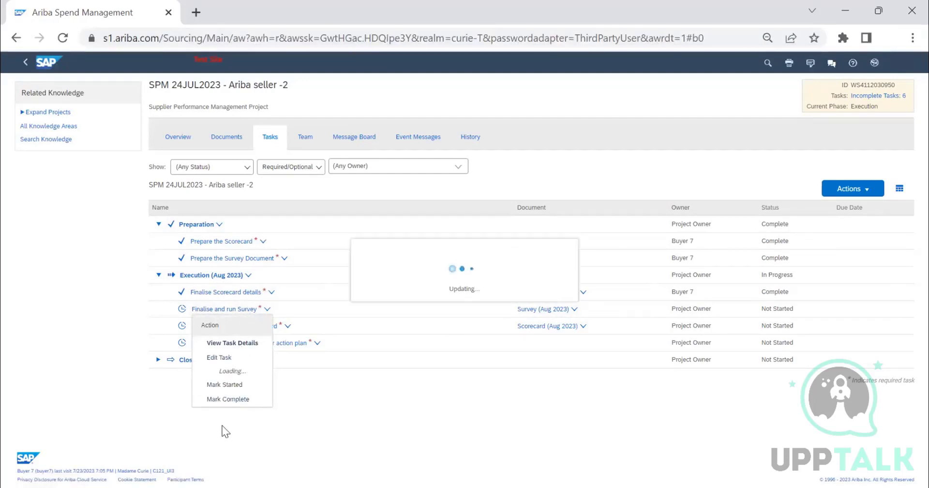
pyautogui.click(234, 383)
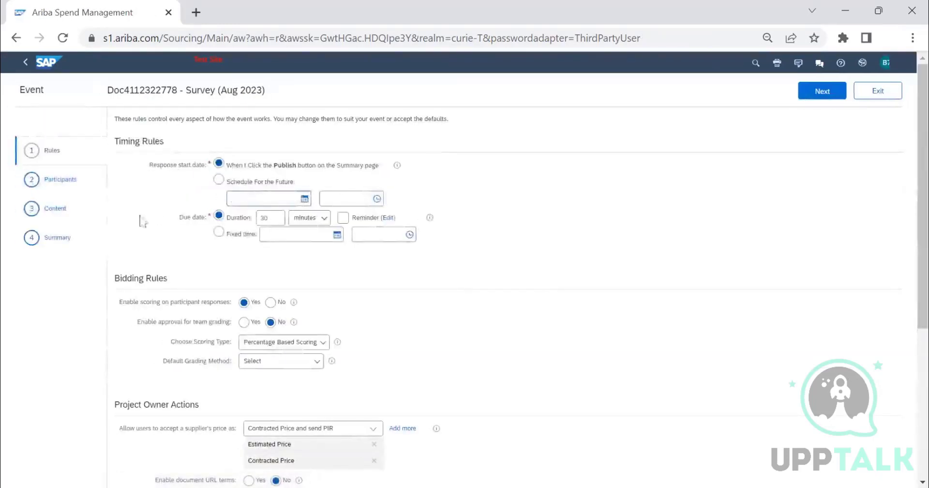
pyautogui.click(68, 184)
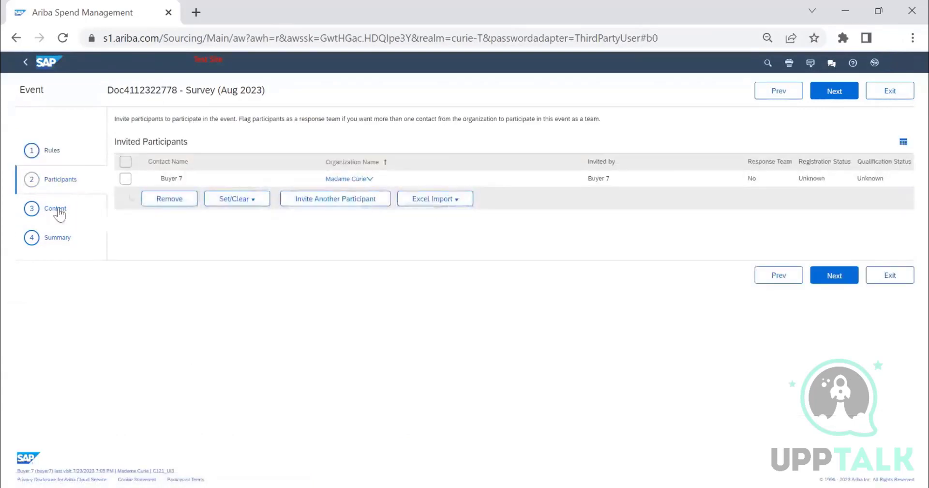
pyautogui.click(58, 208)
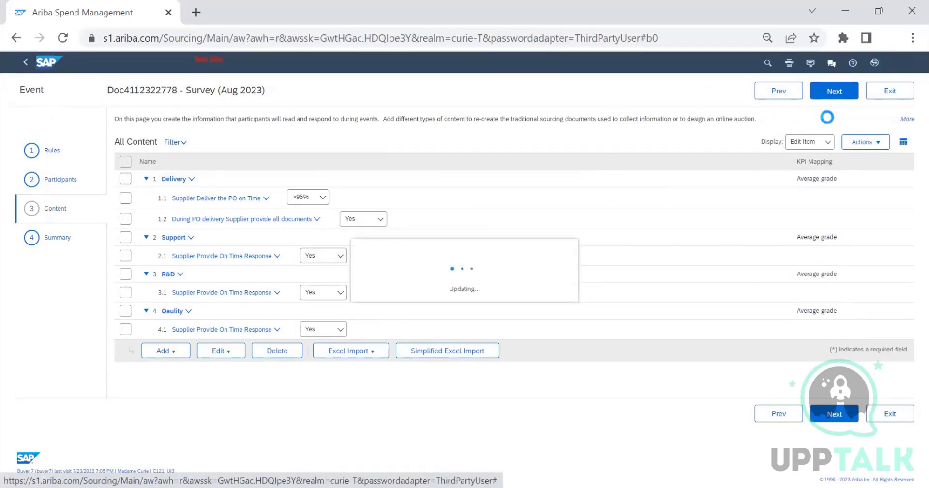
pyautogui.click(833, 92)
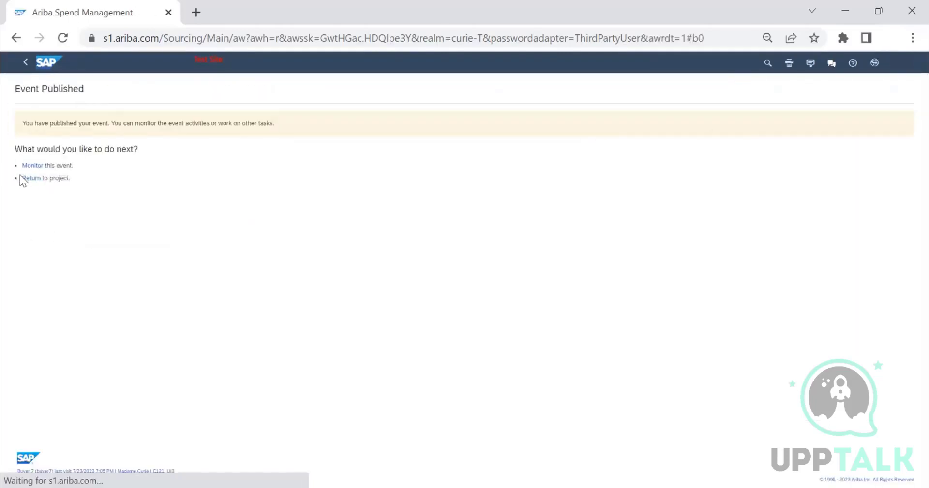
# Monitor the published Aug 2023 survey event and check its content responses, display options and available event actions.
pyautogui.click(31, 167)
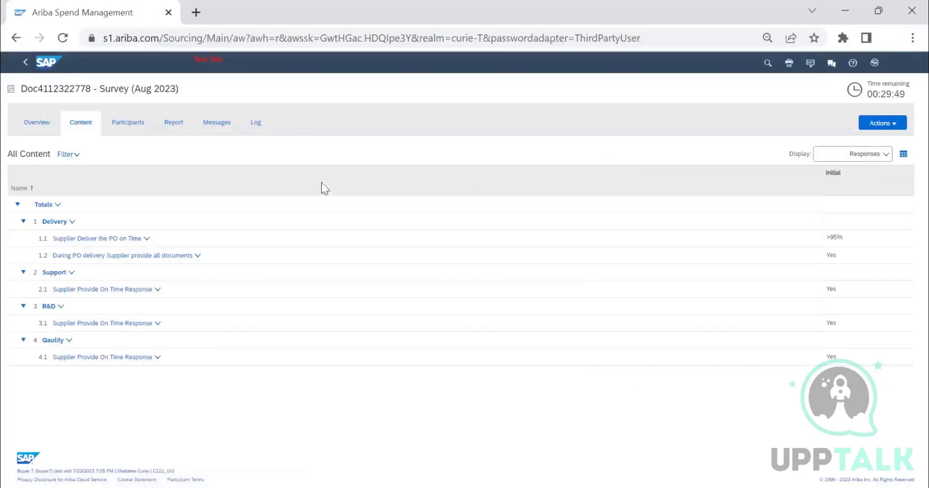
pyautogui.click(866, 154)
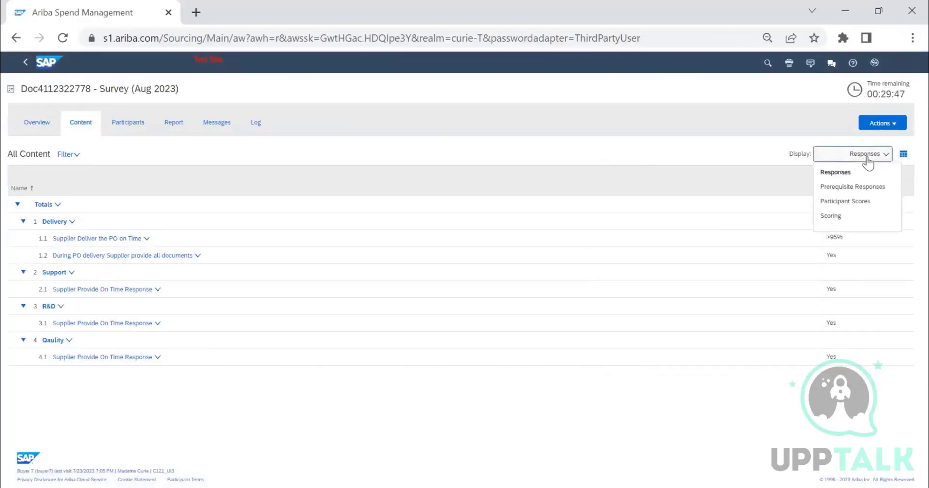
pyautogui.click(882, 123)
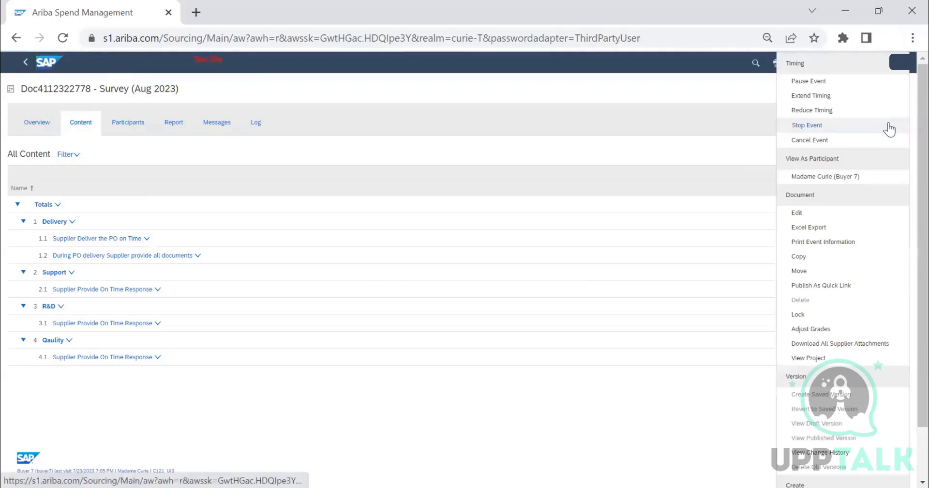
pyautogui.click(675, 160)
pyautogui.click(865, 154)
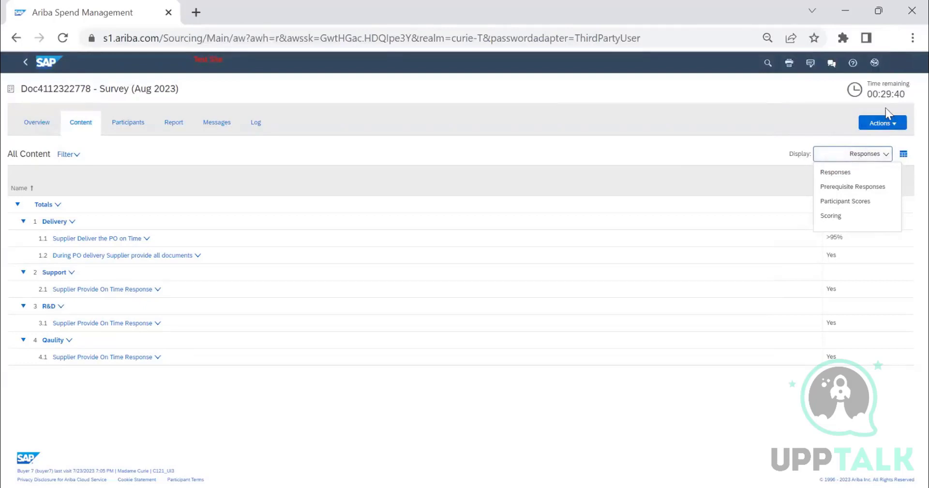
# Check the Aug 2023 survey's invited participant, preview the survey content as that participant, and end the preview.
pyautogui.click(890, 124)
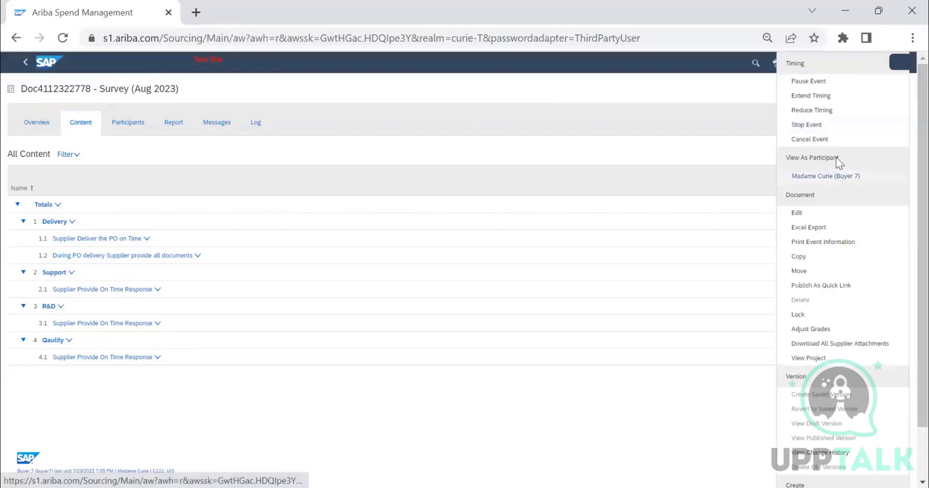
pyautogui.click(840, 174)
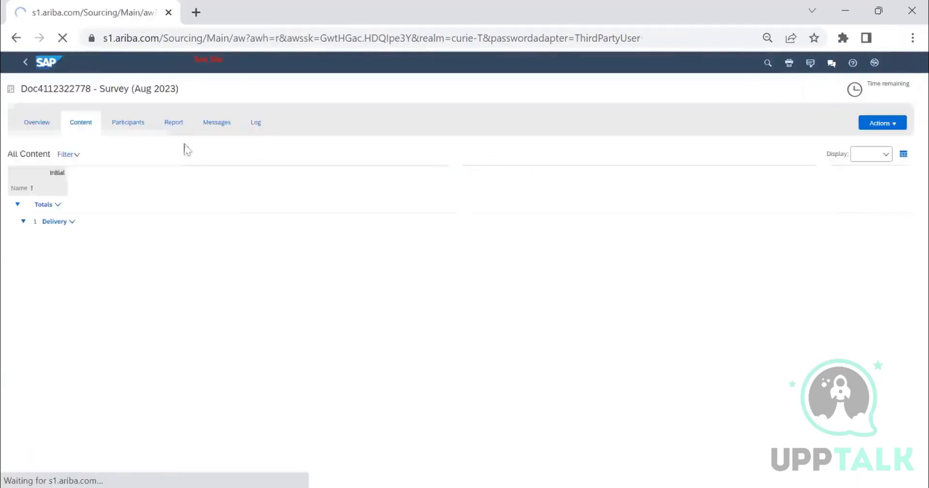
pyautogui.click(133, 125)
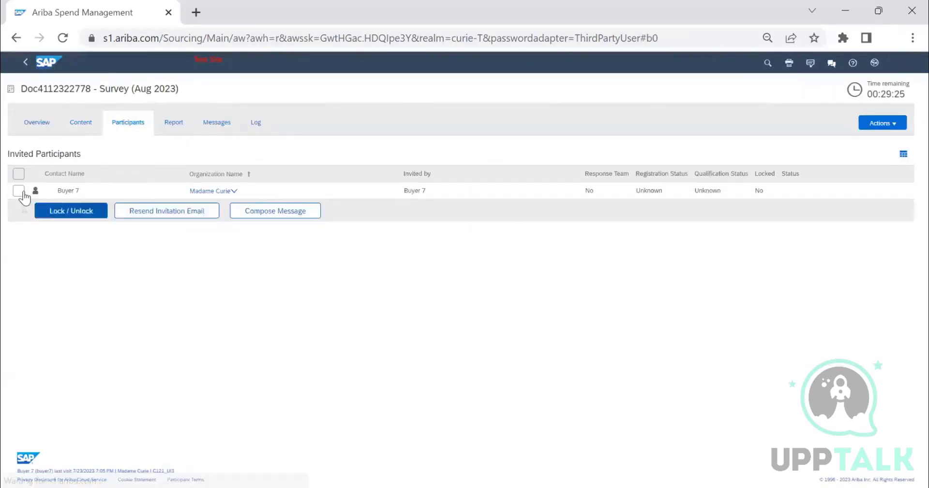
pyautogui.click(19, 191)
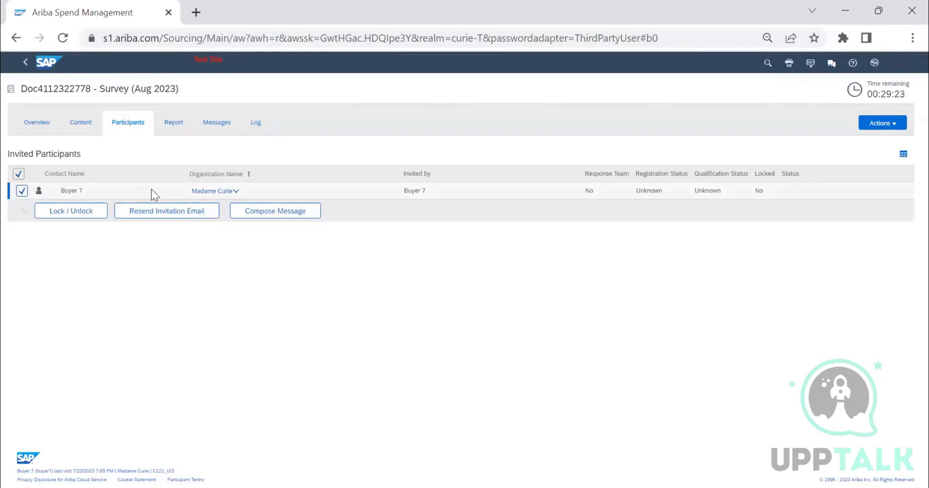
pyautogui.click(882, 124)
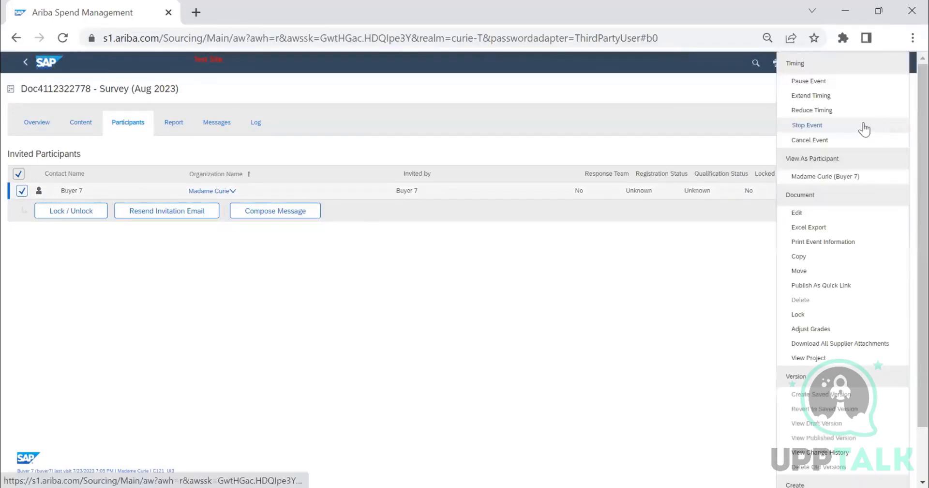
pyautogui.click(830, 176)
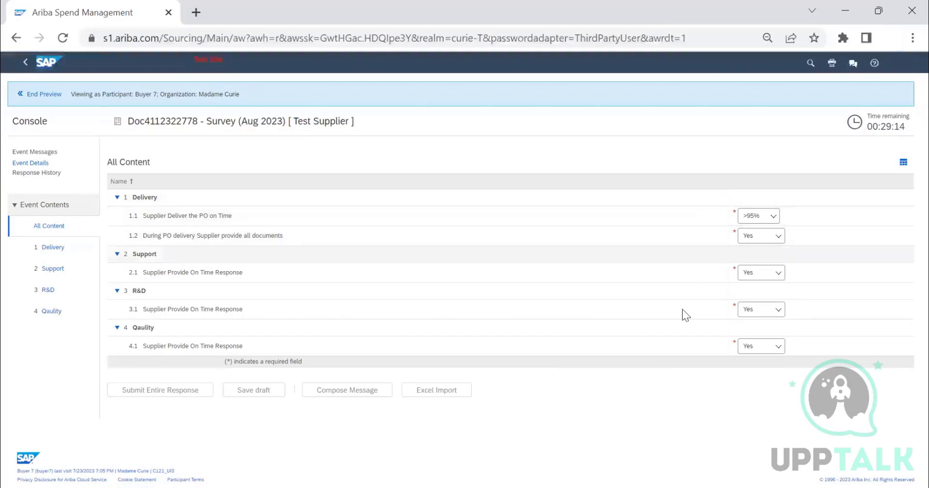
pyautogui.click(37, 95)
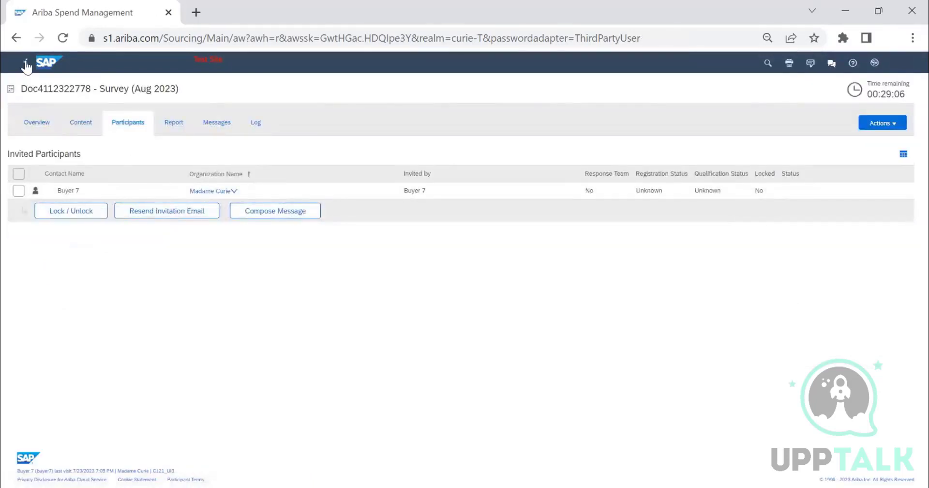
# Open Survey (Aug 2023) for responding from the Execution (Aug 2023) folder in the project's documents.
pyautogui.click(205, 133)
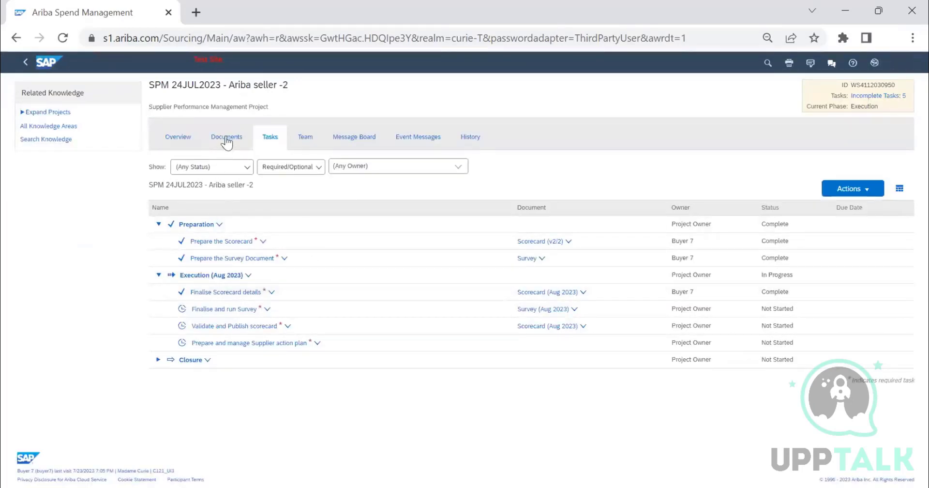
pyautogui.click(227, 137)
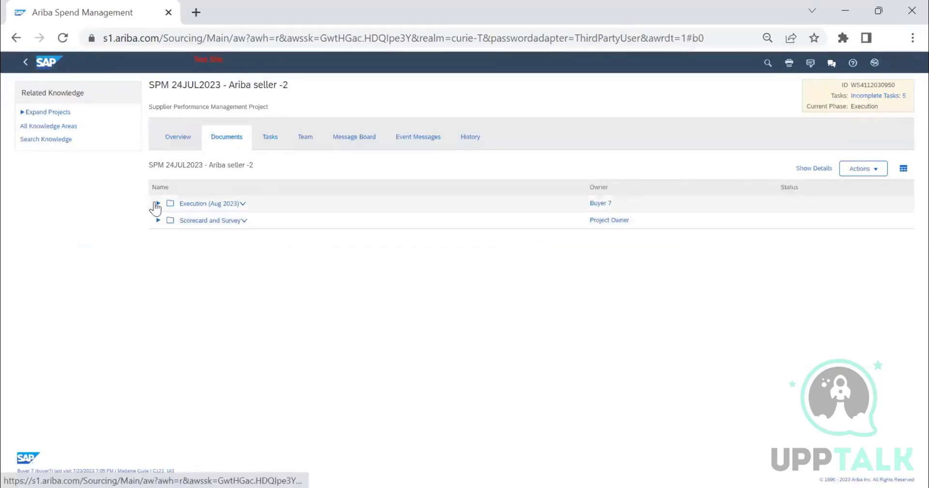
pyautogui.click(157, 203)
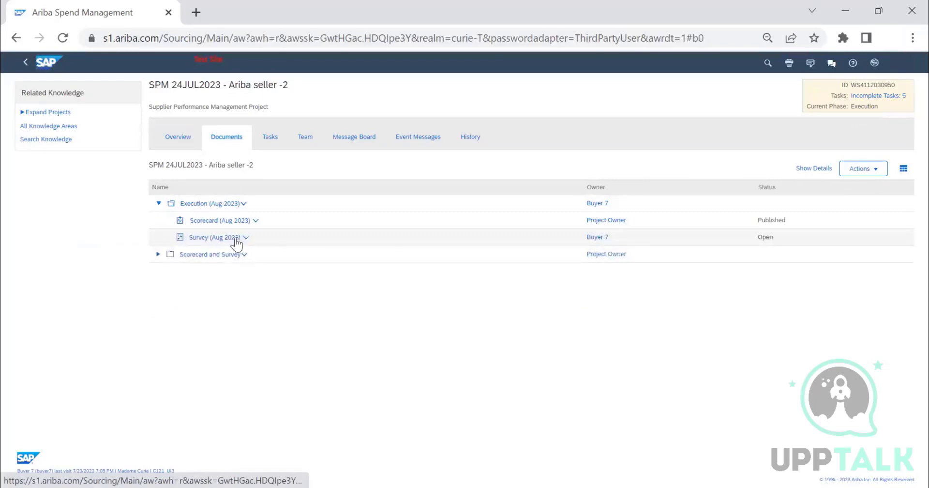
pyautogui.click(245, 237)
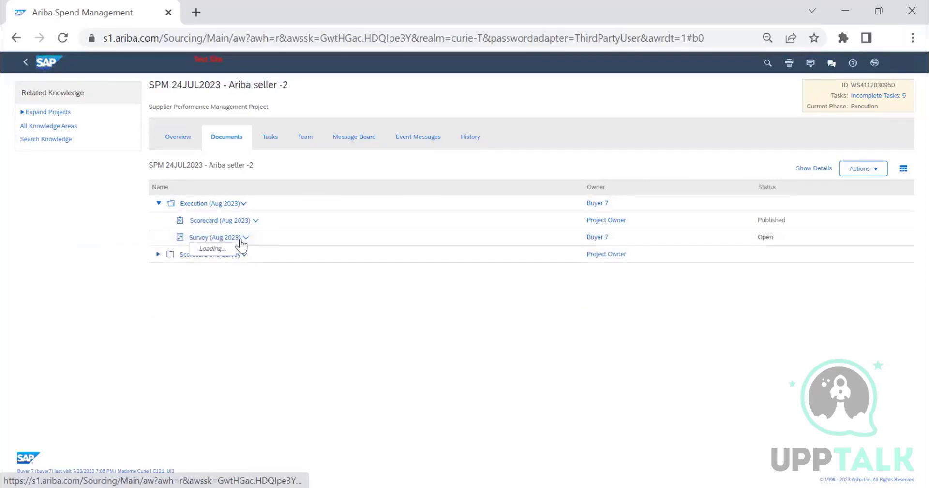
pyautogui.click(248, 274)
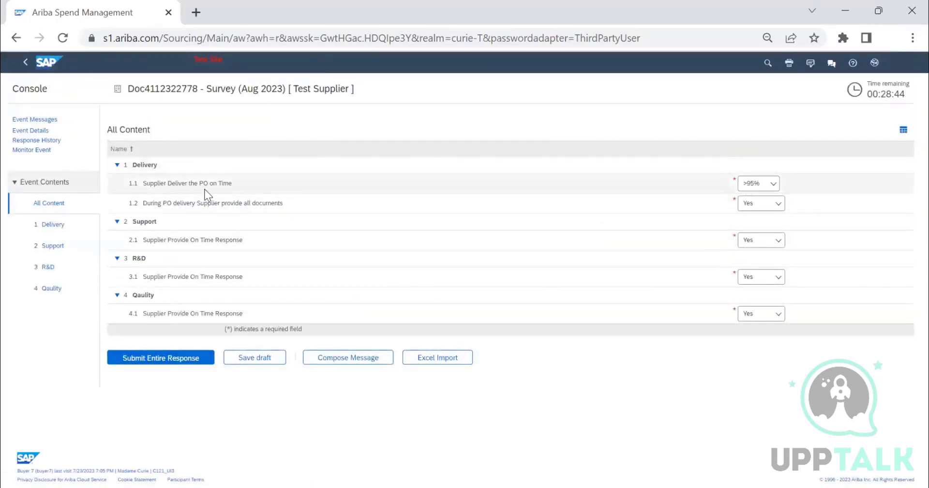
# Answer survey question 1.1 with <85% and questions 1.2 and 2.1 with No, and submit the entire response.
pyautogui.click(759, 183)
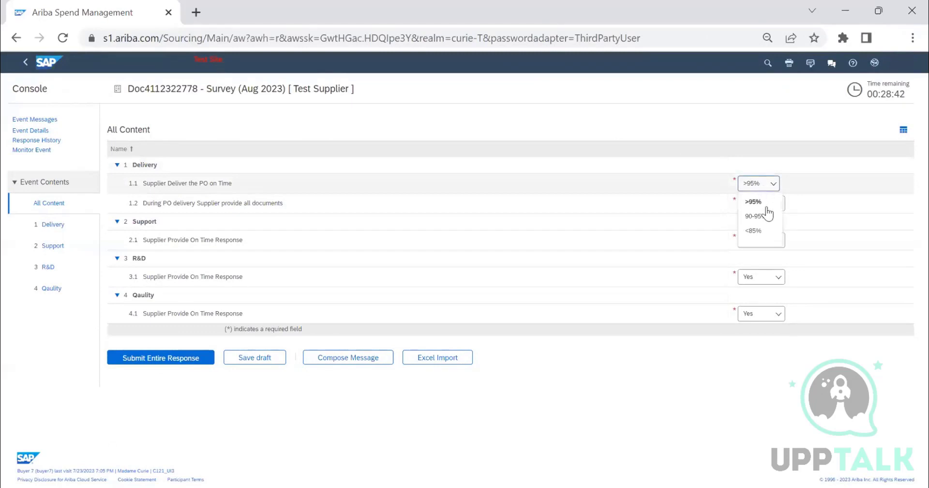
pyautogui.click(761, 231)
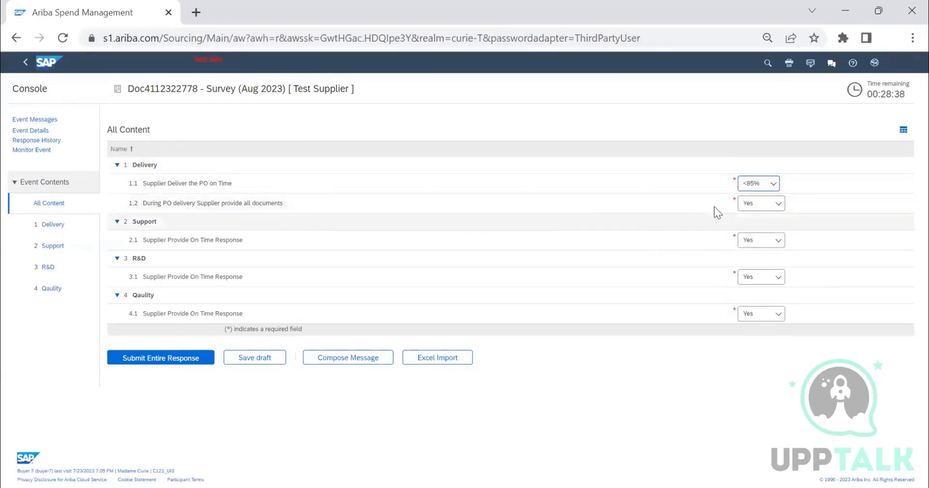
pyautogui.click(755, 204)
pyautogui.click(762, 237)
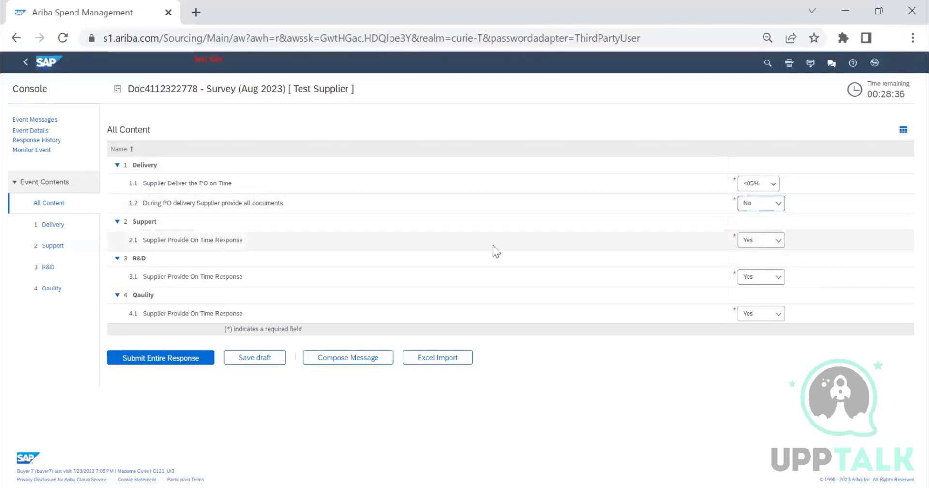
pyautogui.click(768, 240)
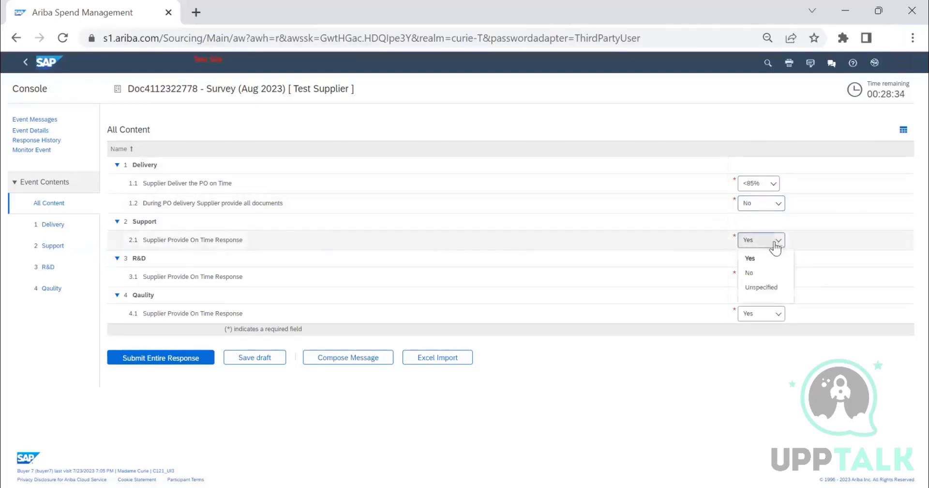
pyautogui.click(760, 269)
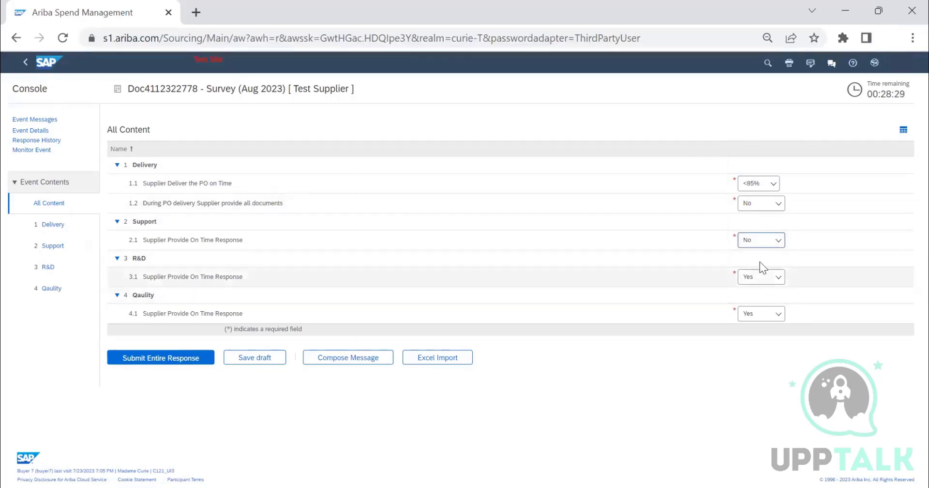
pyautogui.click(706, 361)
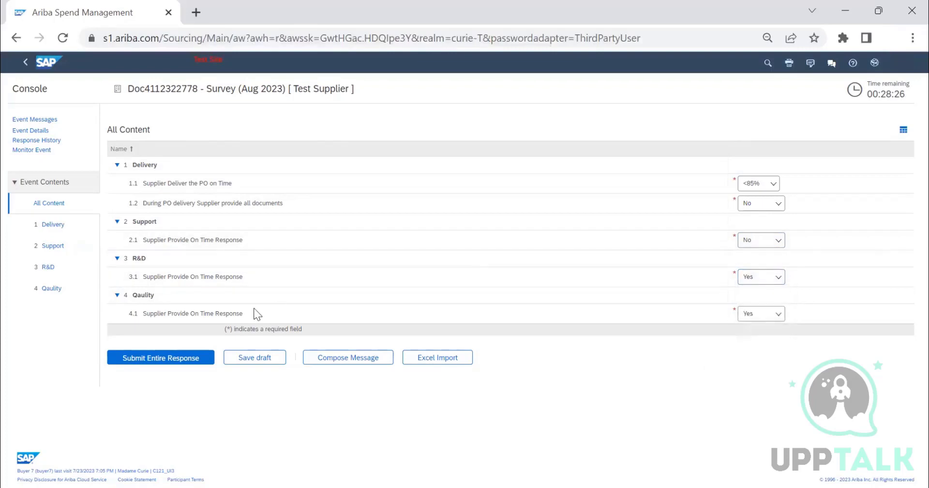
pyautogui.click(165, 361)
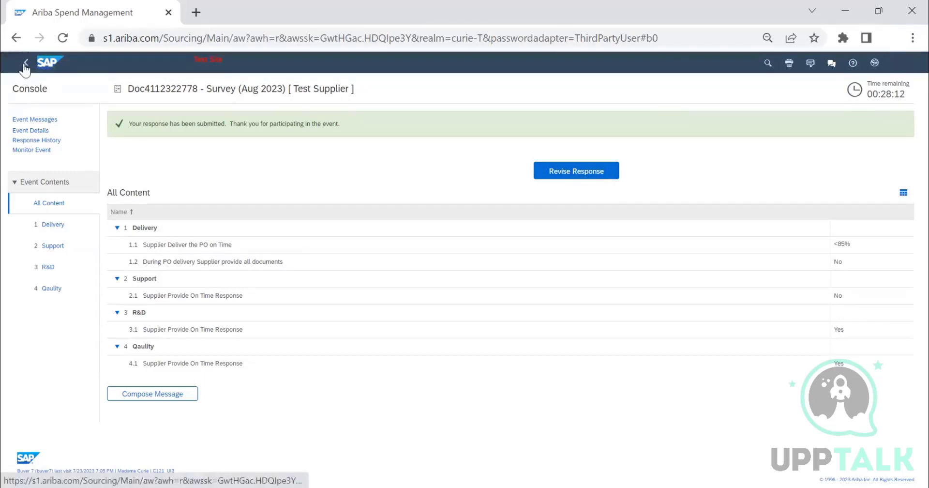
# Leave the survey for the Suppliers dashboard and add the My Documents content to it.
pyautogui.click(25, 67)
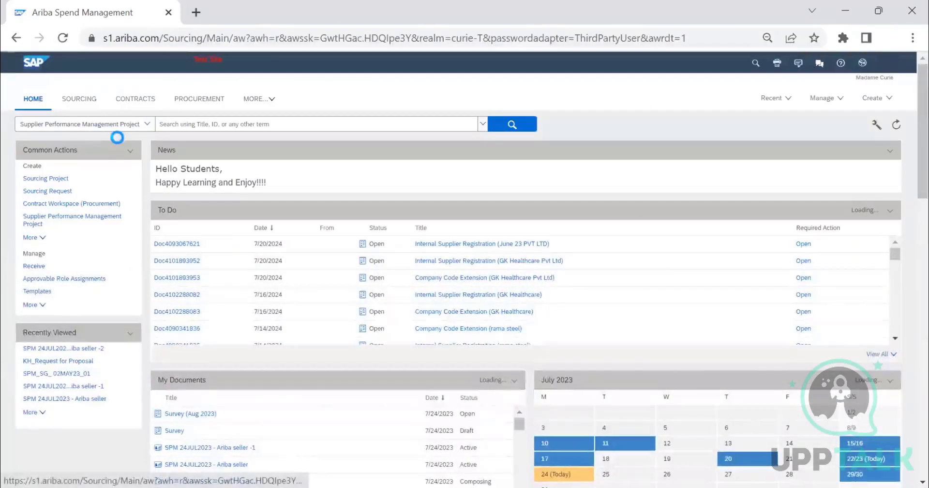
pyautogui.click(35, 350)
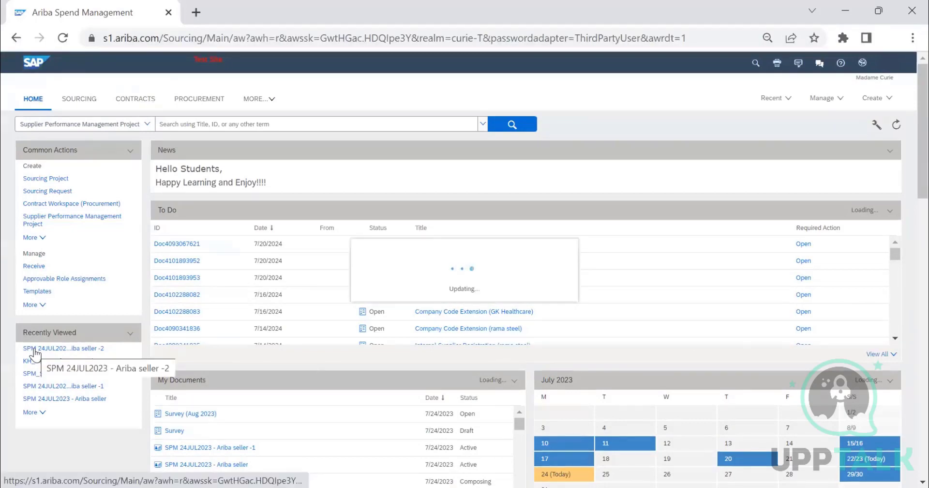
pyautogui.click(256, 99)
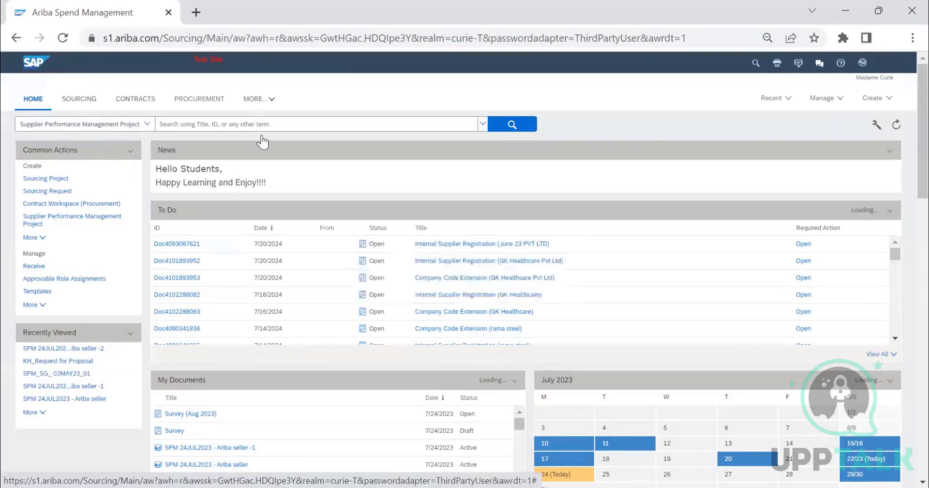
pyautogui.click(261, 190)
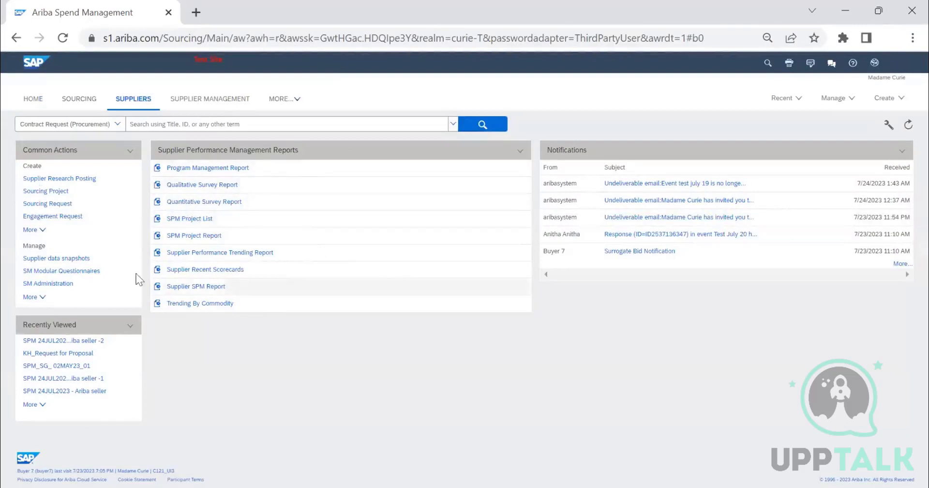
pyautogui.click(889, 127)
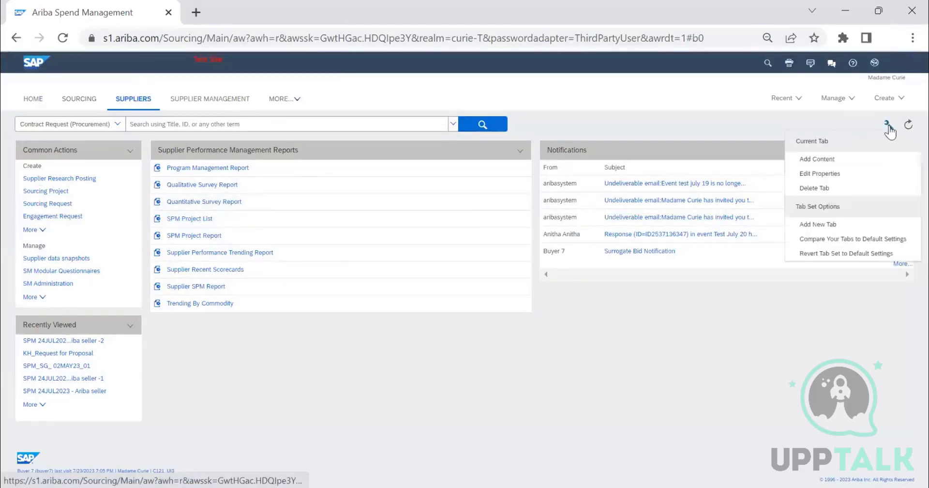
pyautogui.click(828, 159)
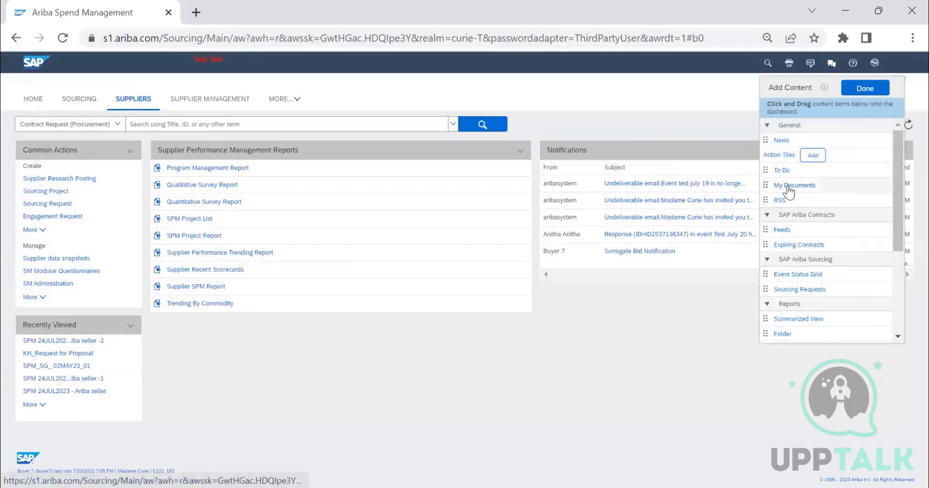
pyautogui.click(789, 185)
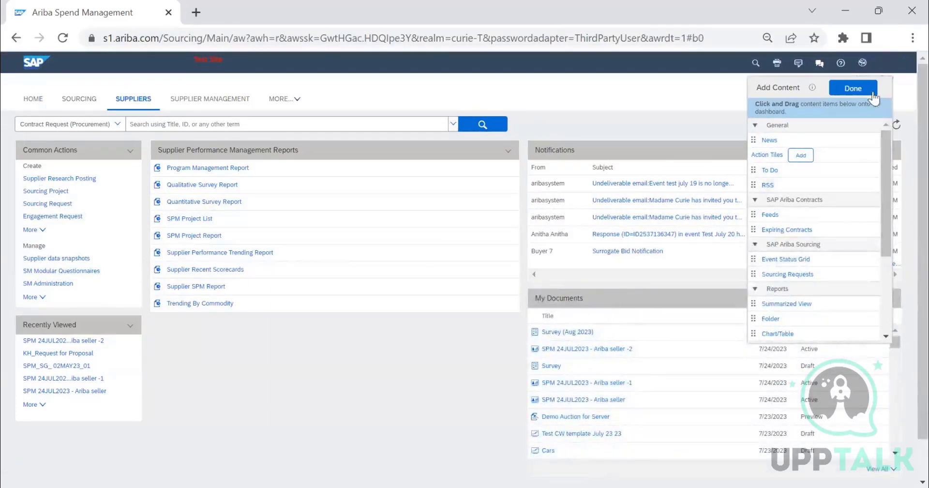
pyautogui.click(853, 88)
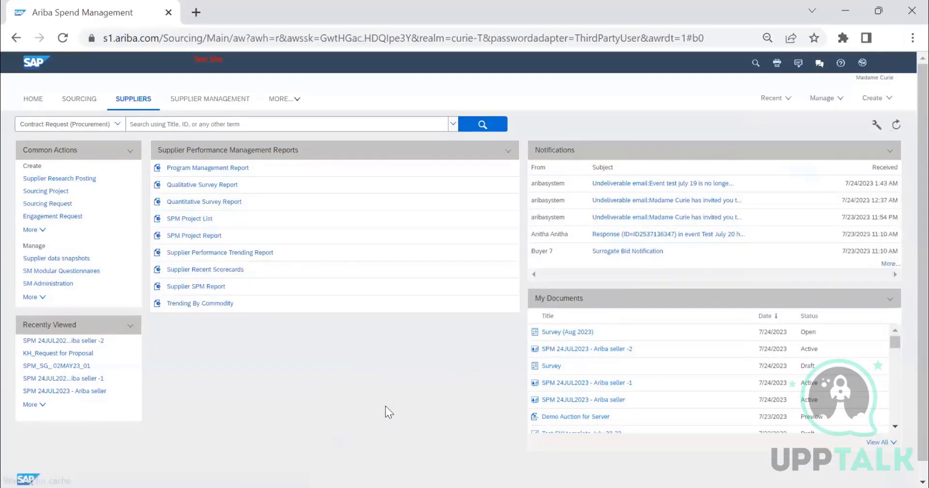
# Open the project SPM 24JUL2023 - Ariba seller -2 and mark its Finalise and run Survey task started and complete.
pyautogui.click(591, 349)
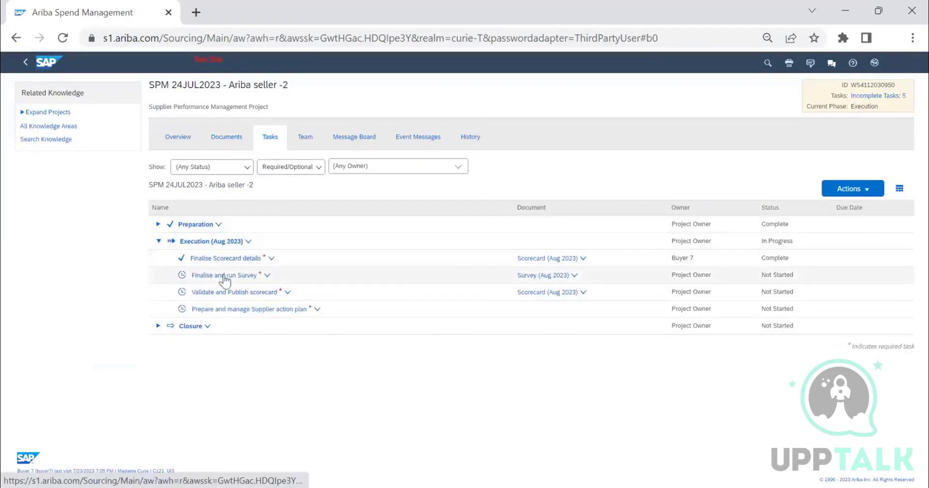
pyautogui.click(223, 275)
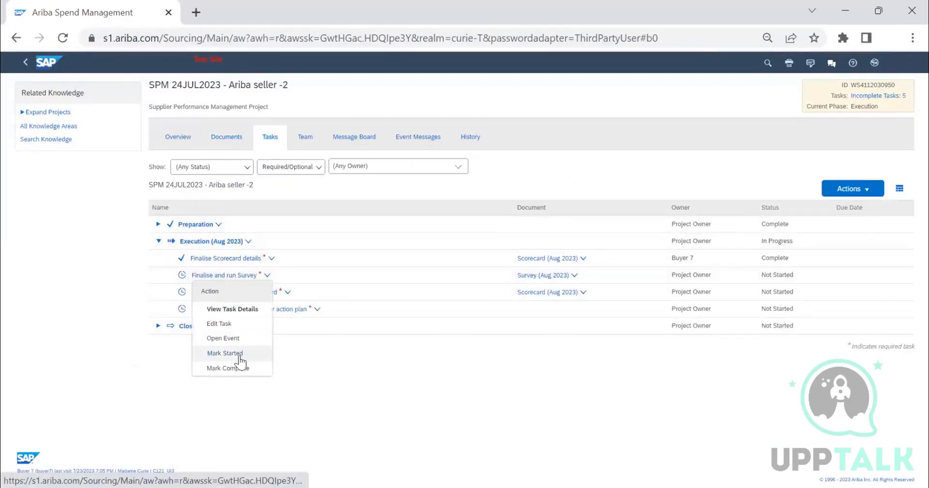
pyautogui.click(240, 358)
pyautogui.click(240, 276)
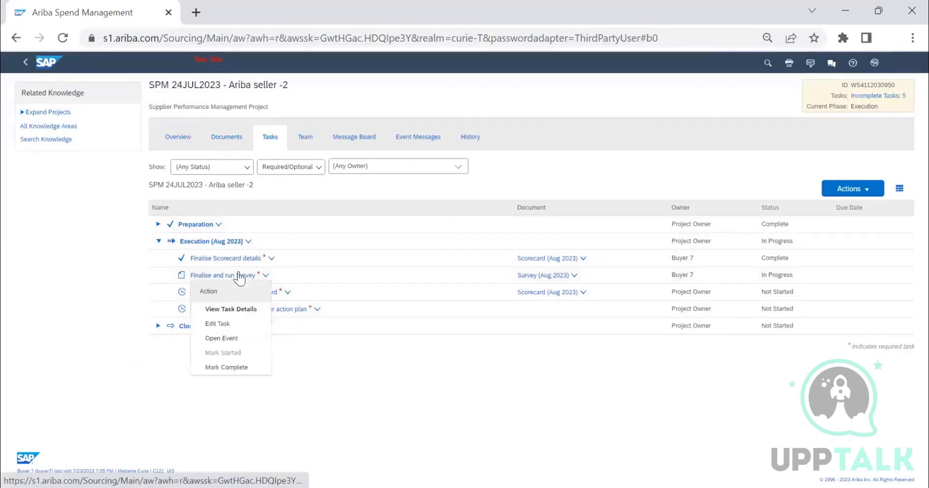
pyautogui.click(237, 367)
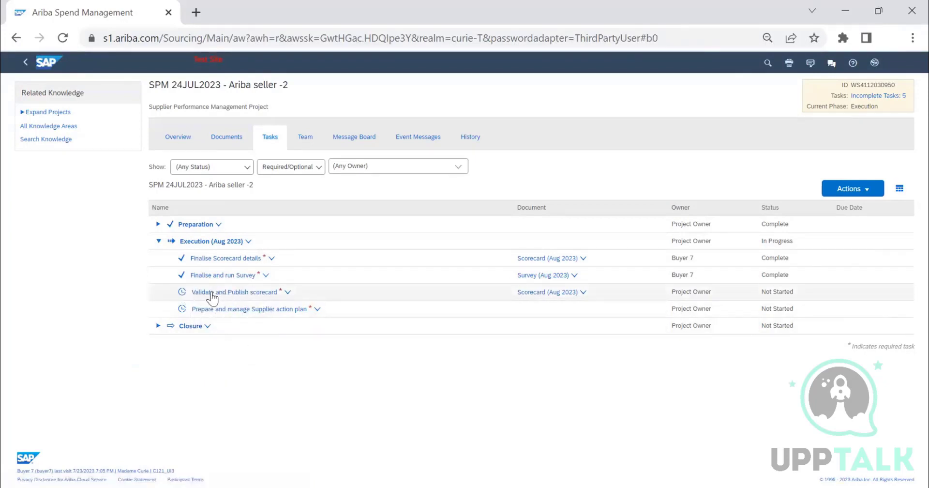
# Review the Aug 2023 scorecard's grades and available actions from the Validate and Publish scorecard task, and close the scorecard.
pyautogui.click(213, 292)
pyautogui.click(235, 360)
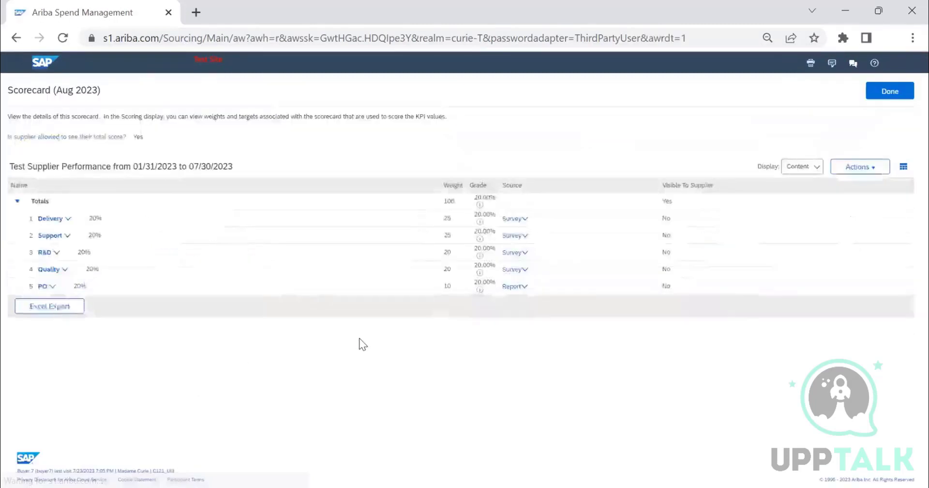
pyautogui.click(845, 166)
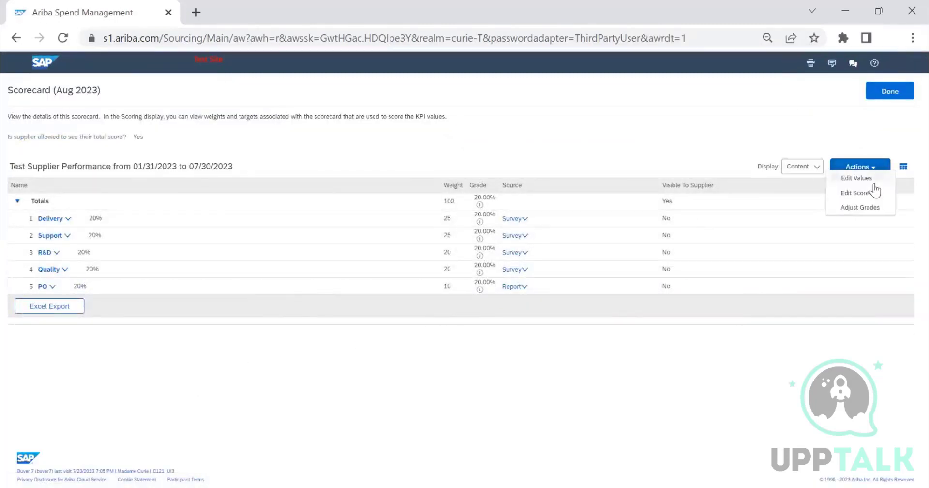
pyautogui.click(809, 102)
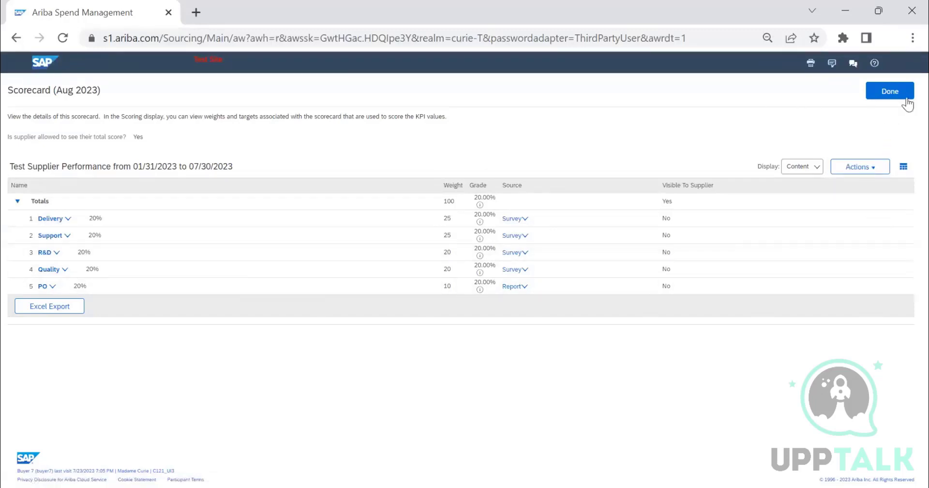
pyautogui.click(907, 101)
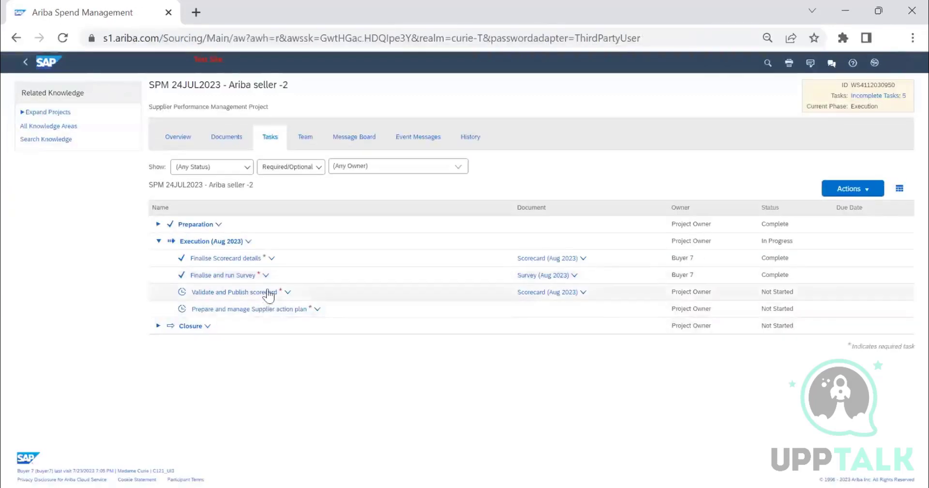
# Mark the Validate and Publish scorecard task complete and check the actions available for the Prepare and manage Supplier action plan task.
pyautogui.click(265, 292)
pyautogui.click(251, 384)
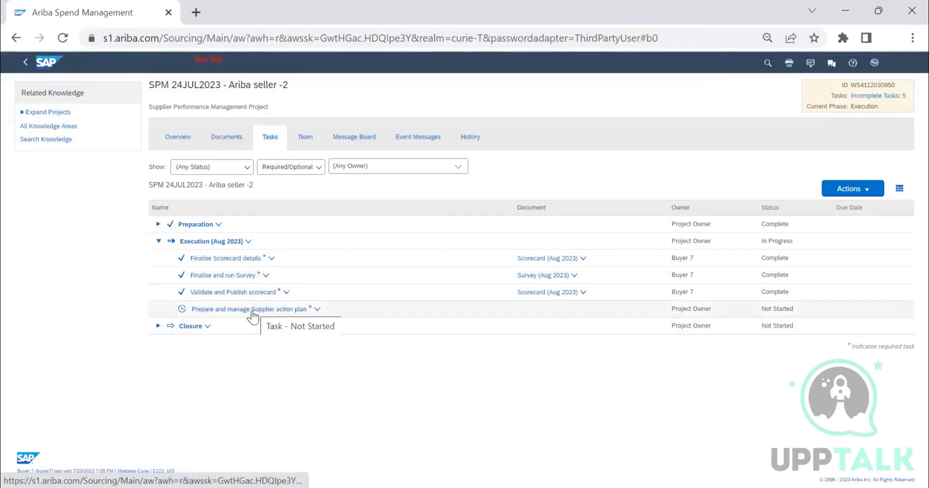
pyautogui.click(252, 312)
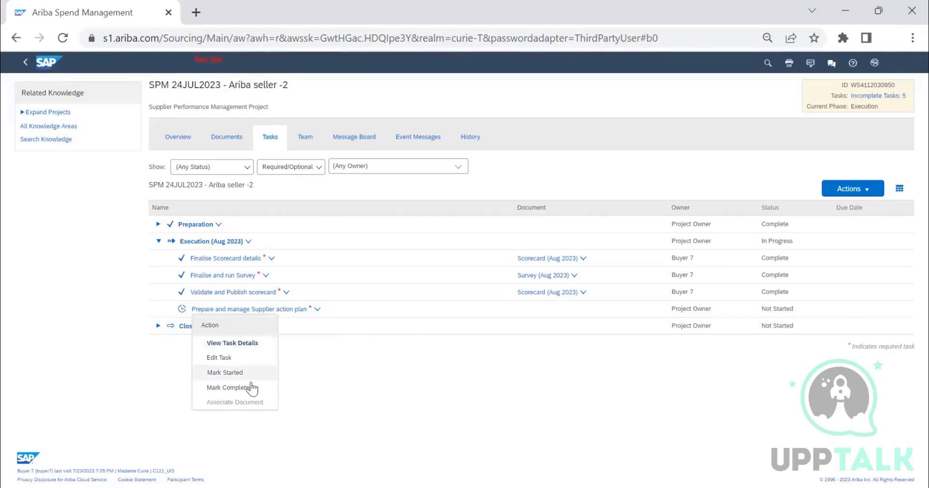
pyautogui.click(326, 347)
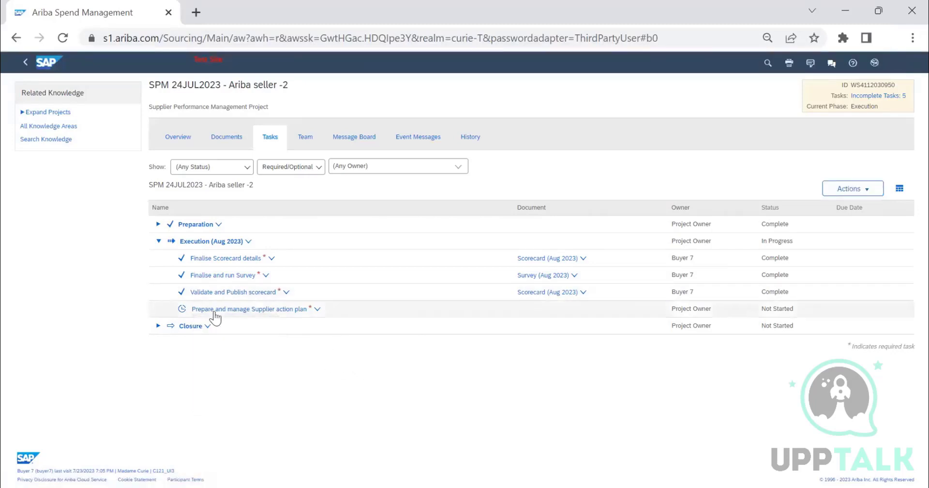
# Open Survey (Aug 2023) from the project's documents and display its participant scores.
pyautogui.click(231, 148)
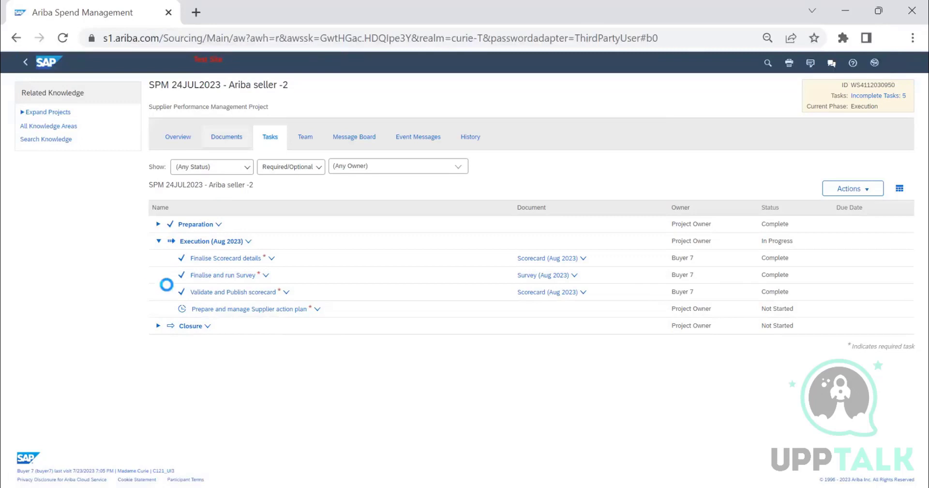
pyautogui.click(229, 137)
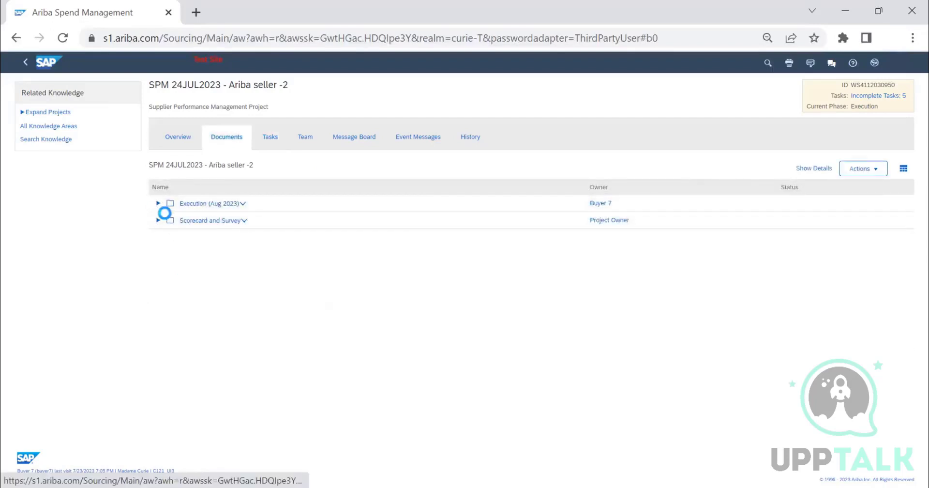
pyautogui.click(243, 238)
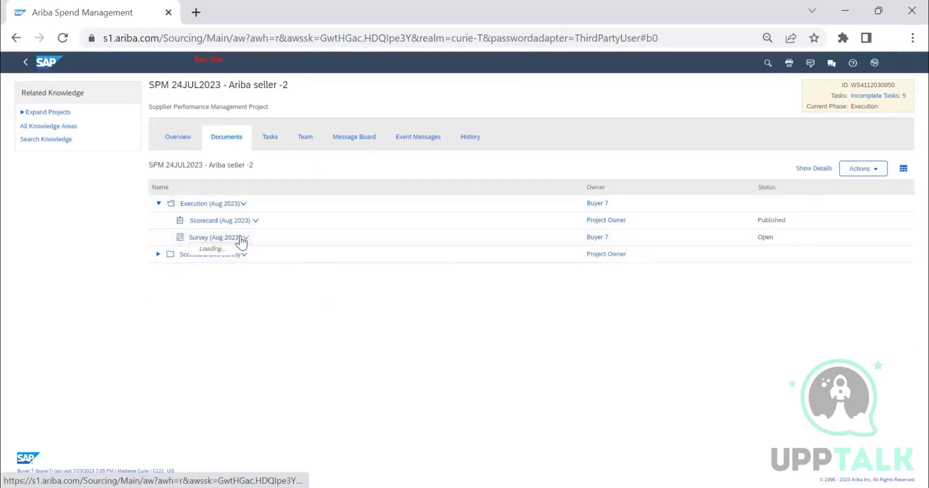
pyautogui.click(231, 286)
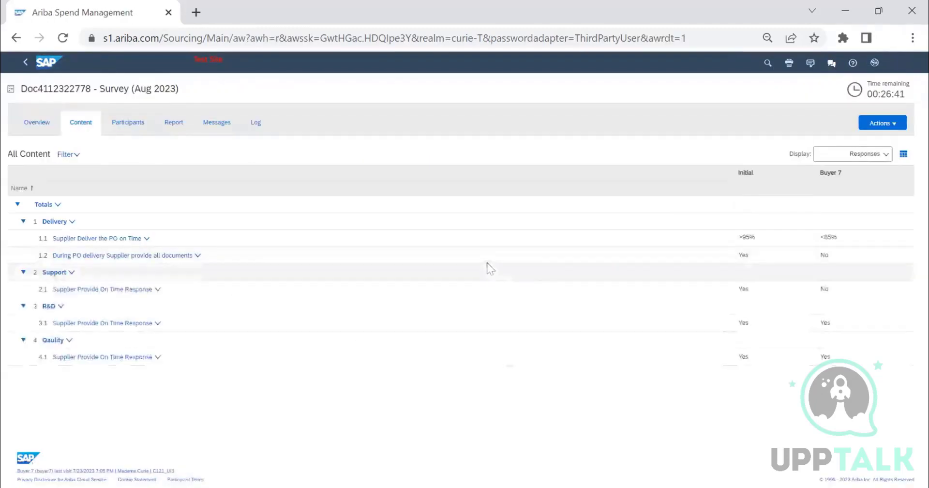
pyautogui.click(873, 155)
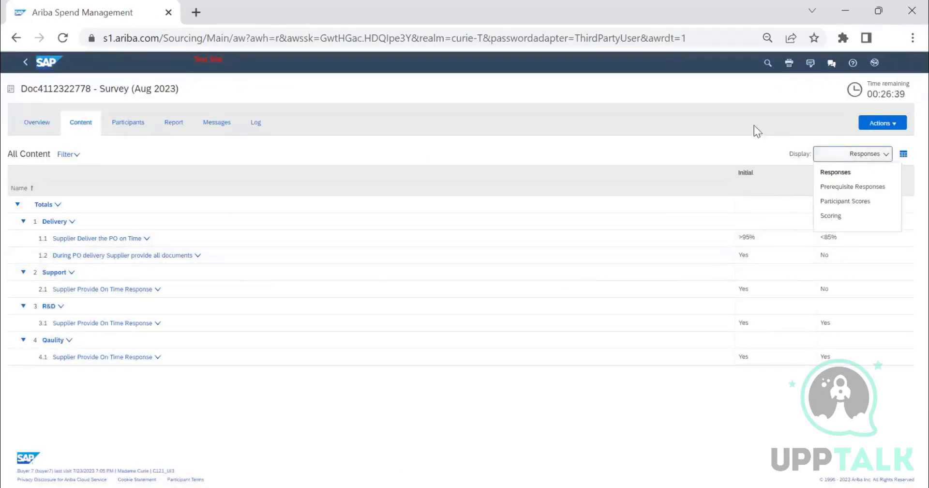
pyautogui.click(869, 157)
pyautogui.click(878, 201)
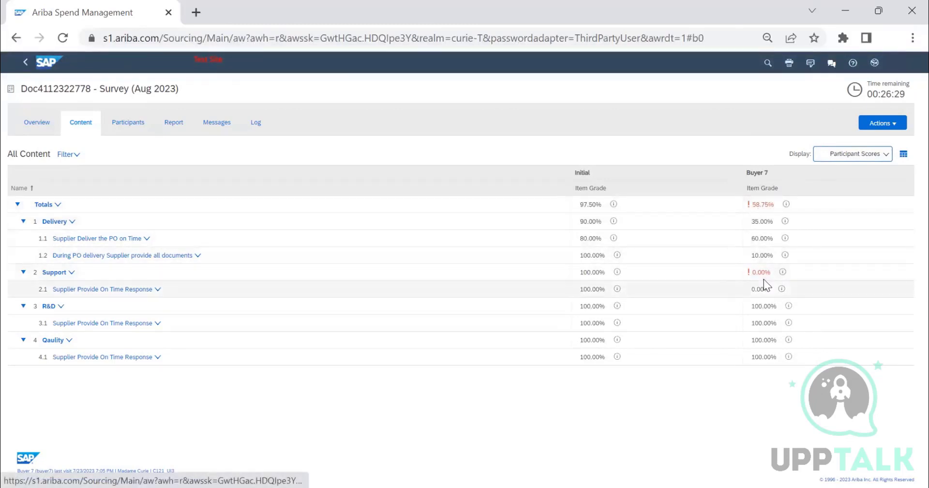
# Examine the survey's scoring setup and participant responses, and return to the project's documents.
pyautogui.click(856, 158)
pyautogui.click(857, 213)
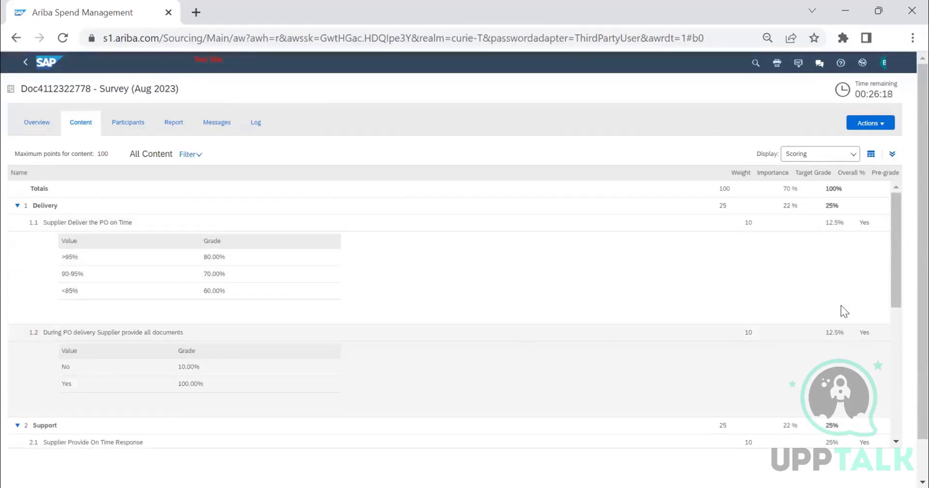
pyautogui.scroll(-3, 830, 231)
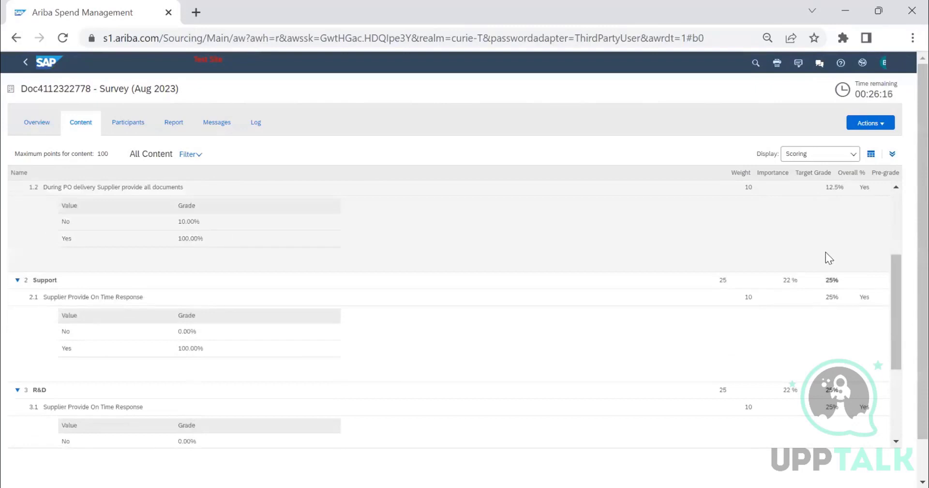
pyautogui.scroll(-3, 828, 258)
pyautogui.click(840, 154)
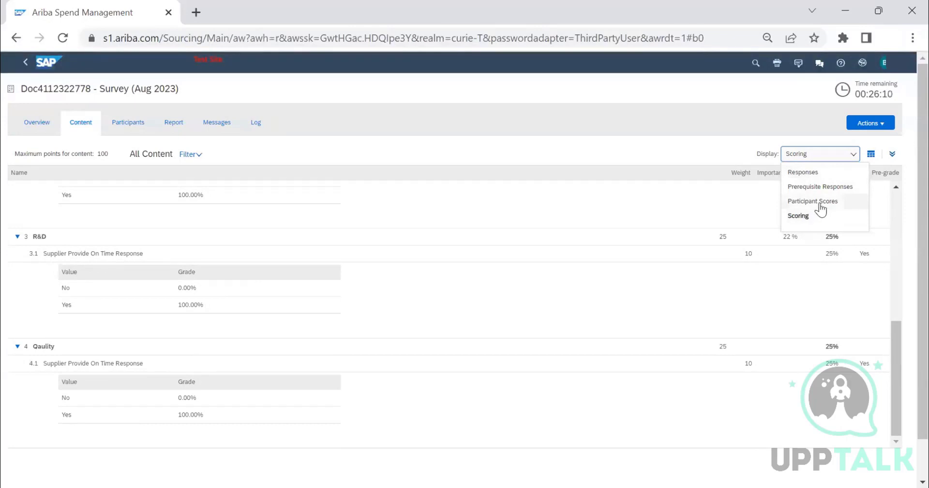
pyautogui.click(820, 174)
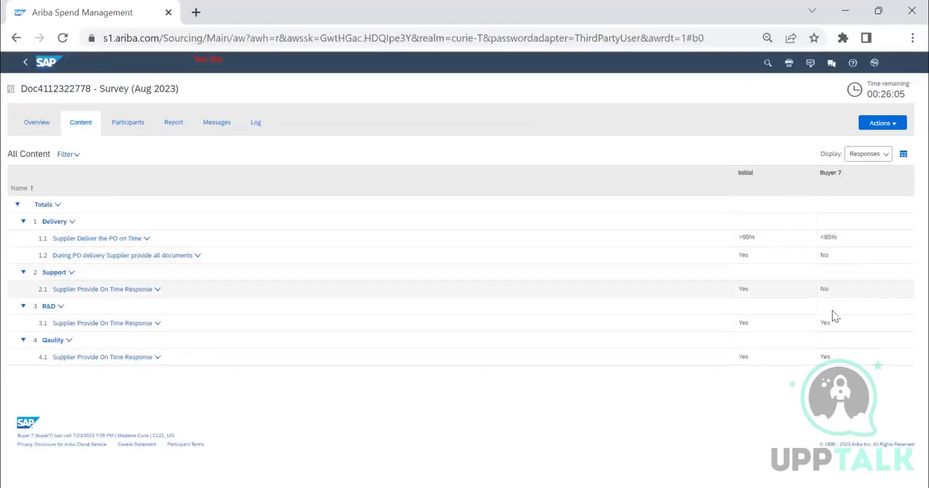
pyautogui.click(882, 159)
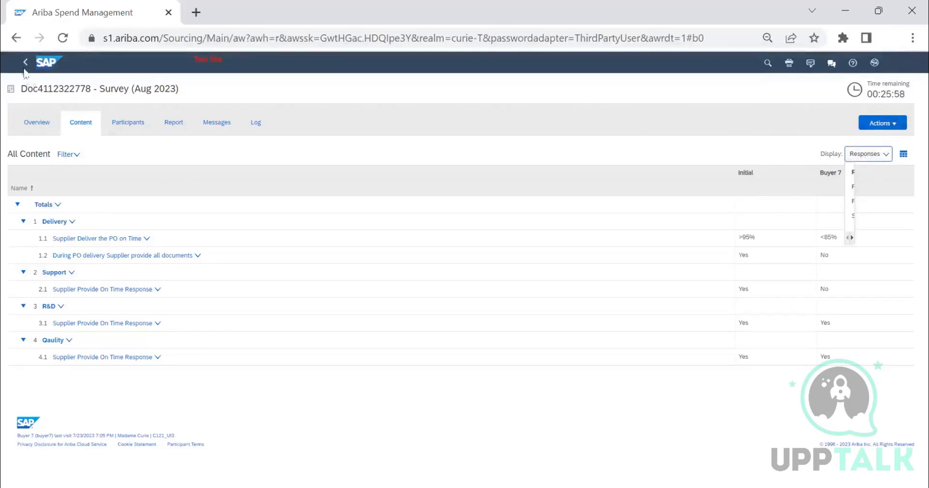
pyautogui.click(83, 121)
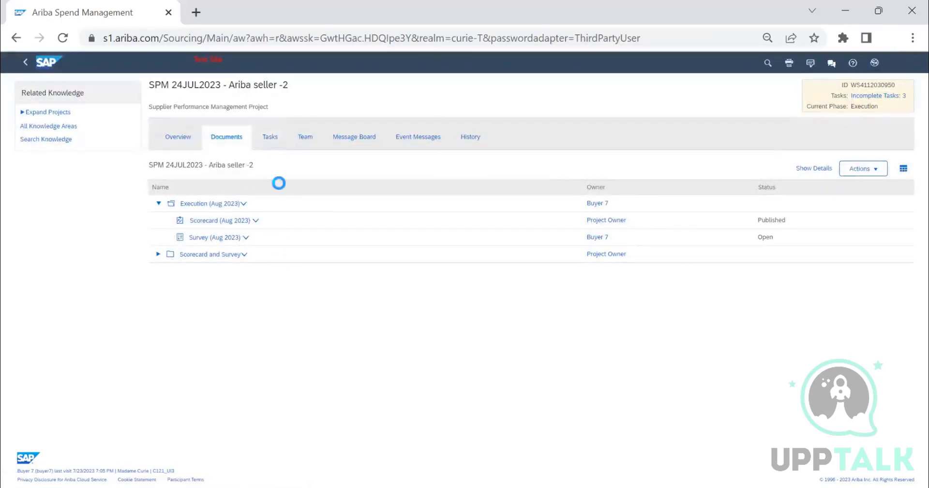
# Mark the Prepare and manage Supplier action plan task complete in the Execution (Aug 2023) phase.
pyautogui.click(274, 144)
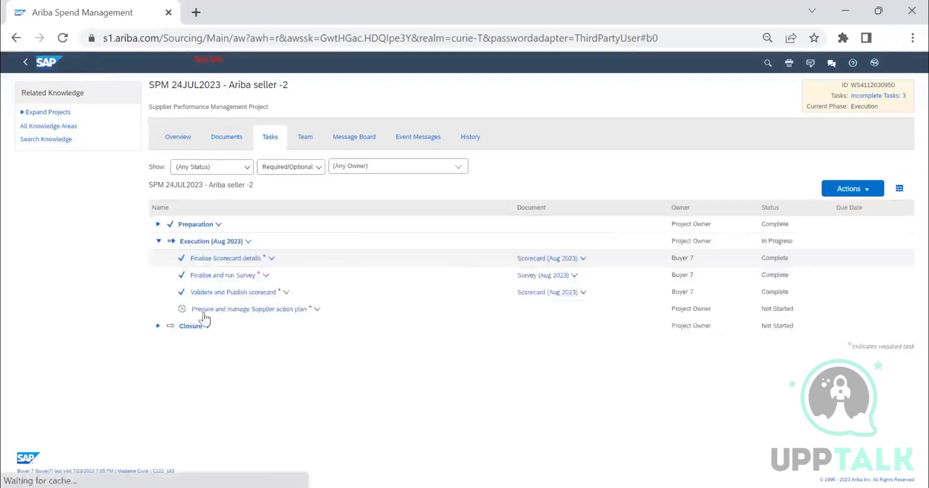
pyautogui.click(283, 310)
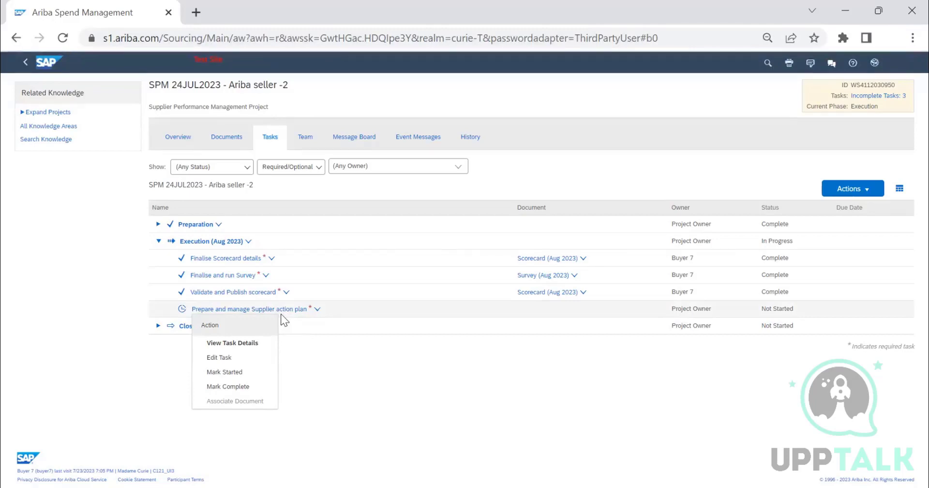
pyautogui.click(232, 387)
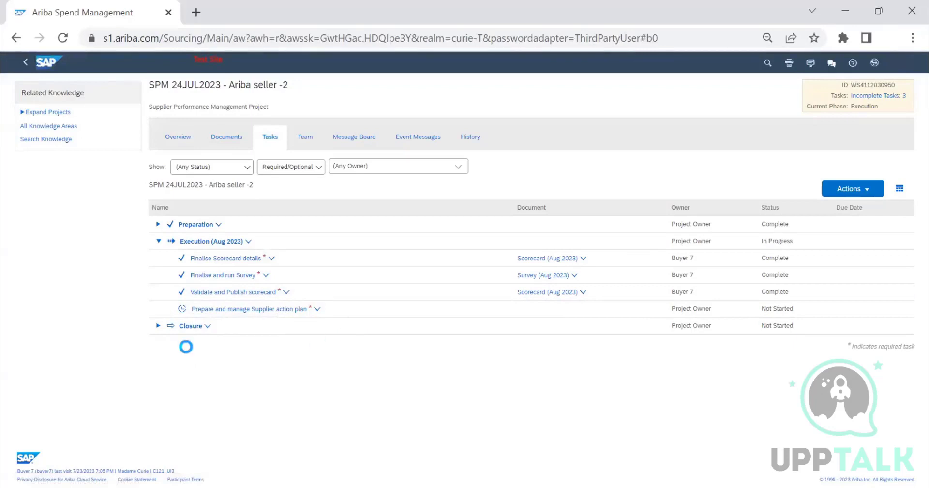
# Expand the Closure phase and mark Close the outstanding actions and Validate the Closure obligations complete.
pyautogui.click(252, 276)
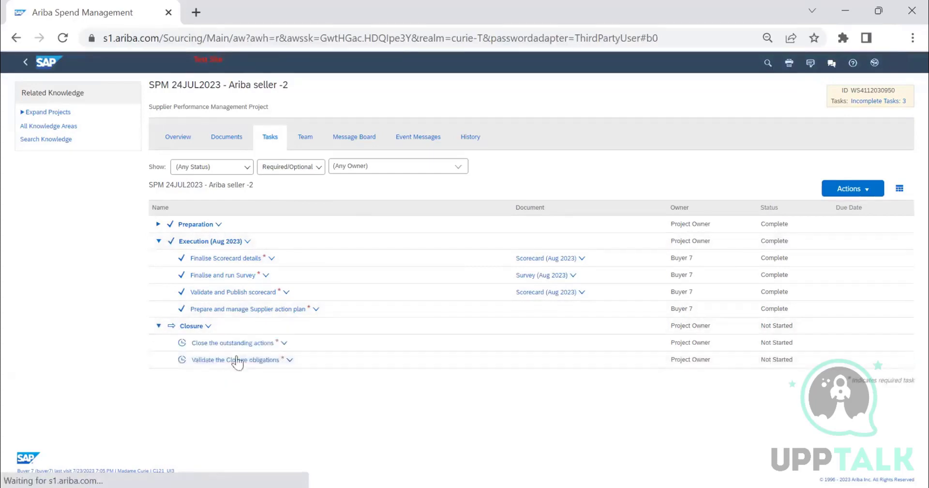
pyautogui.click(241, 344)
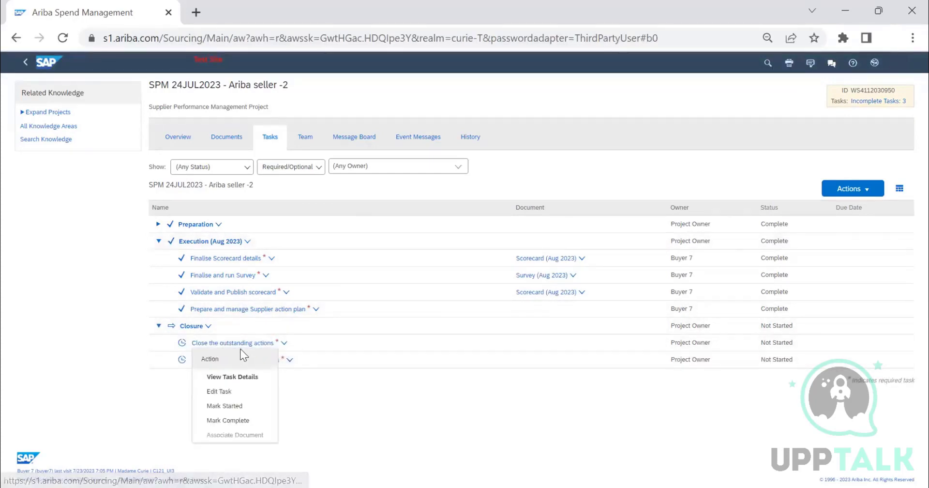
pyautogui.click(235, 420)
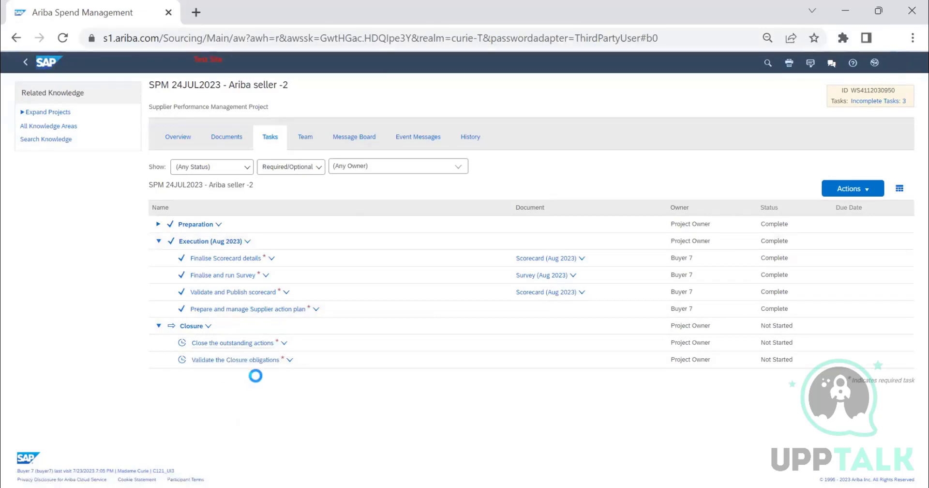
pyautogui.click(239, 437)
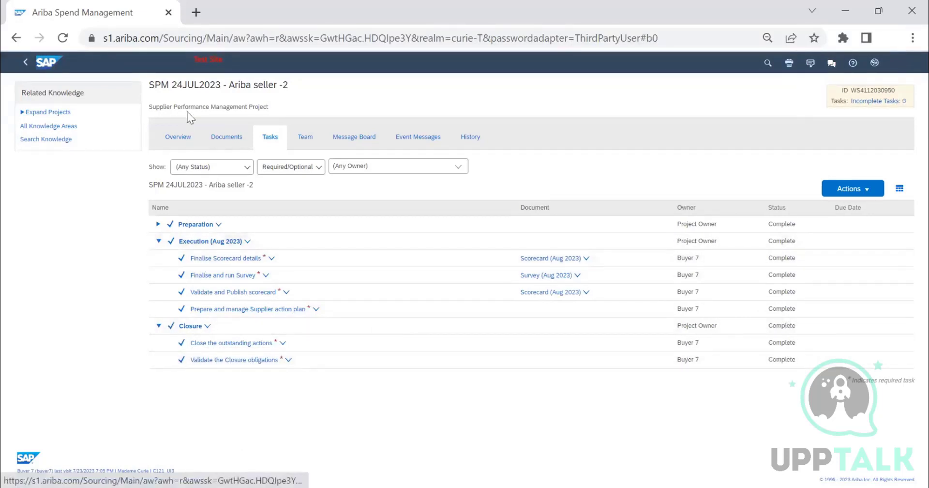
# Review the project overview and the actions available for the Execution (Aug 2023) phase.
pyautogui.click(179, 140)
pyautogui.click(268, 141)
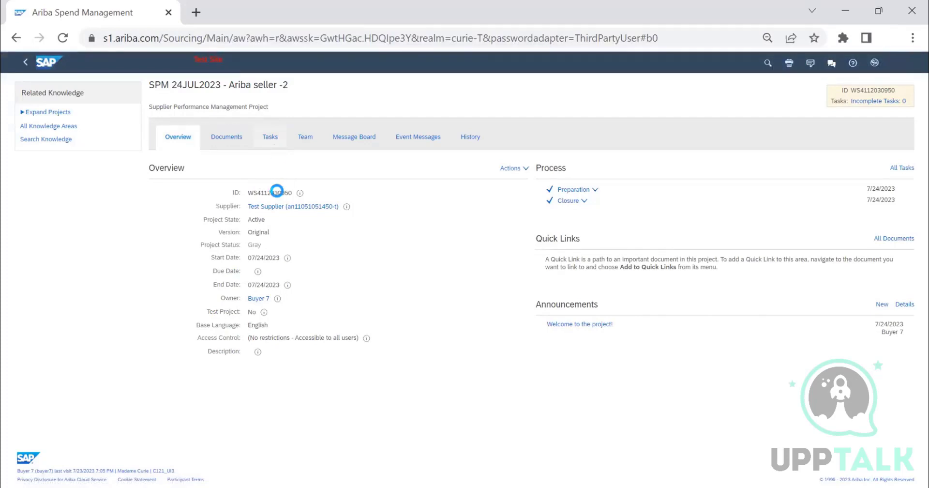
pyautogui.click(278, 146)
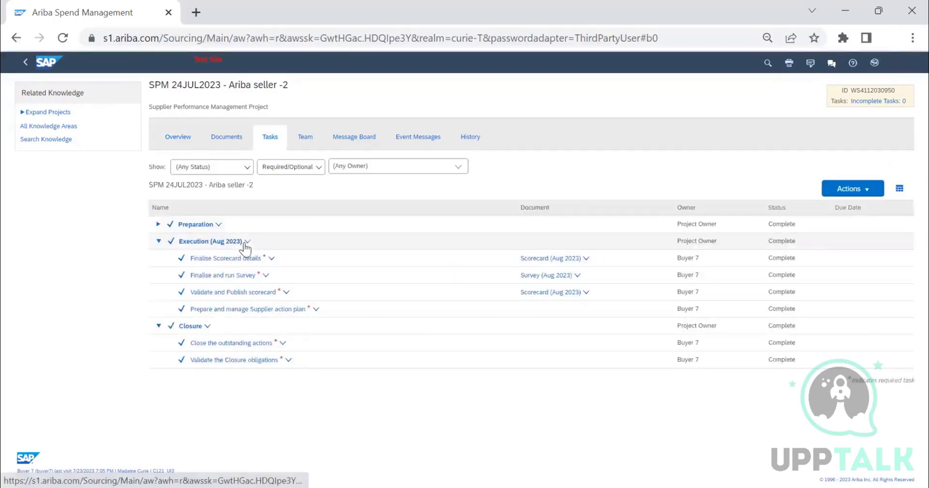
pyautogui.click(244, 244)
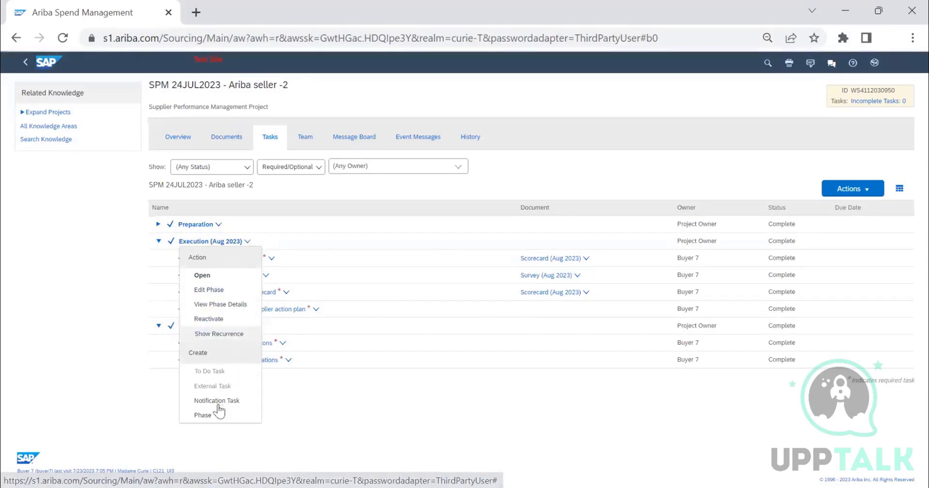
pyautogui.click(345, 399)
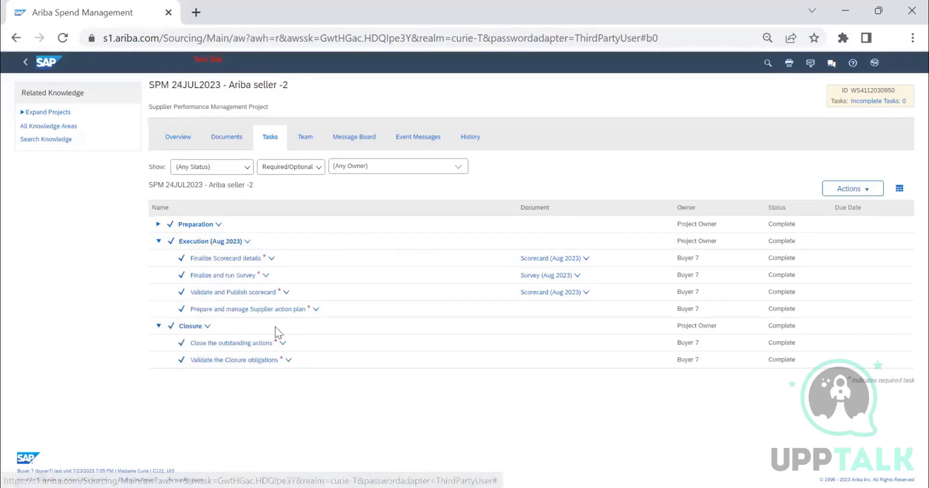
# Collapse the Execution and Closure phases, expand Preparation and check its available phase actions.
pyautogui.click(158, 241)
pyautogui.click(158, 257)
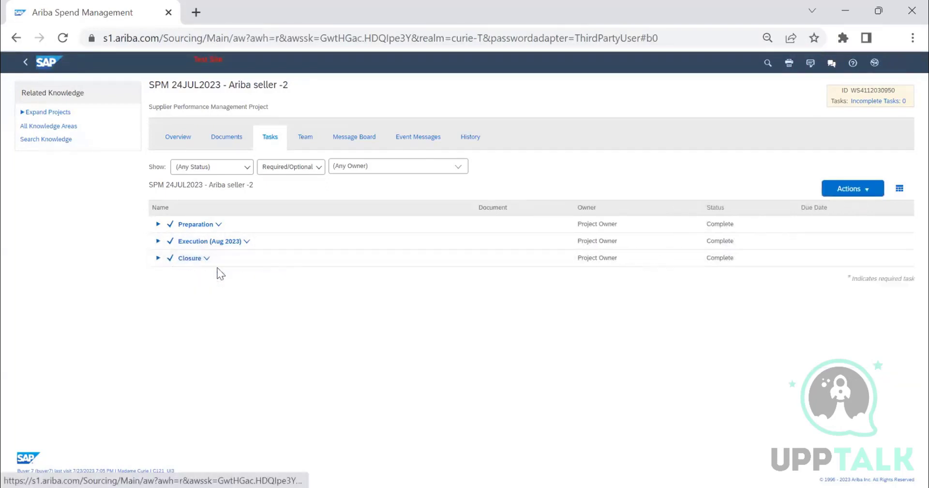
pyautogui.click(218, 225)
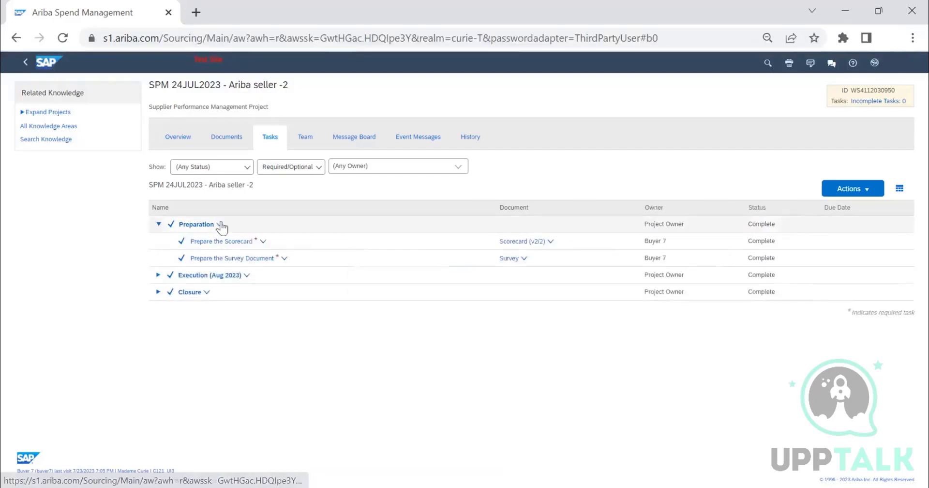
pyautogui.click(219, 225)
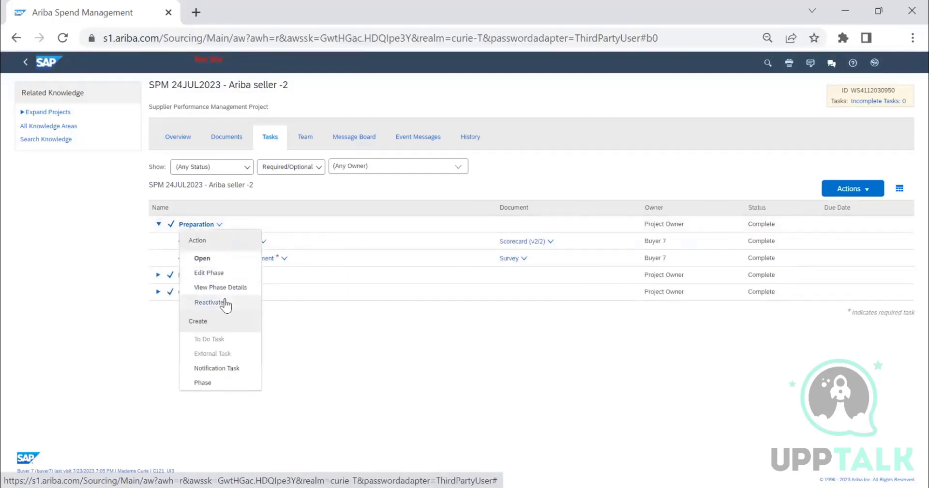
# Reactivate the Execution (Aug 2023) phase, mark it complete again and show its recurrence.
pyautogui.click(246, 275)
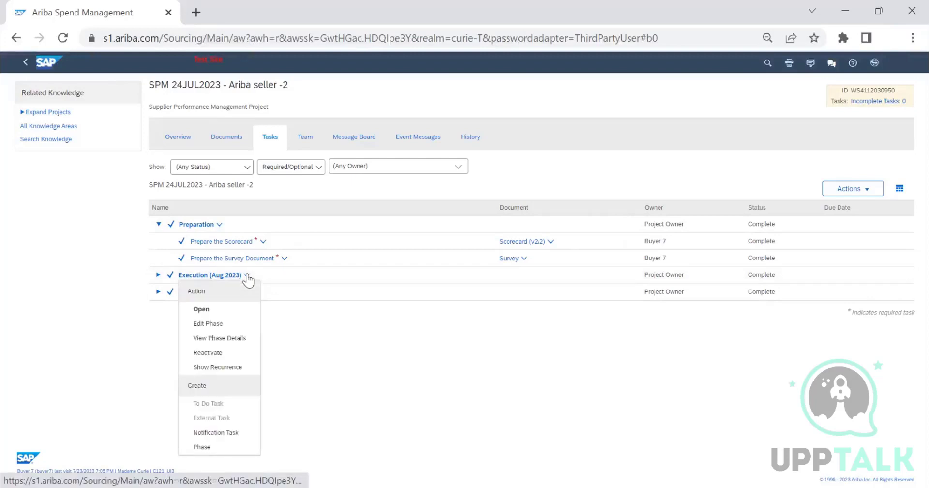
pyautogui.click(222, 358)
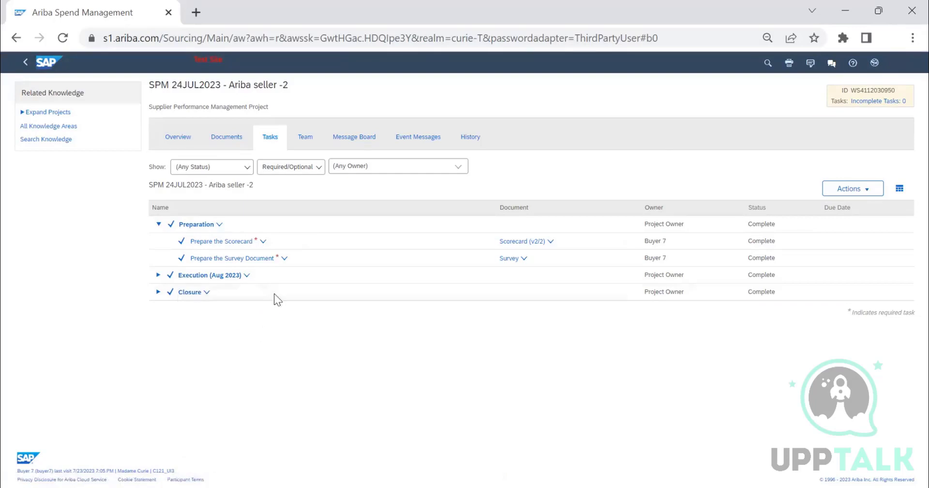
pyautogui.click(241, 278)
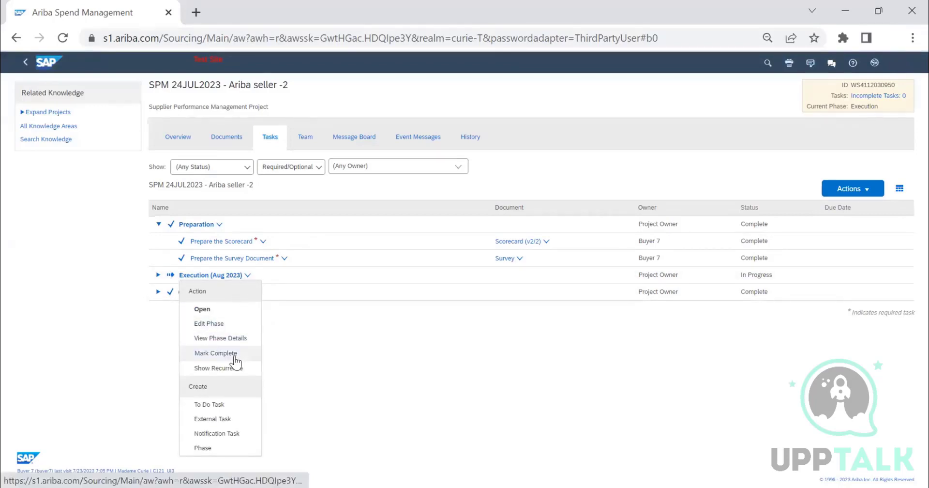
pyautogui.click(216, 353)
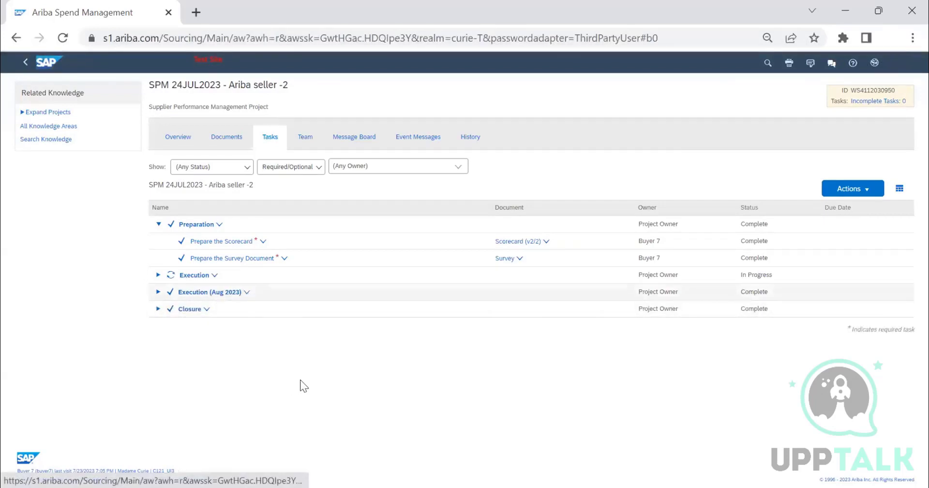
# Open the recurring Execution phase to review its template tasks, check the project documents, and return to the full task list.
pyautogui.click(204, 276)
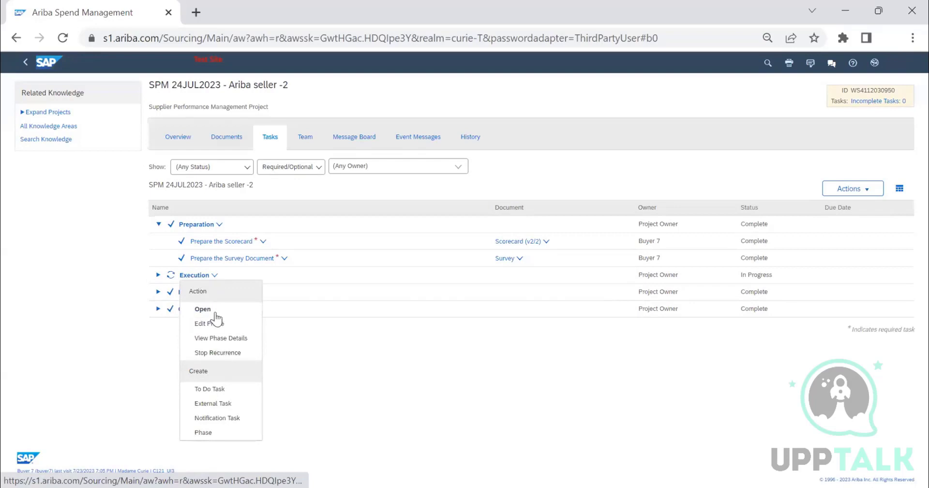
pyautogui.click(231, 315)
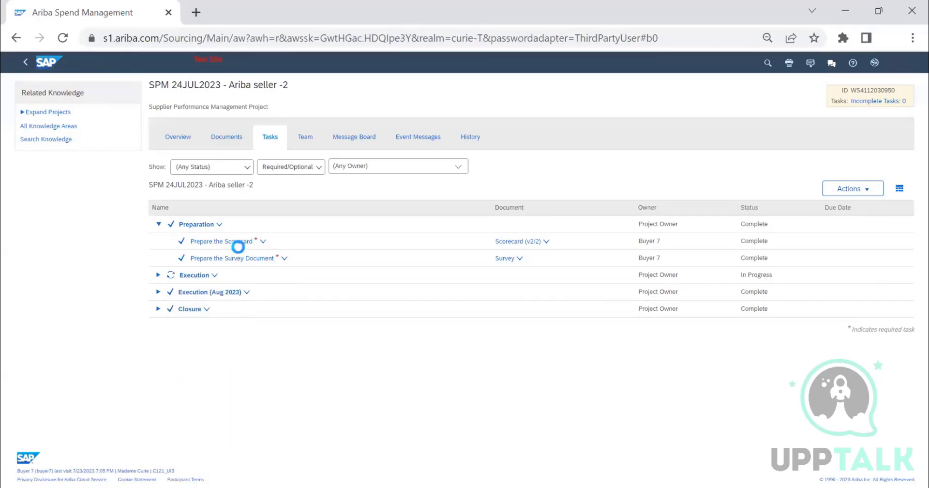
pyautogui.click(237, 245)
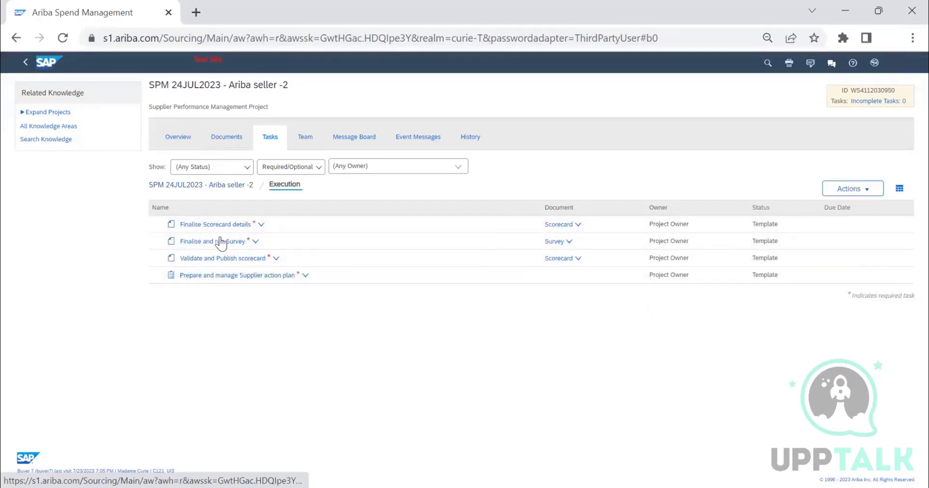
pyautogui.click(203, 276)
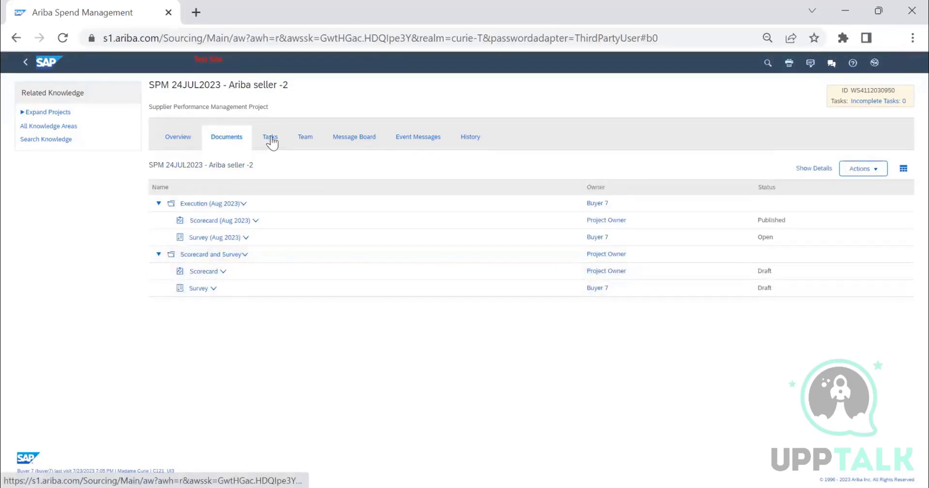
pyautogui.click(271, 140)
pyautogui.click(227, 186)
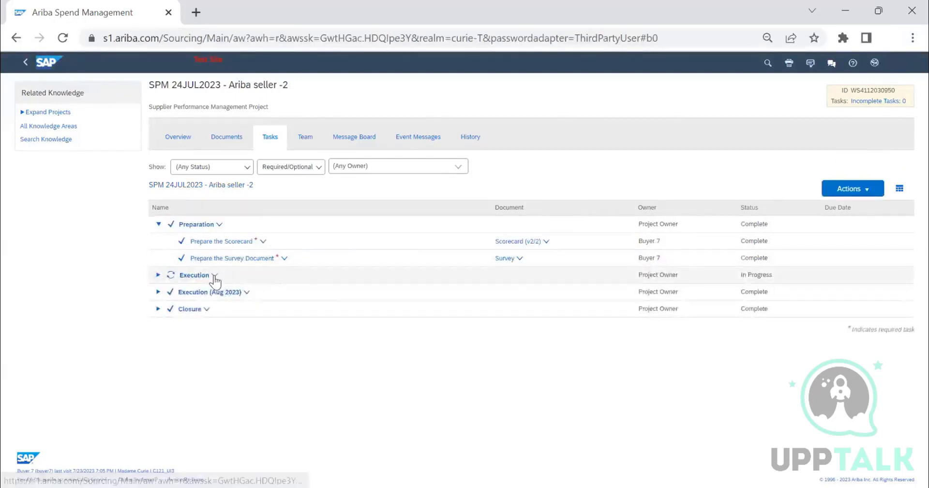
# View the recurring Execution phase's details and create a new occurrence of the phase.
pyautogui.click(214, 275)
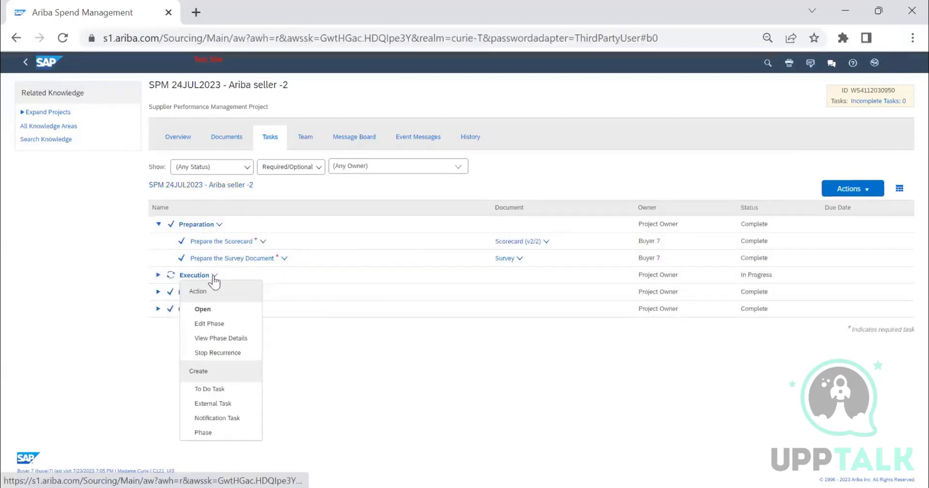
pyautogui.click(218, 339)
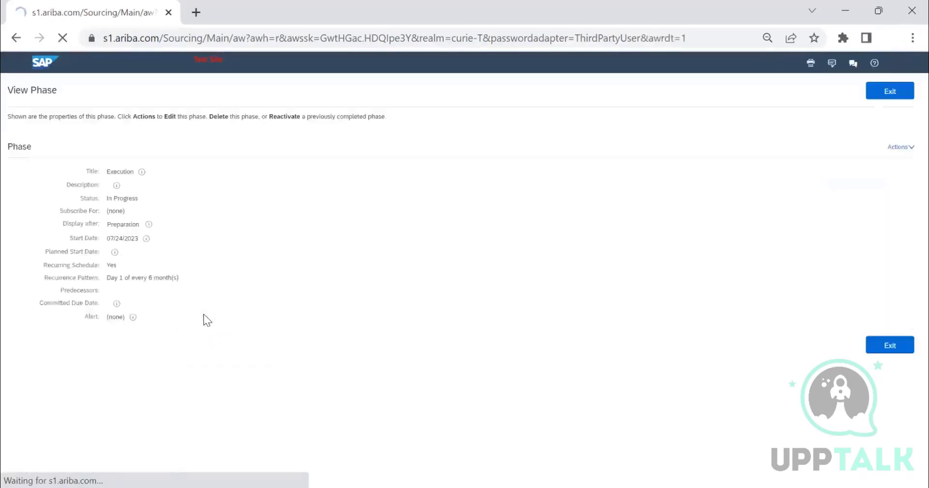
pyautogui.click(899, 147)
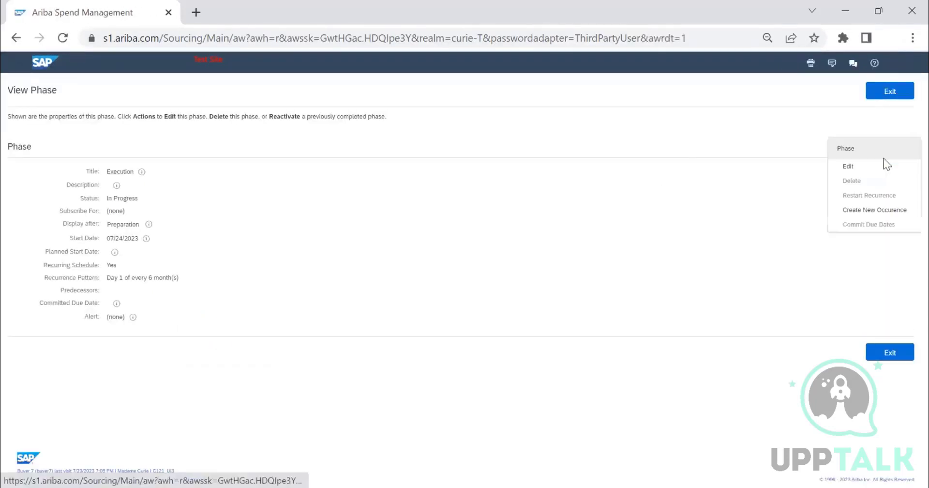
pyautogui.click(880, 213)
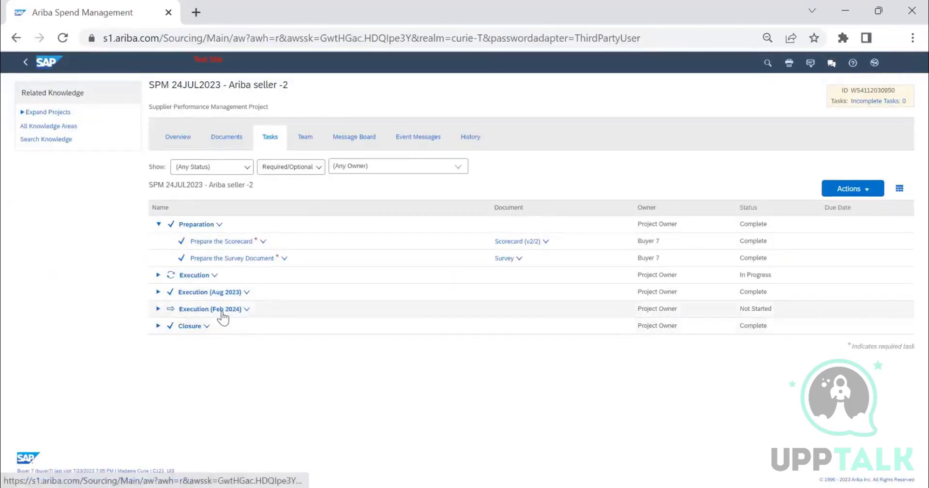
# Review the Execution (Feb 2024) tasks and documents and the project overview, and return to the Ariba home page.
pyautogui.click(158, 309)
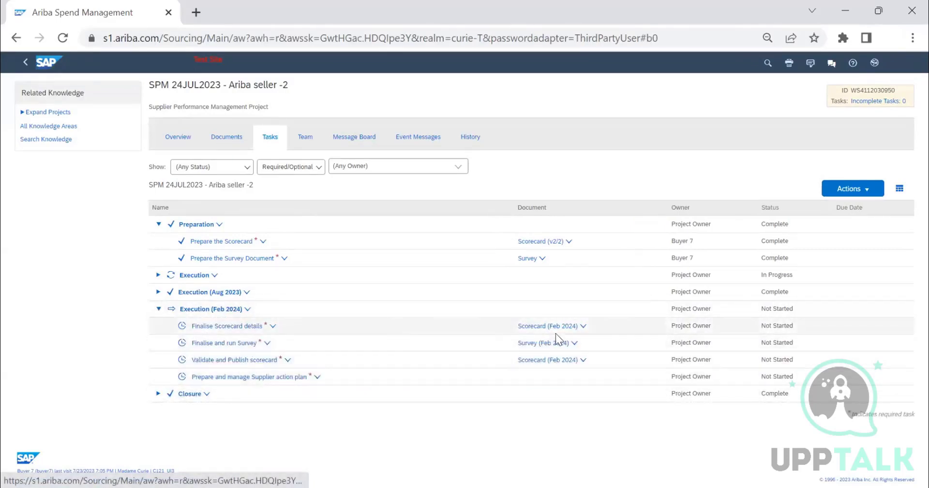
pyautogui.click(225, 139)
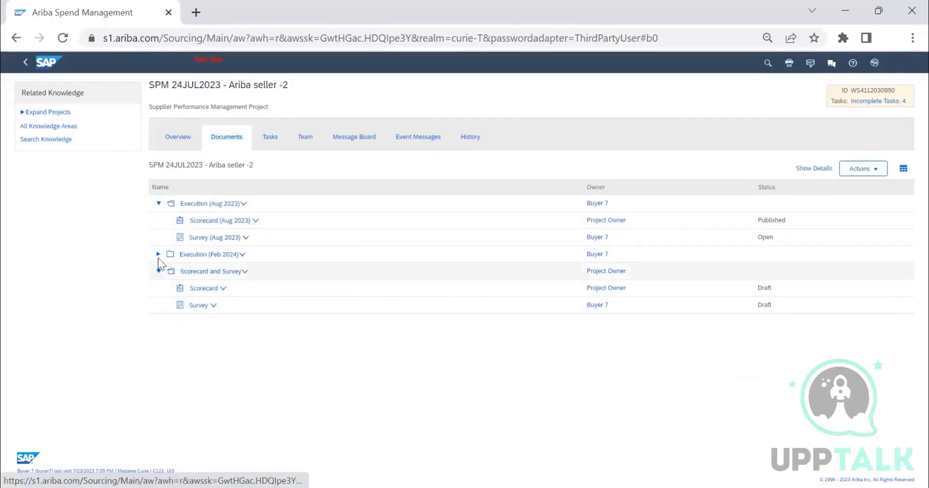
pyautogui.click(158, 271)
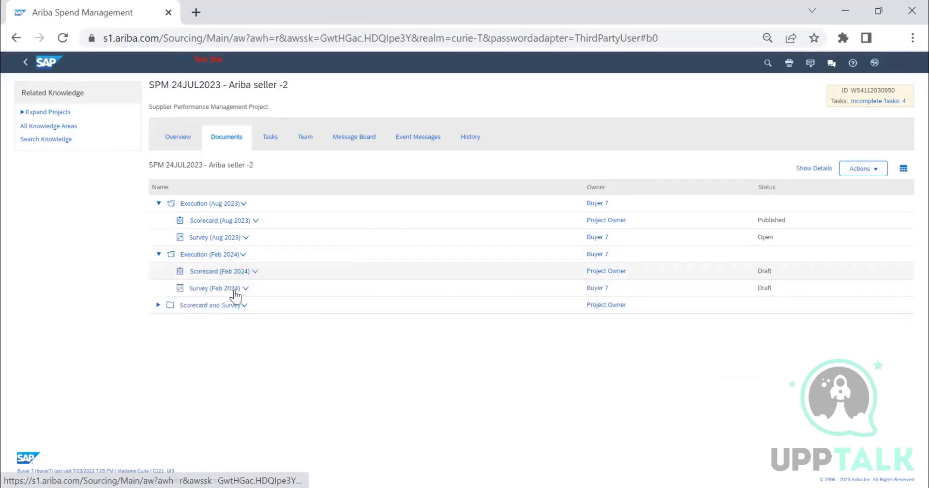
pyautogui.click(270, 138)
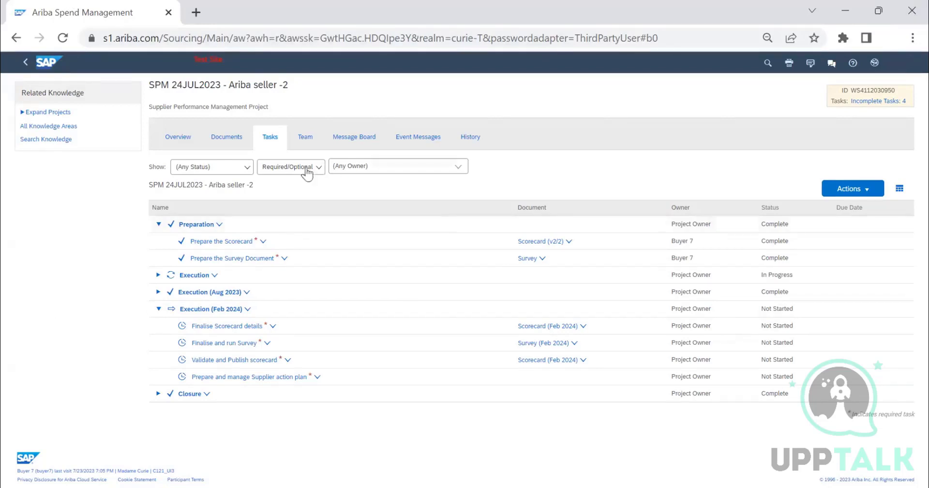
pyautogui.click(177, 146)
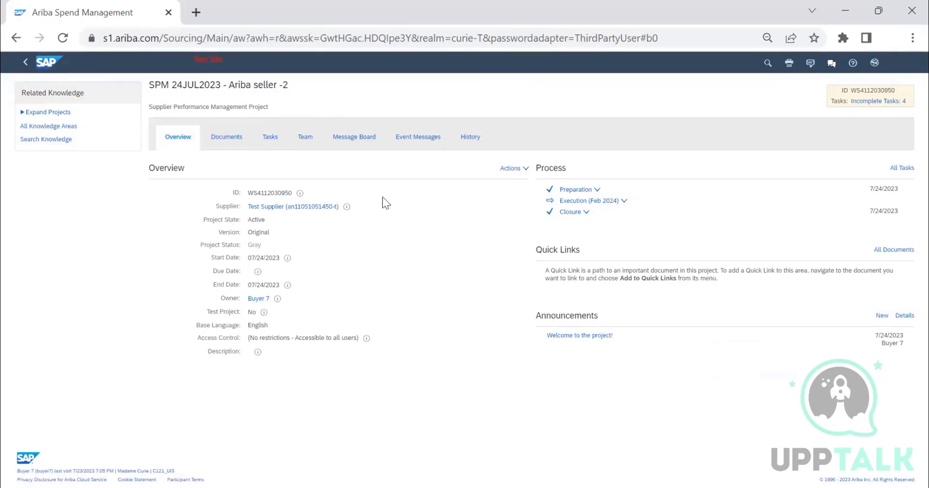
pyautogui.click(53, 64)
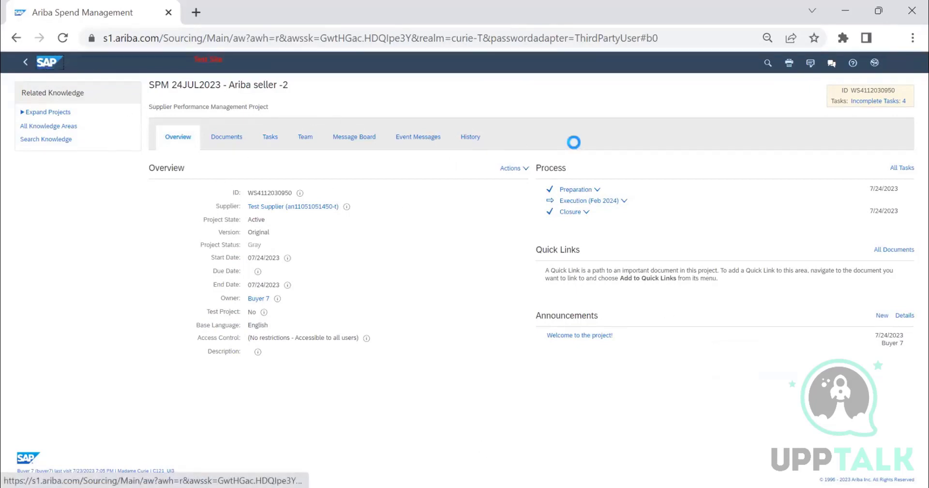